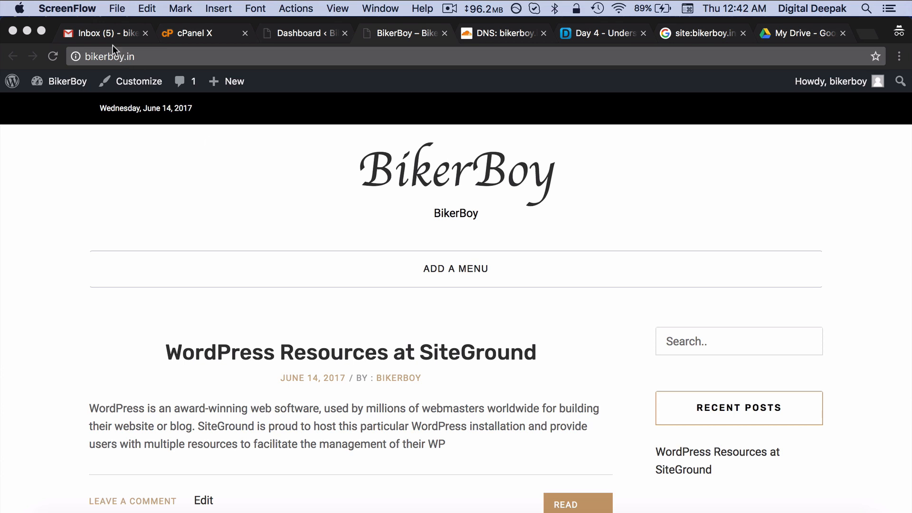
Switch from the BikerBoy front page to the Gmail inbox and its setup task list
click(104, 33)
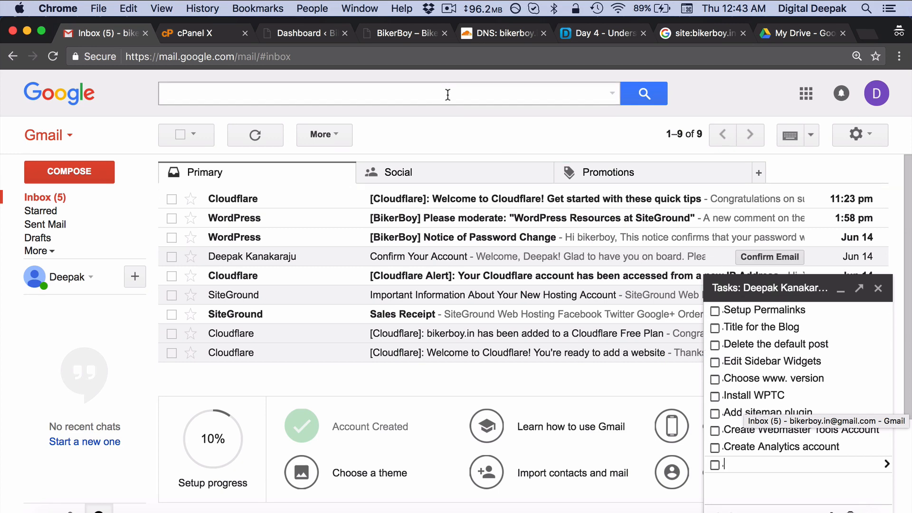
Return to the WordPress Dashboard and open Settings > Permalinks, currently set to Day and name
click(293, 34)
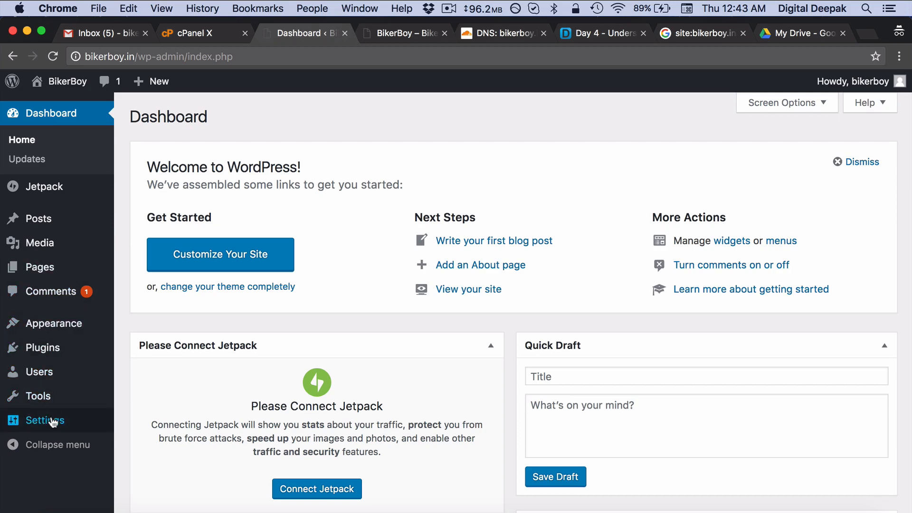
mouse_move(52, 420)
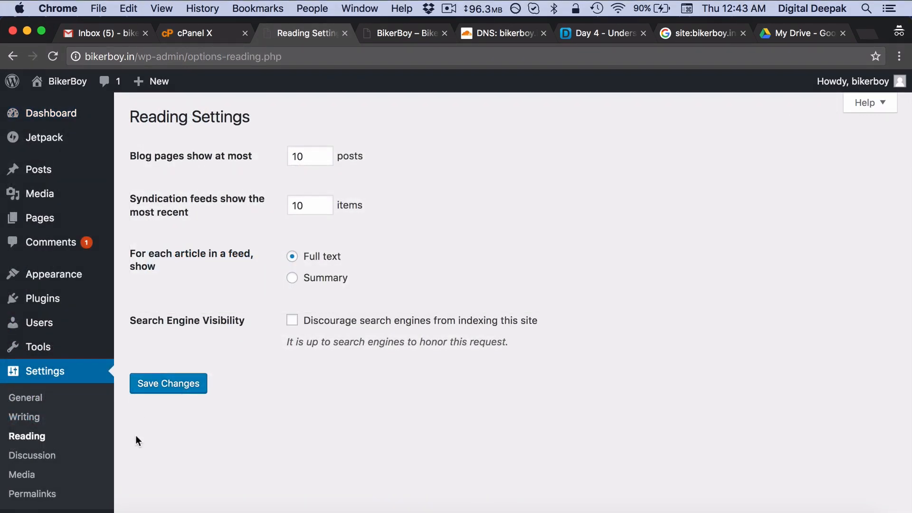
click(92, 501)
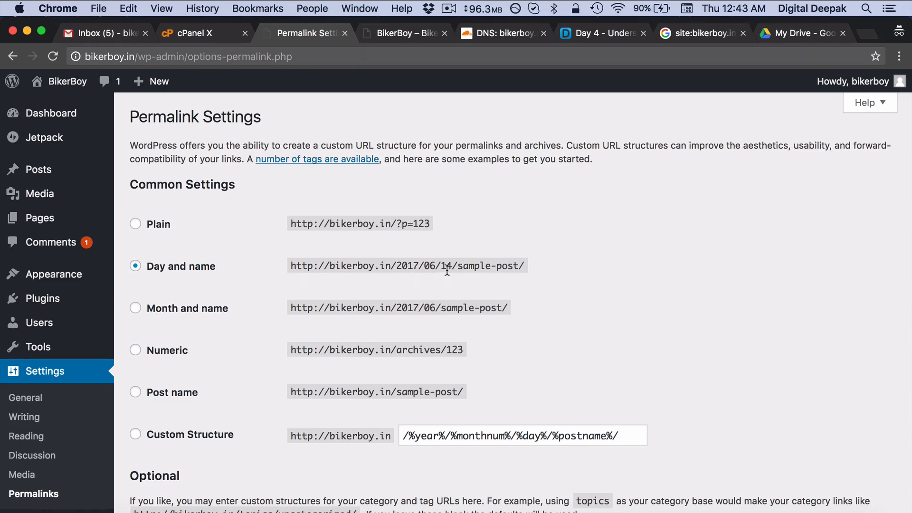
Change the permalink structure from Day and name to Post name (/%postname%/) and save it
drag(457, 270, 524, 268)
click(491, 282)
click(136, 434)
drag(548, 436, 402, 437)
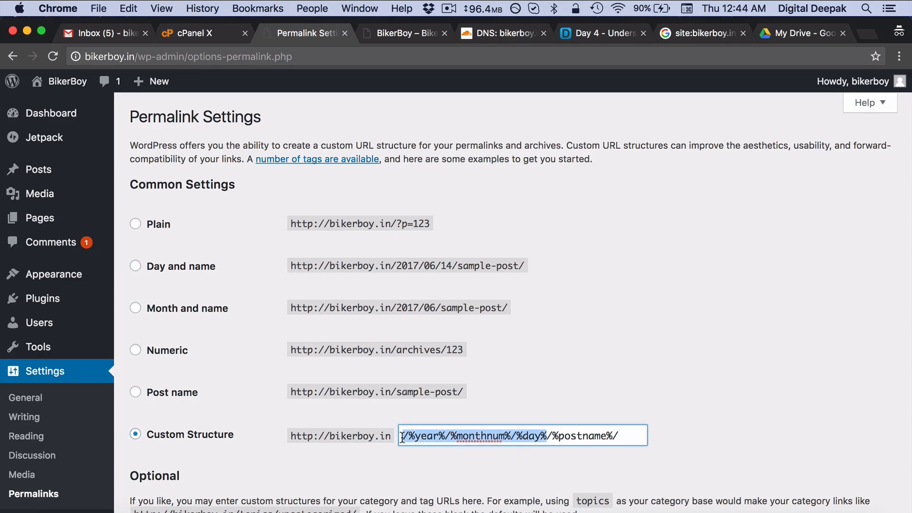
key(BackSpace)
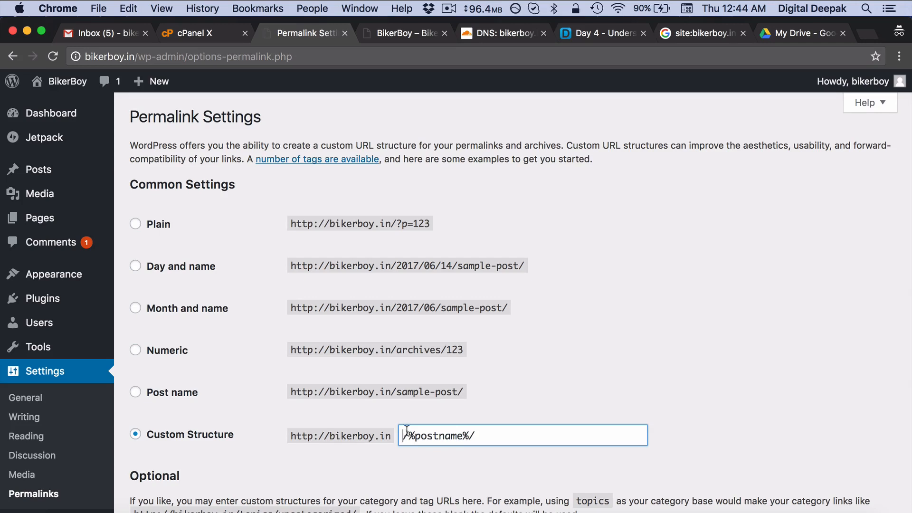
click(136, 393)
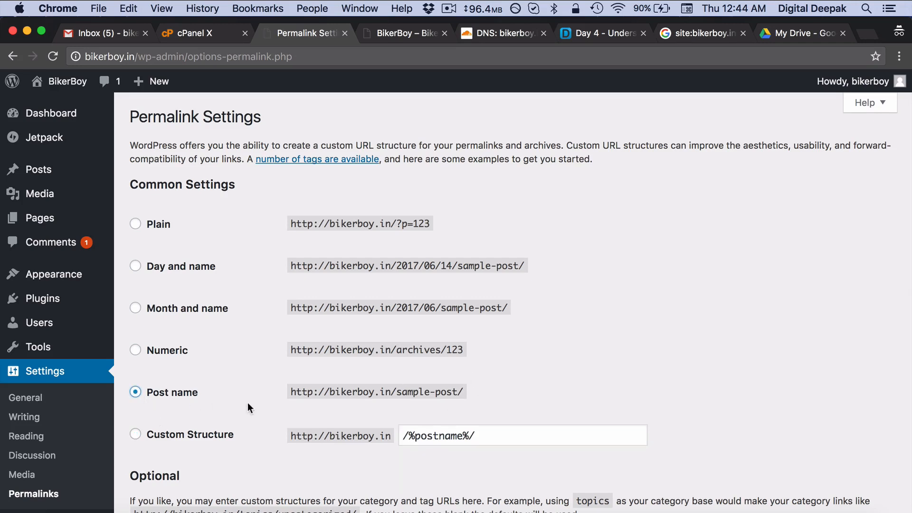
scroll(247, 403, down, 5)
scroll(248, 404, down, 3)
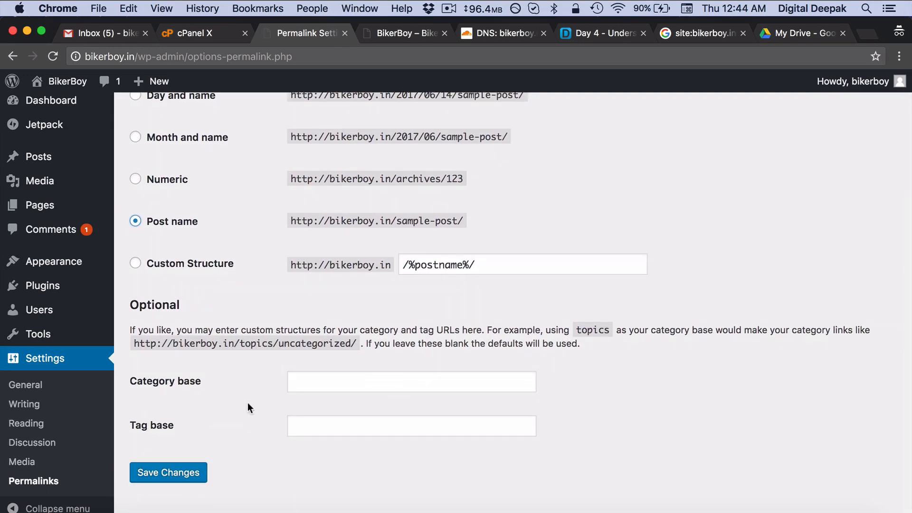
click(189, 478)
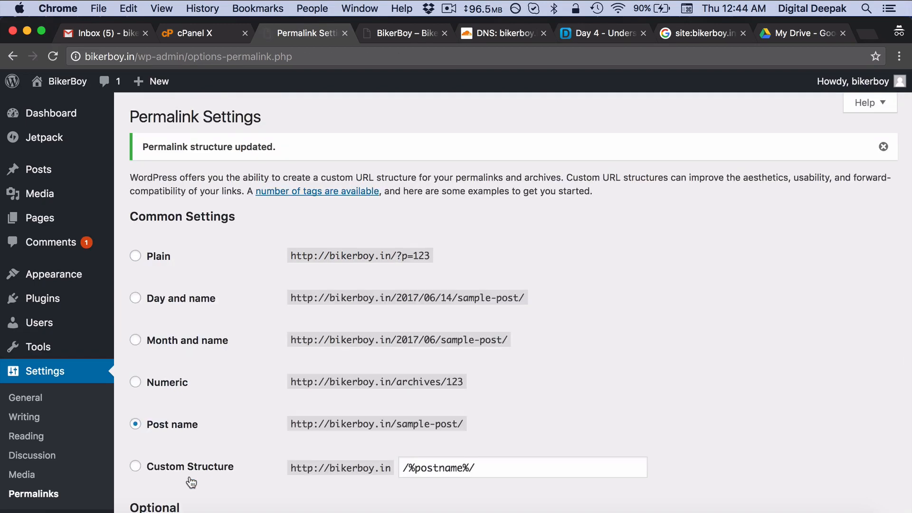
View the live 'WordPress Resources at SiteGround' post and inspect its new post-name address
click(53, 169)
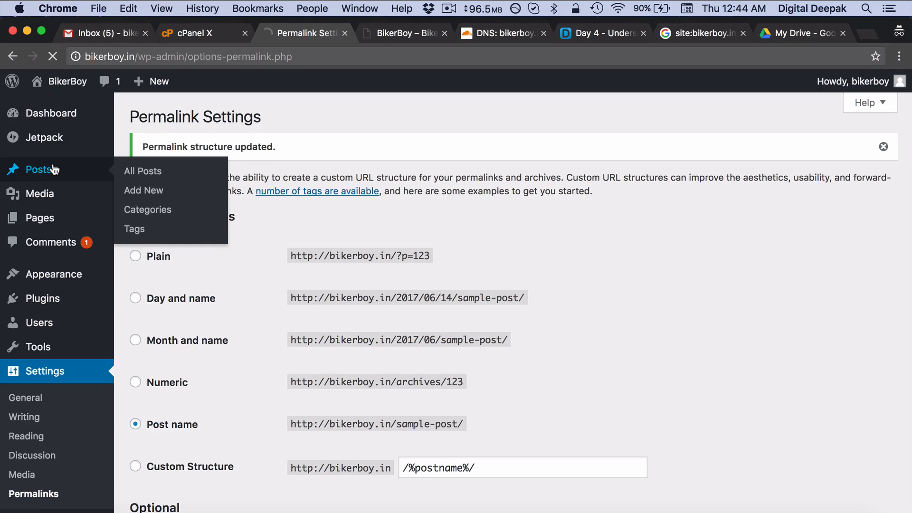
mouse_move(182, 211)
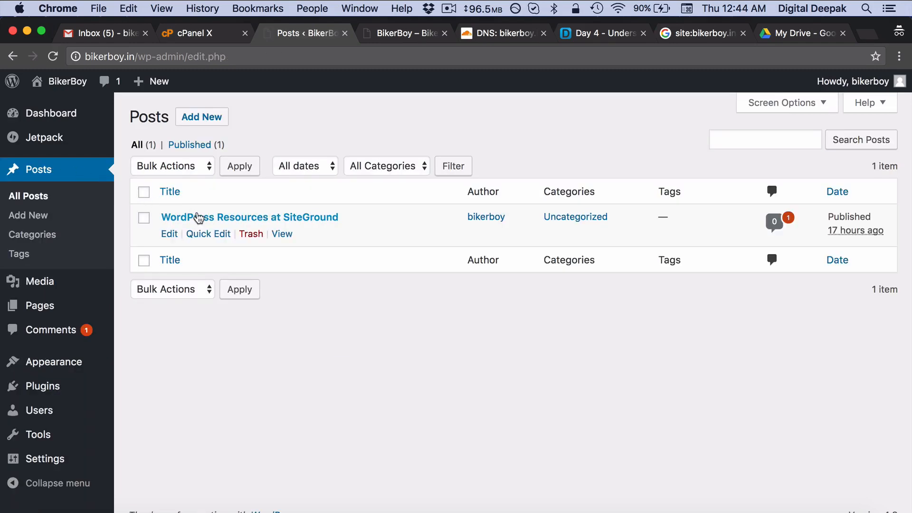
click(280, 234)
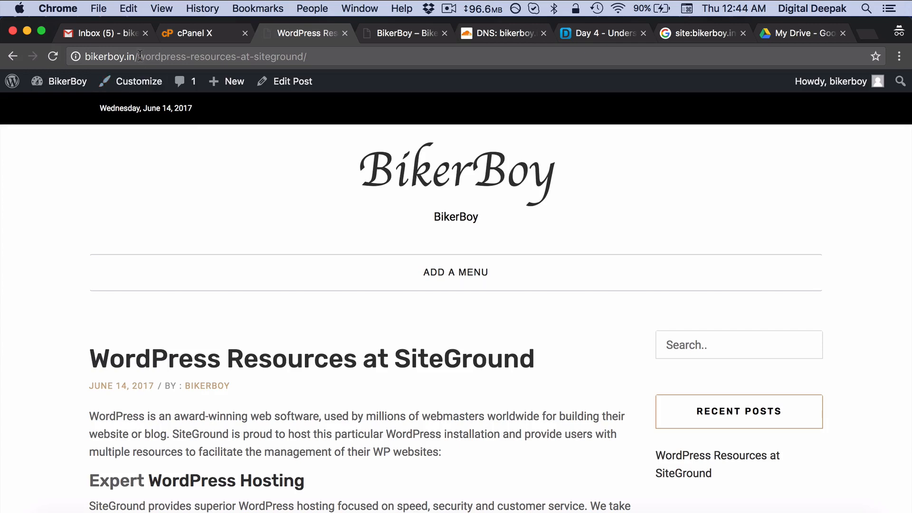
drag(138, 56, 309, 56)
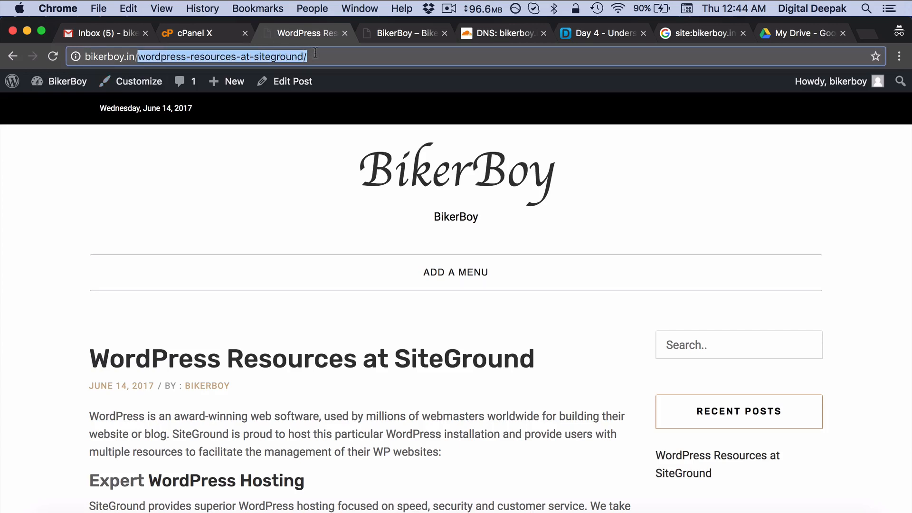
click(167, 158)
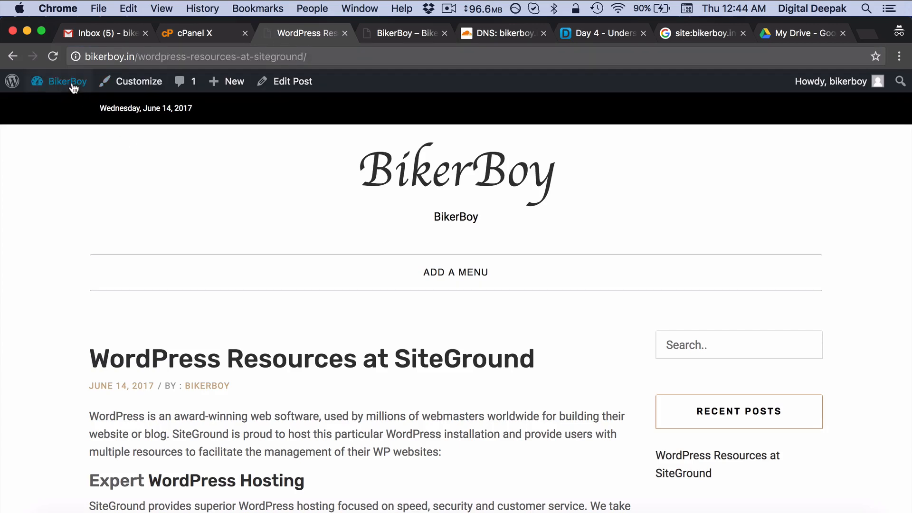
Recheck Permalink Settings, then open 'WordPress Resources at SiteGround' in the post editor
click(68, 111)
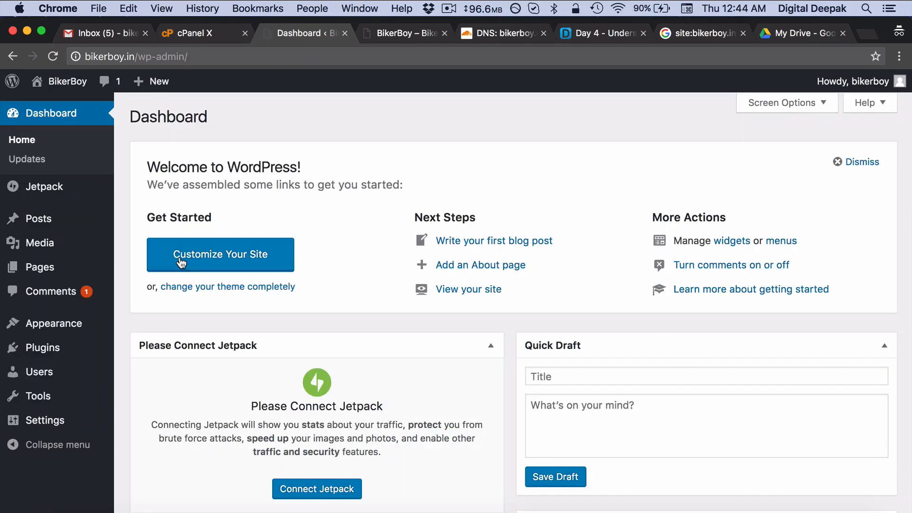
mouse_move(62, 421)
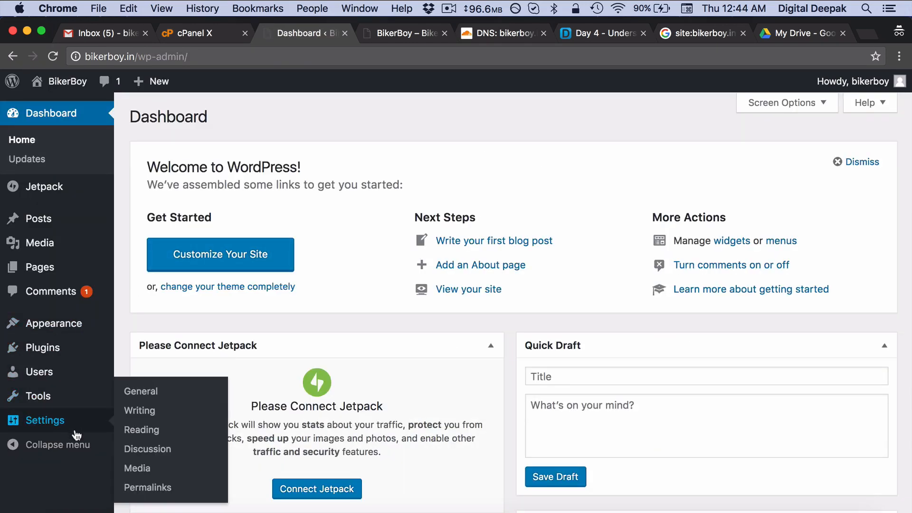
click(133, 492)
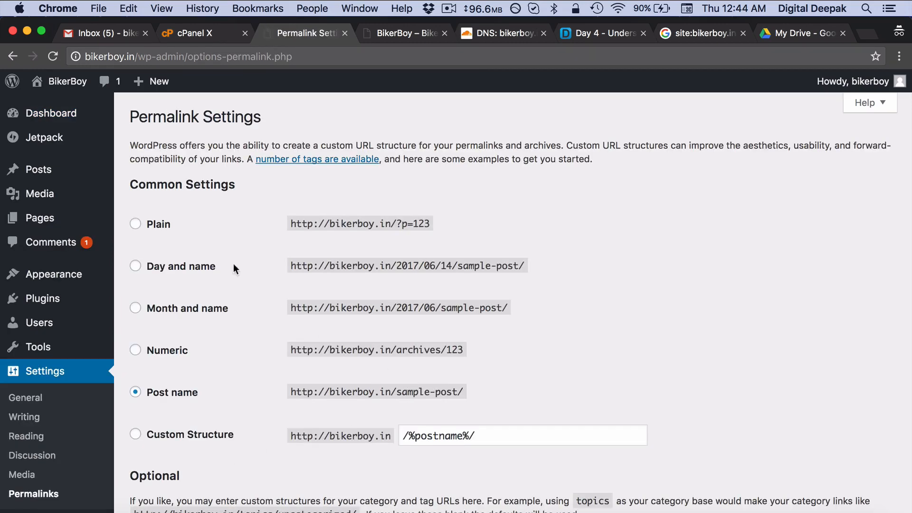
click(71, 171)
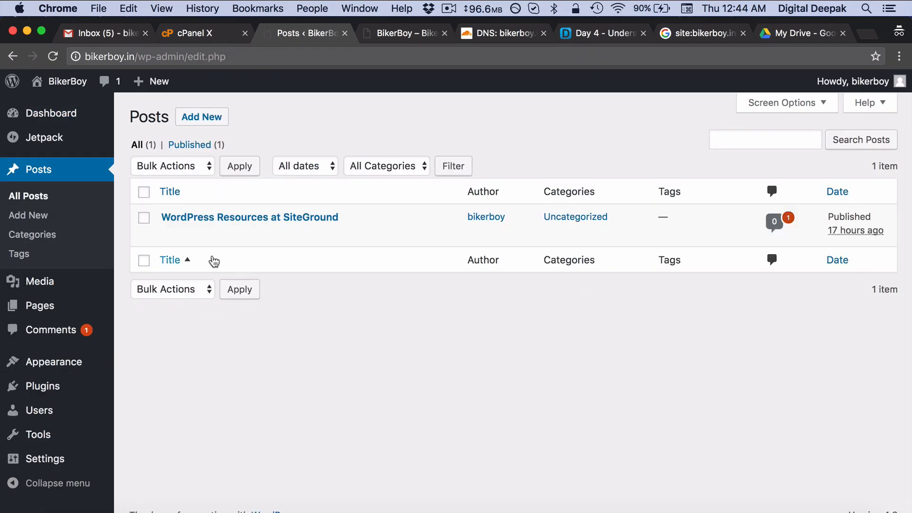
click(256, 222)
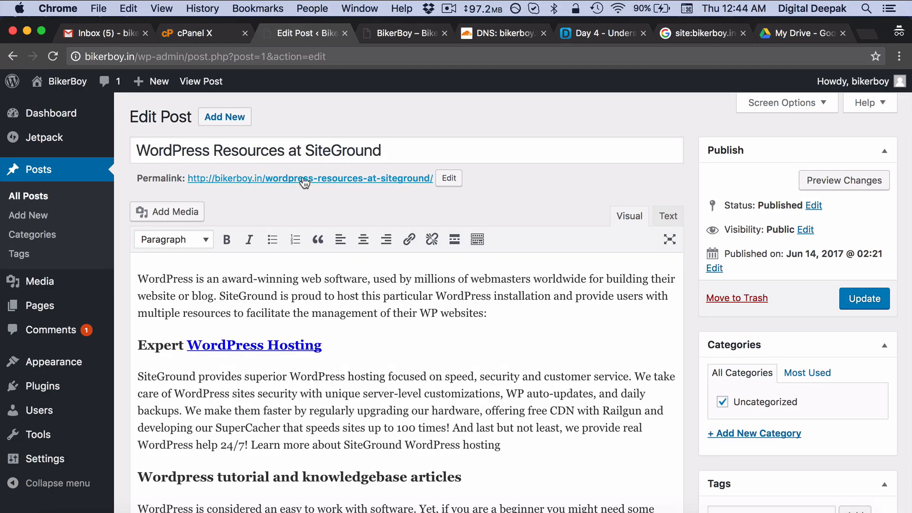
Change the post's slug to 'post', update it, and open the live post in a new tab
click(449, 176)
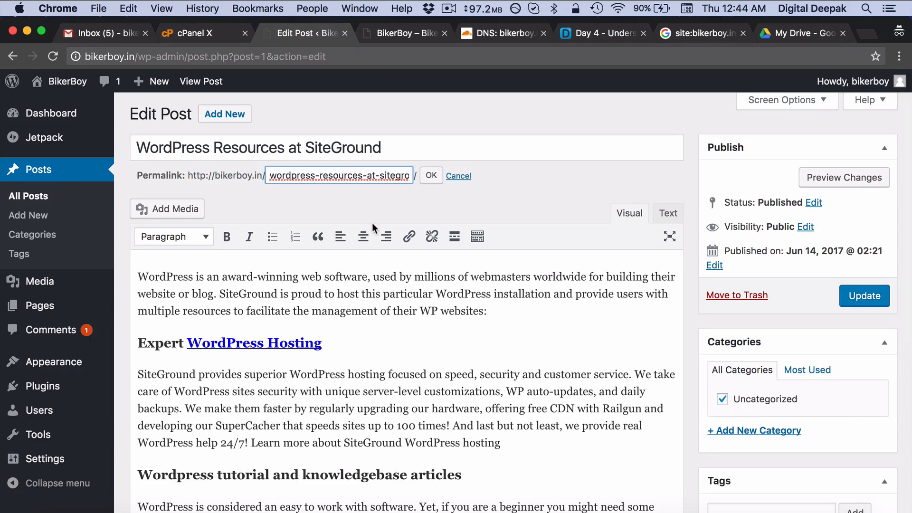
key(super+a)
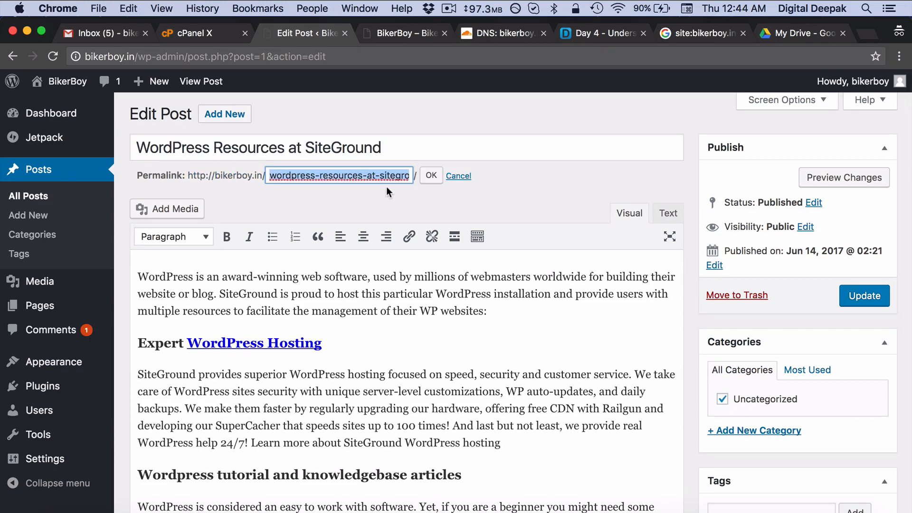
text(post)
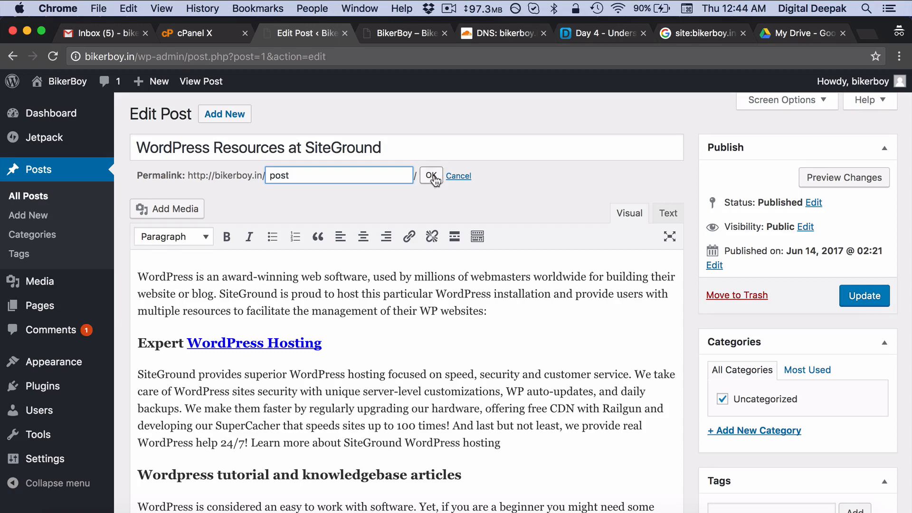
click(434, 180)
click(853, 291)
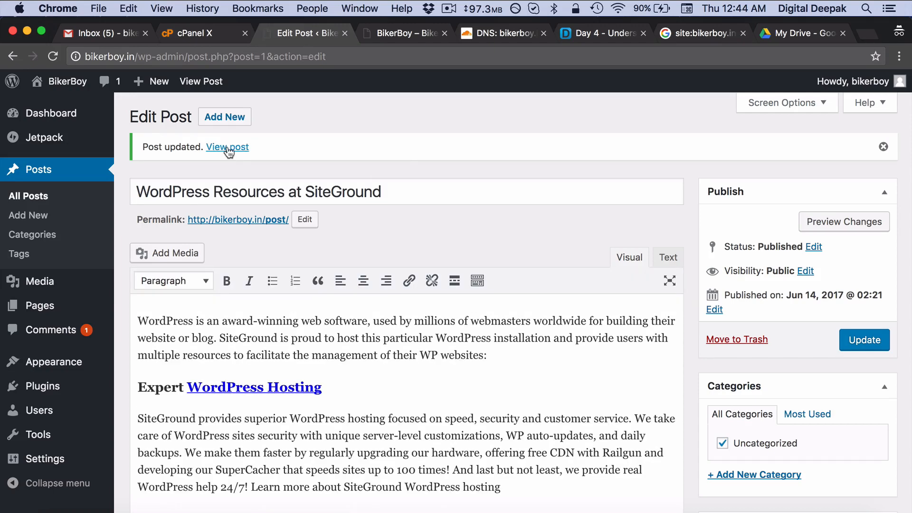
right_click(228, 152)
click(237, 153)
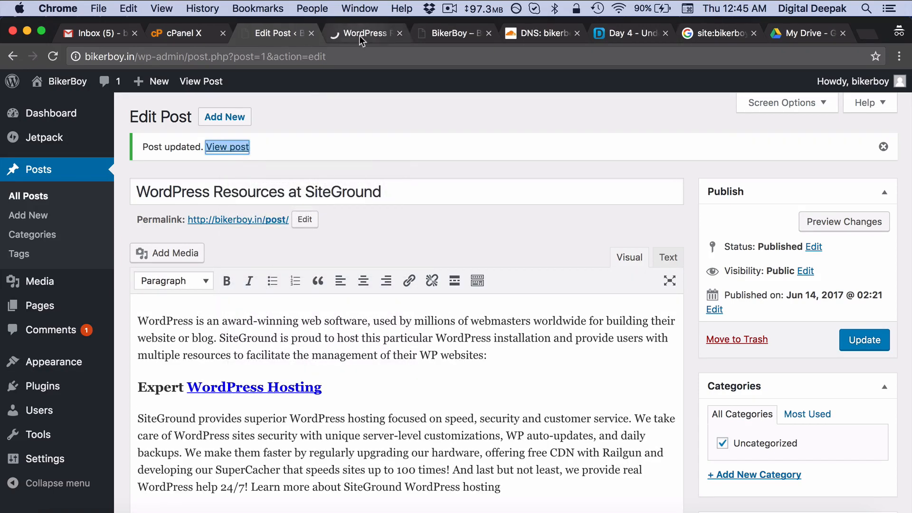
Check the new post page, tick Setup Permalinks in Gmail Tasks, and return to the dashboard
click(359, 35)
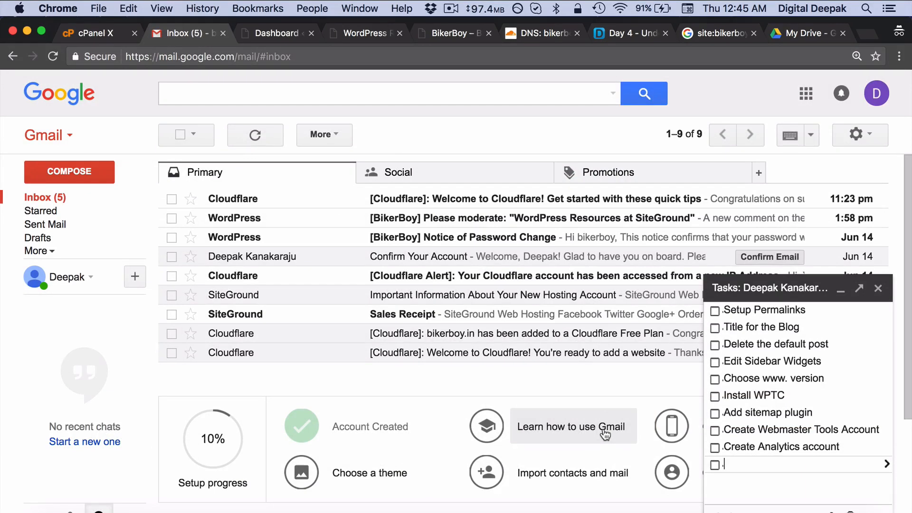
click(714, 311)
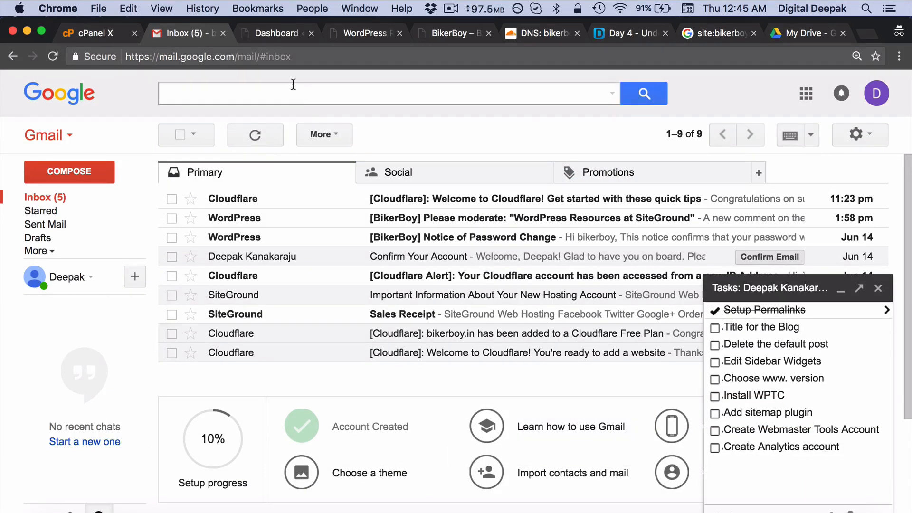
click(271, 33)
In General Settings, append '- India's Premium Motorcycle Blog' to the Site Title
mouse_move(78, 421)
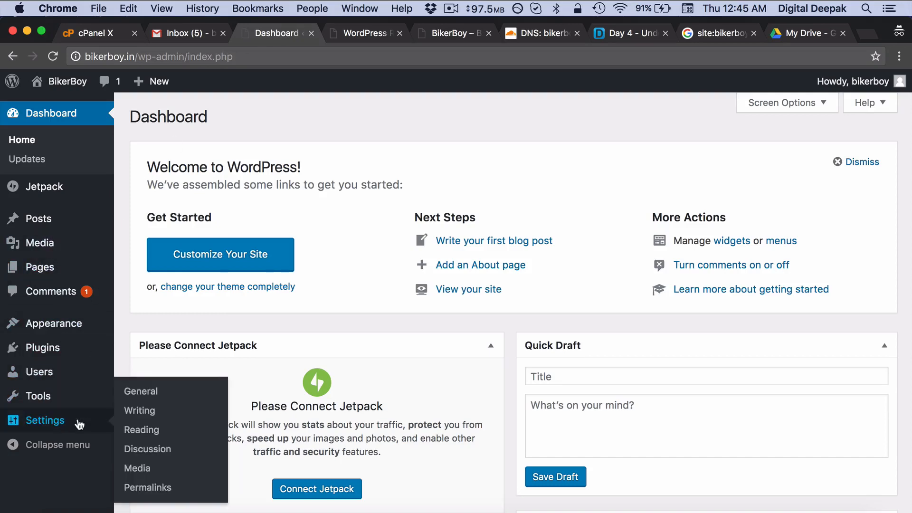
click(141, 391)
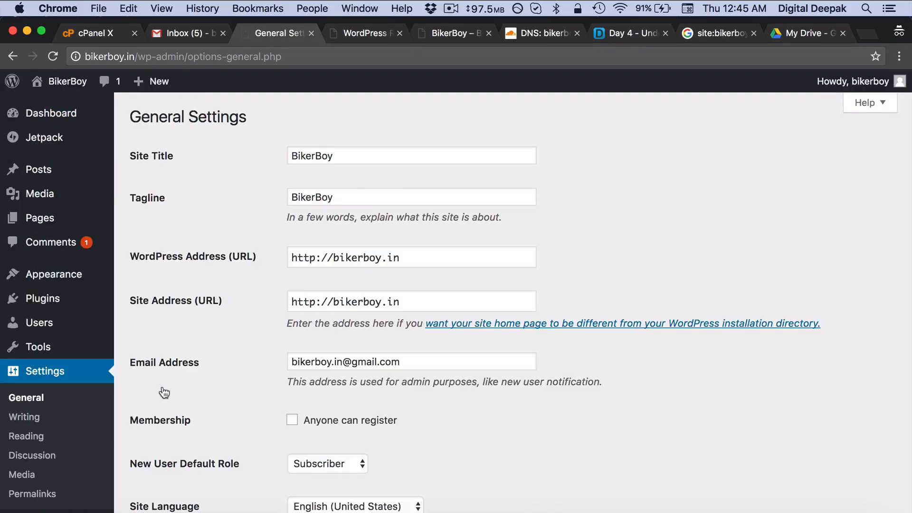
click(354, 157)
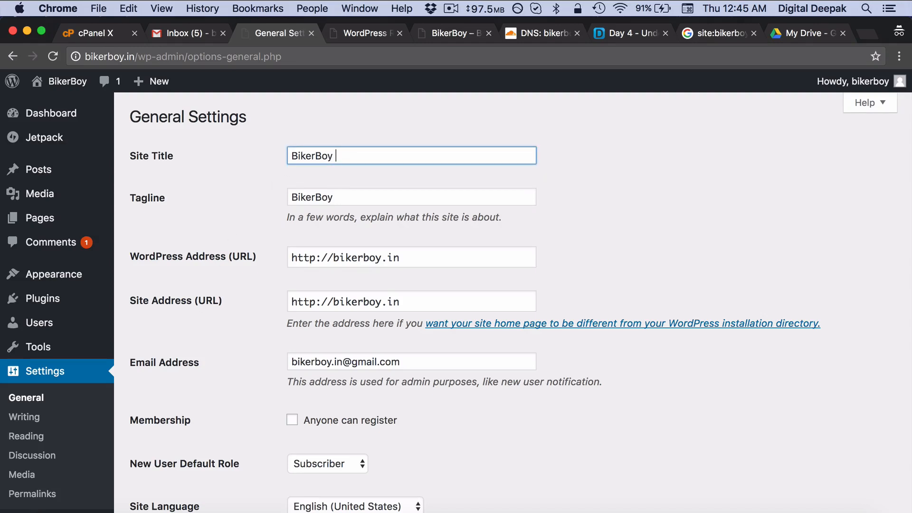
text(-)
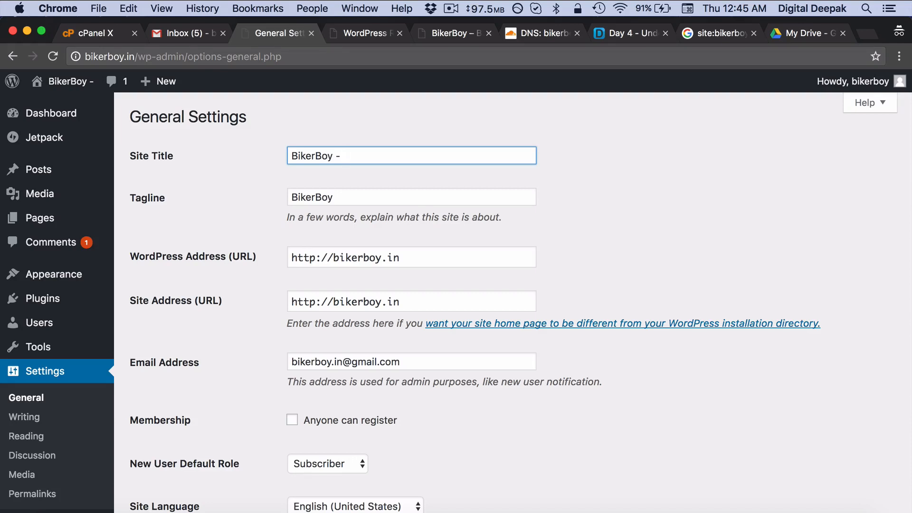
text( Indi)
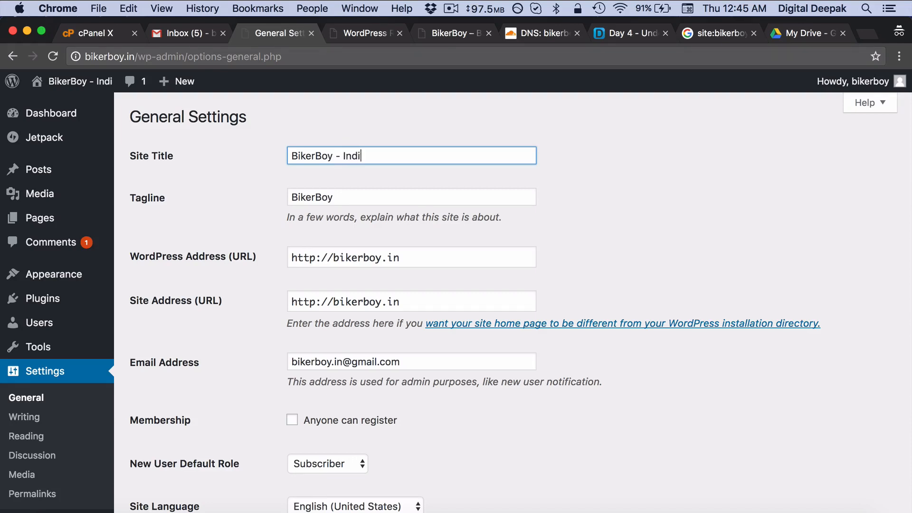
text(a's Premiu)
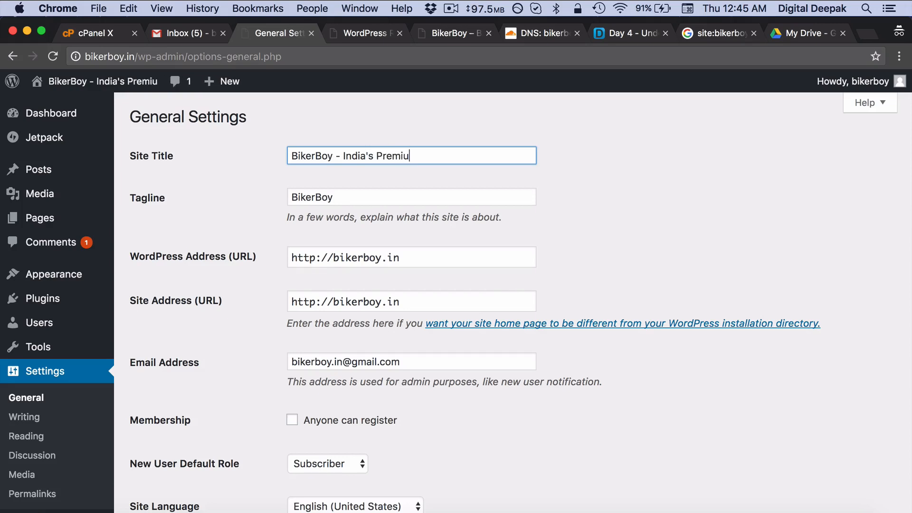
text(m Motorcycle Blog)
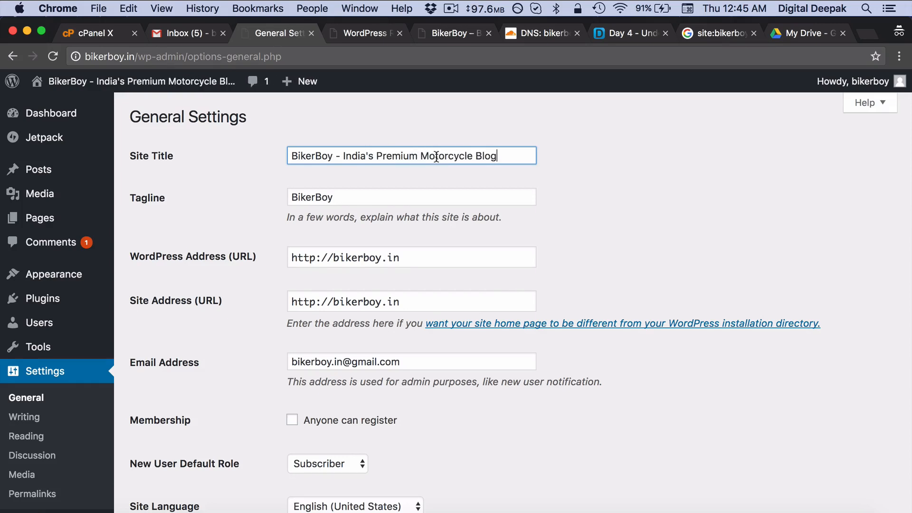
click(570, 158)
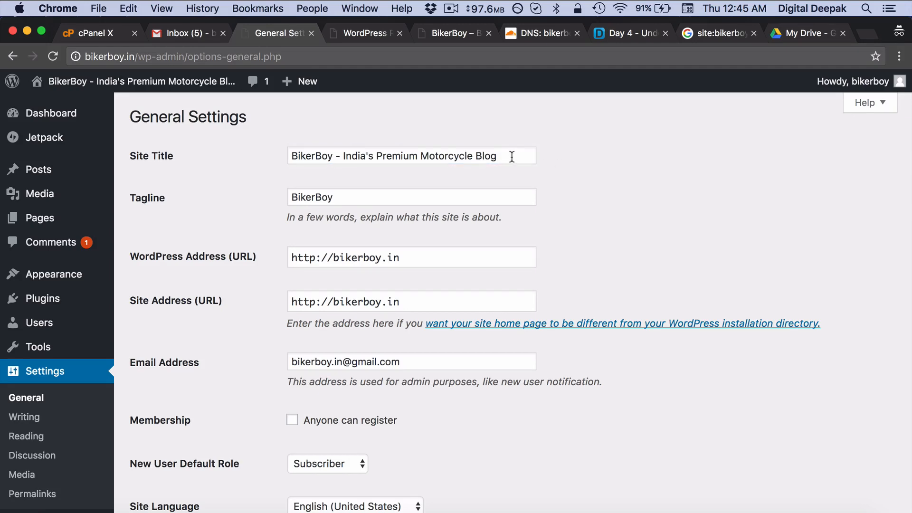
Move the phrase into the Tagline and strip the stray dash and space, leaving Site Title 'BikerBoy'
drag(512, 157, 342, 152)
key(ctrl+x)
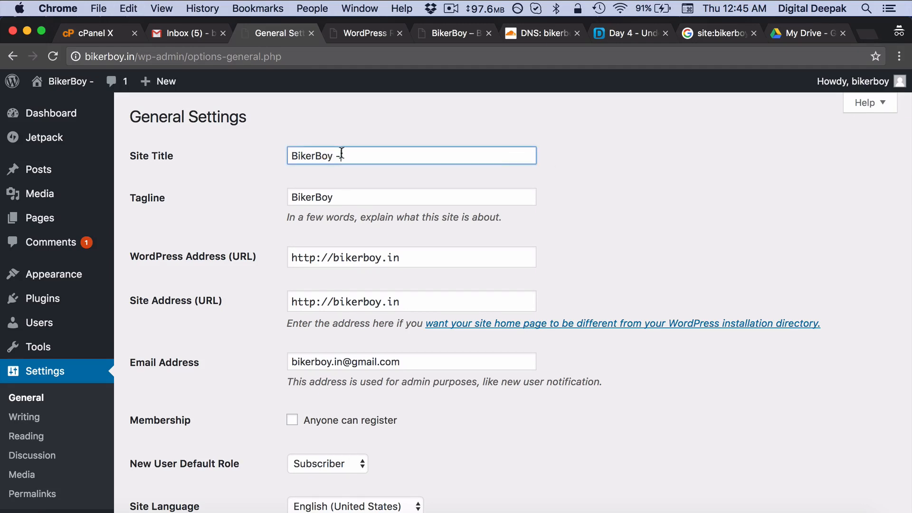
key(Tab)
key(ctrl+v)
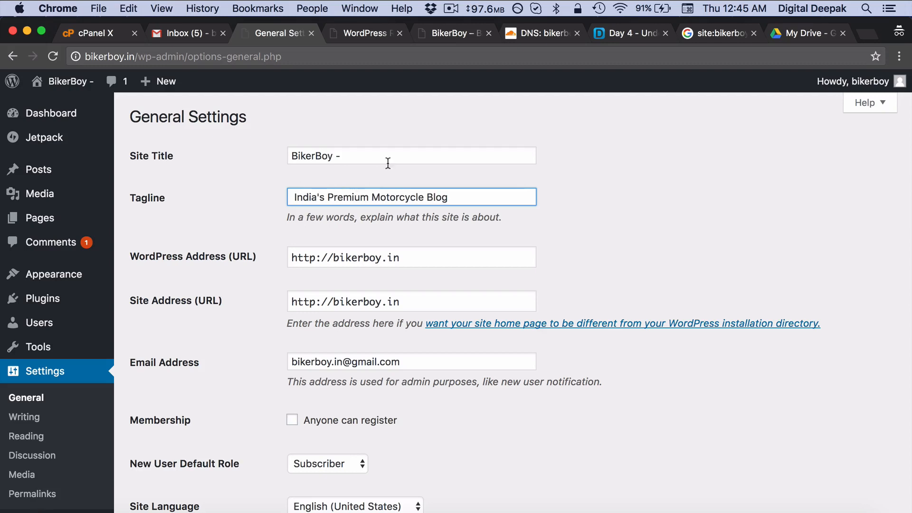
click(387, 161)
key(BackSpace)
key(BackSpace)
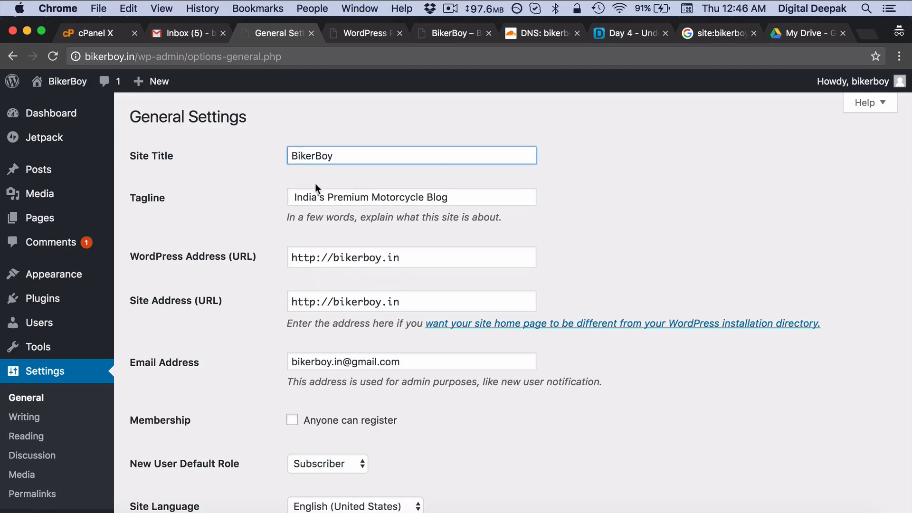
click(291, 196)
key(Delete)
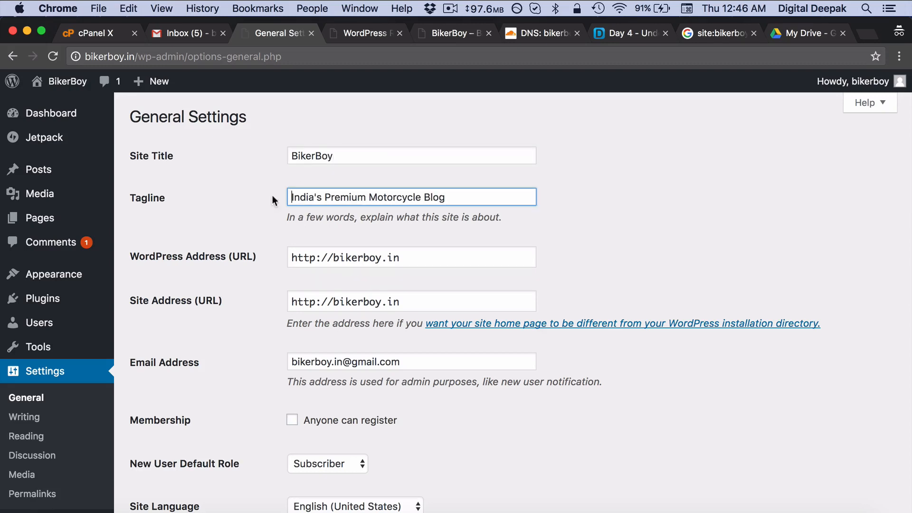
click(225, 192)
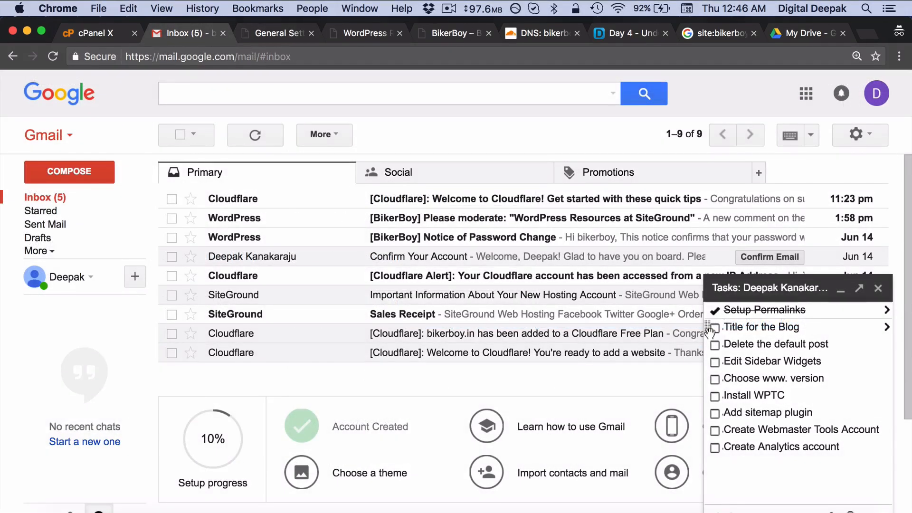
Tick 'Title for the Blog' in Tasks and trash the 'WordPress Resources at SiteGround' post
click(715, 328)
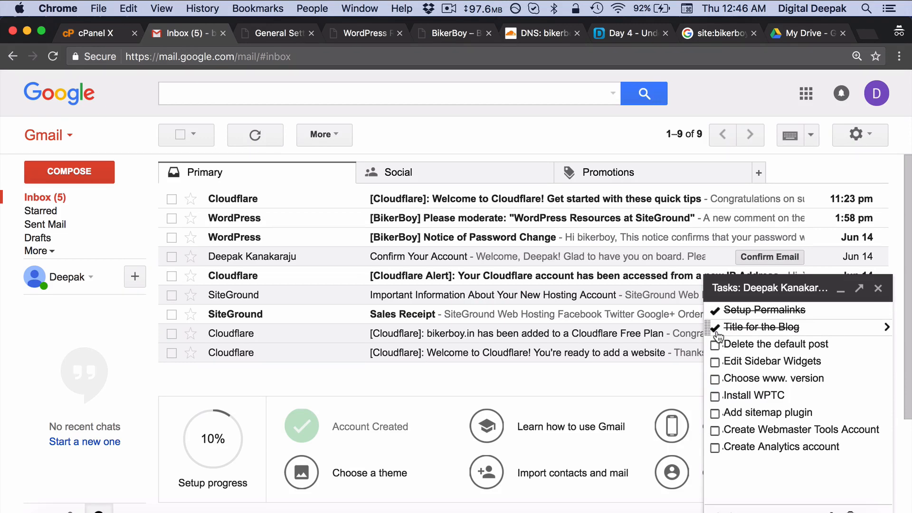
click(272, 34)
mouse_move(82, 170)
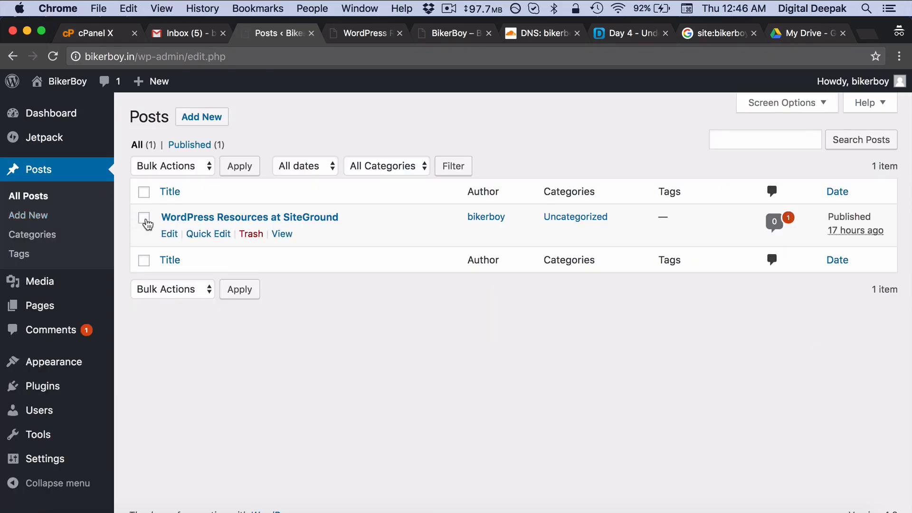
click(144, 218)
click(256, 237)
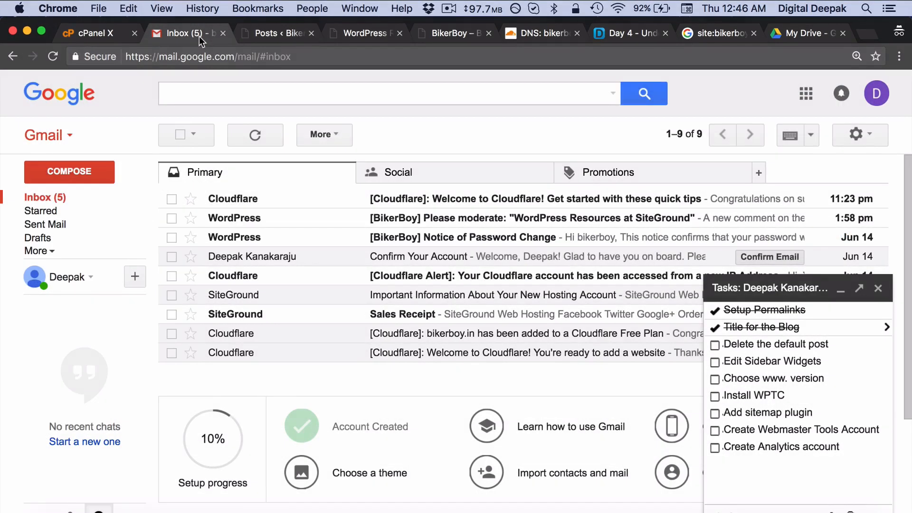
Tick 'Delete the default post' and reload the live site to confirm it is gone
click(715, 344)
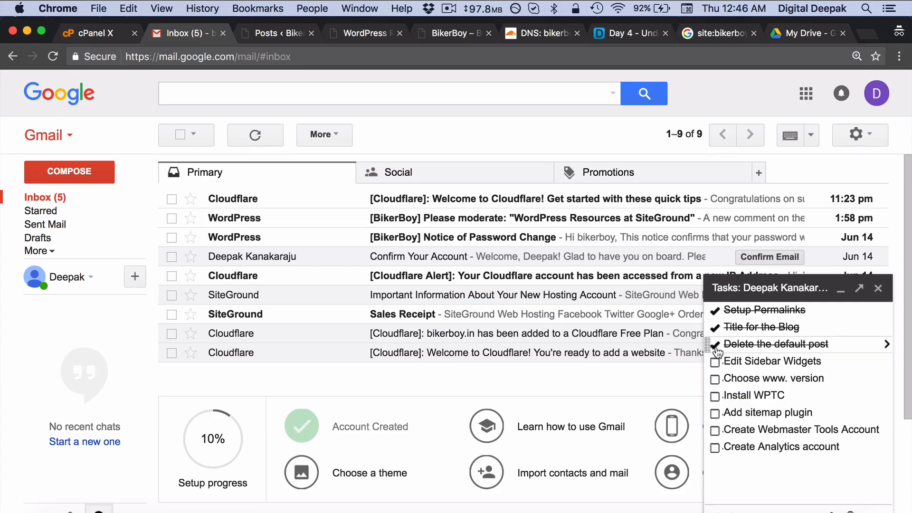
click(448, 38)
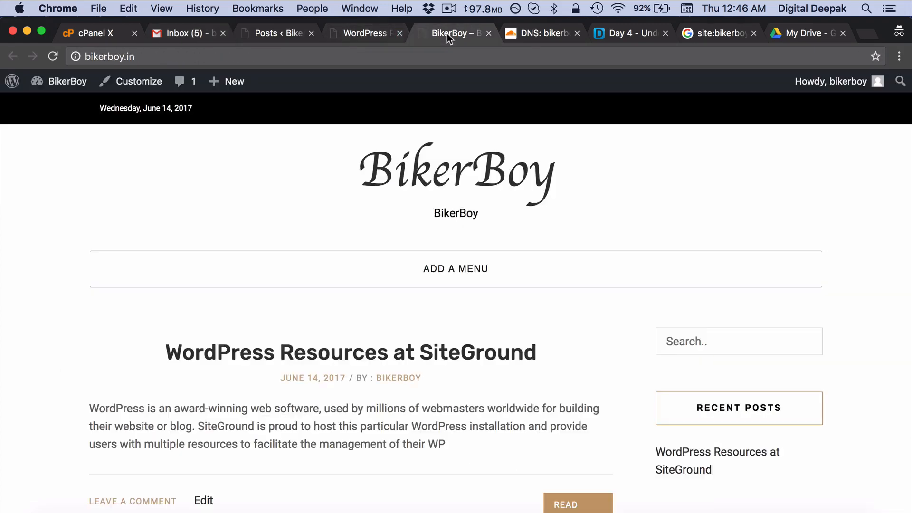
key(super+r)
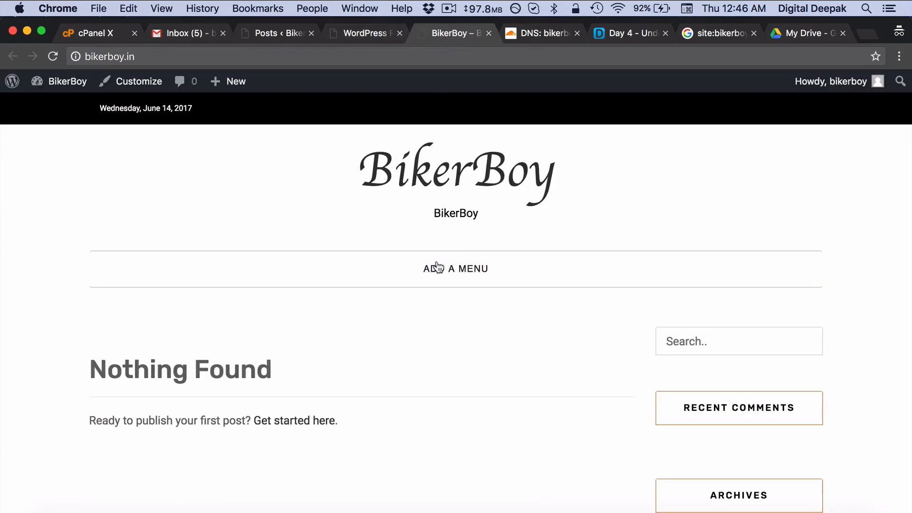
Review the live homepage sidebar, then open the Widgets screen in the admin
scroll(436, 268, down, 10)
scroll(611, 393, down, 1)
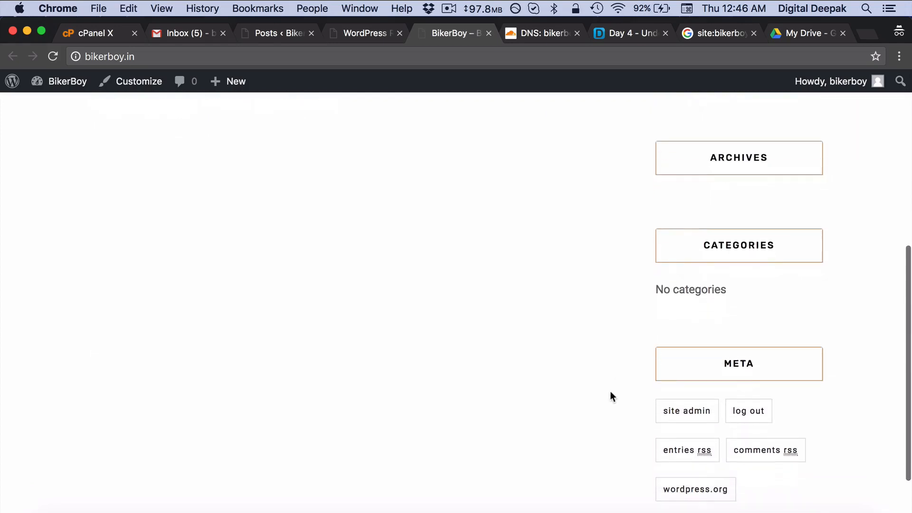
scroll(610, 391, down, 2)
scroll(673, 286, up, 10)
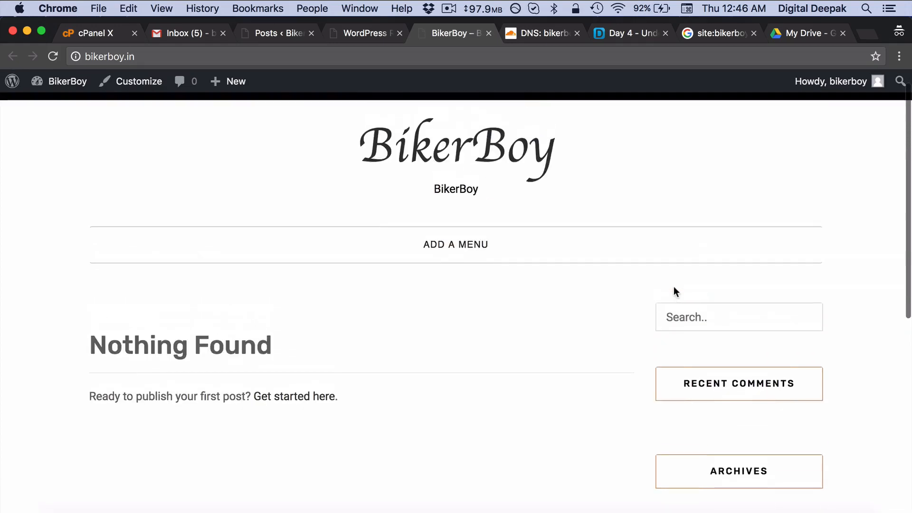
click(357, 26)
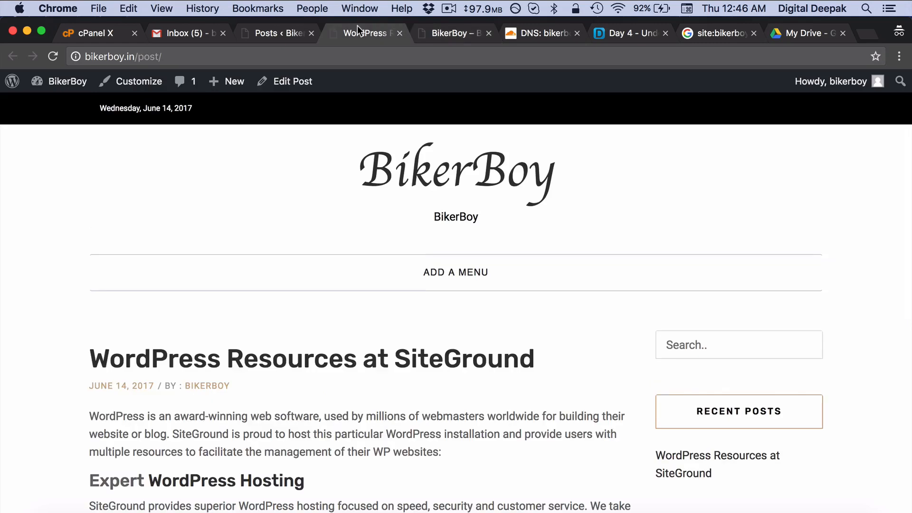
click(272, 33)
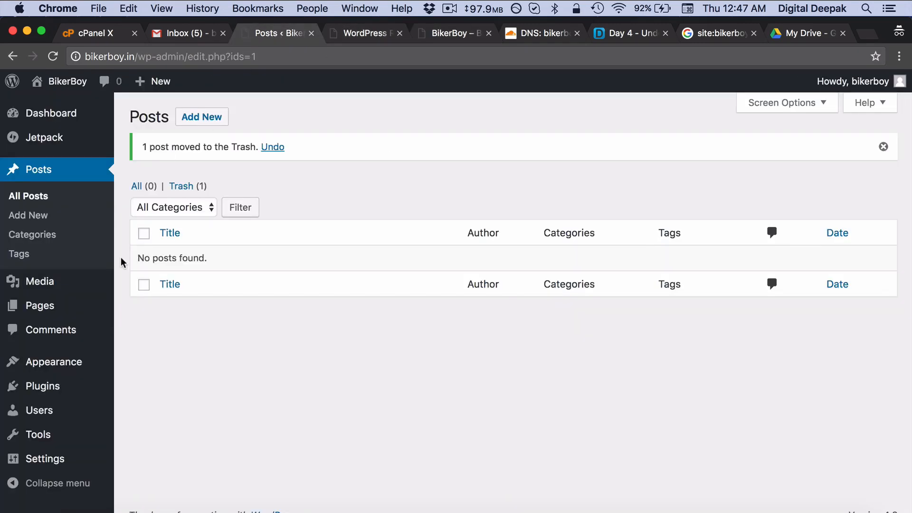
mouse_move(91, 363)
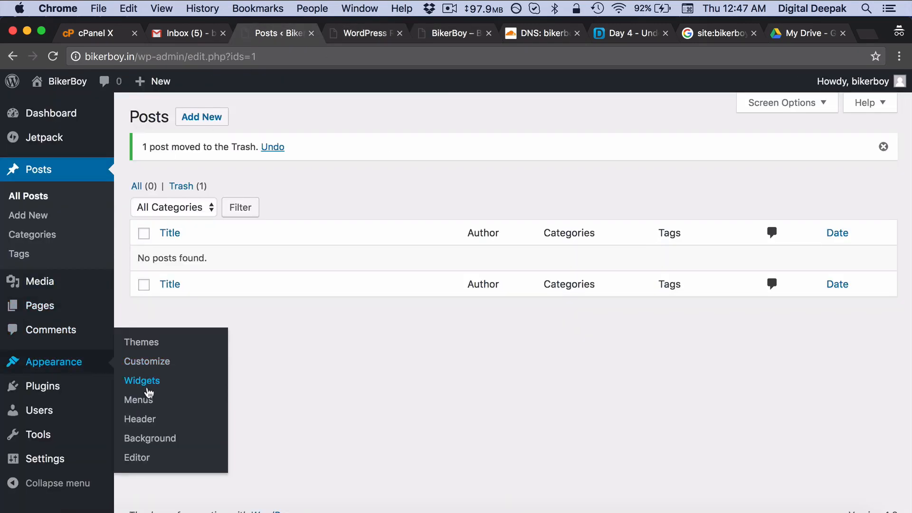
click(152, 382)
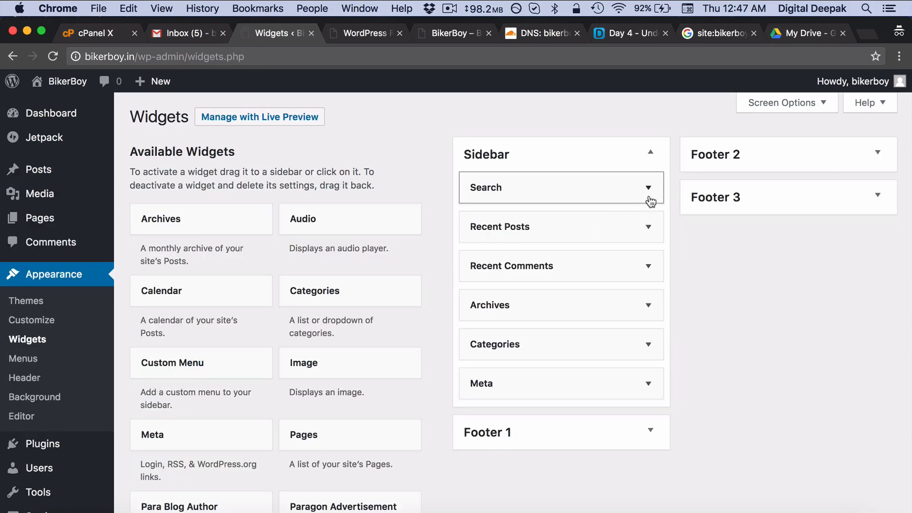
Remove the Meta, Categories, Archives and Search widgets from the Sidebar
click(648, 383)
scroll(617, 380, down, 2)
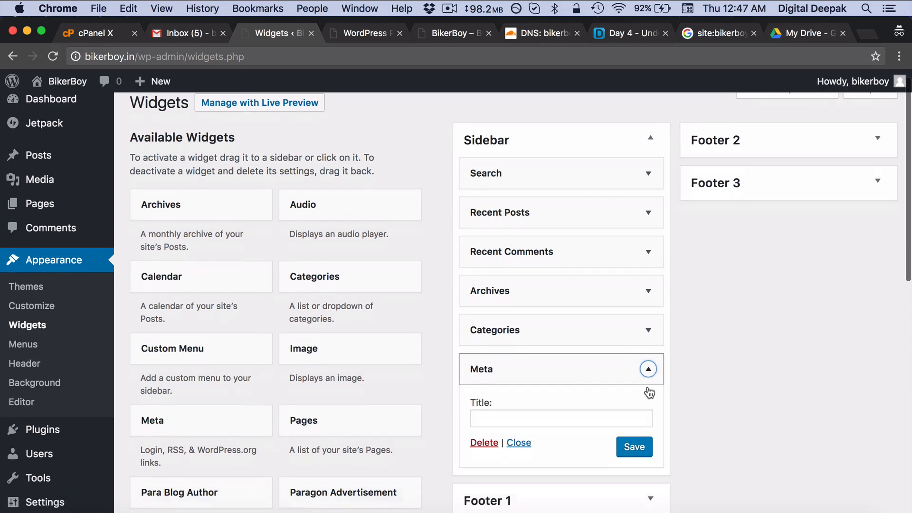
click(481, 375)
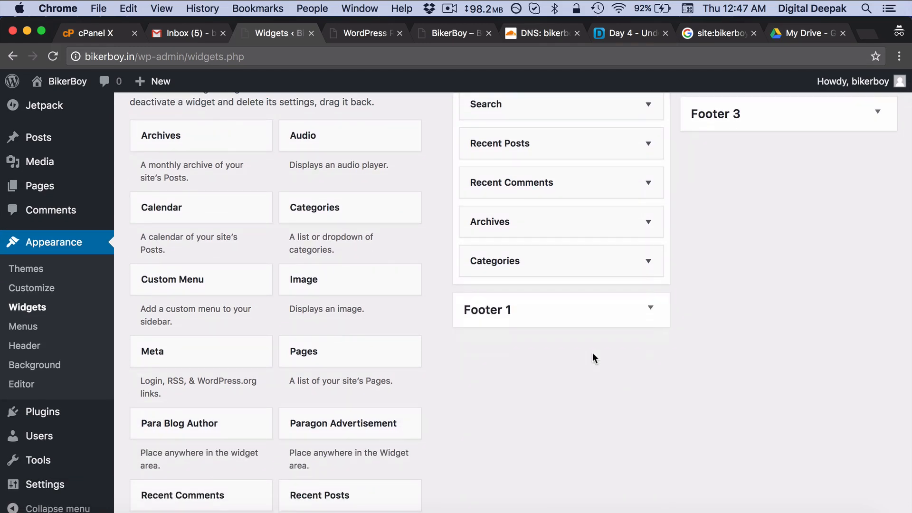
click(659, 265)
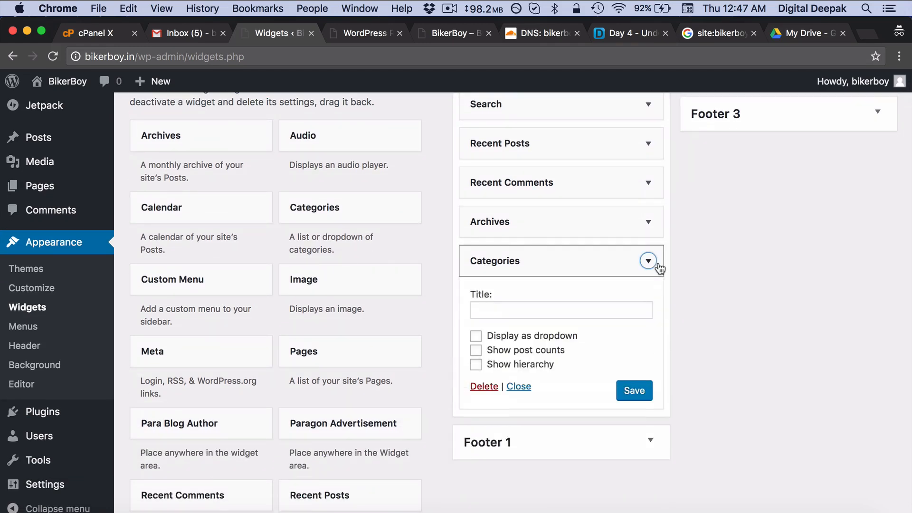
click(481, 389)
click(657, 305)
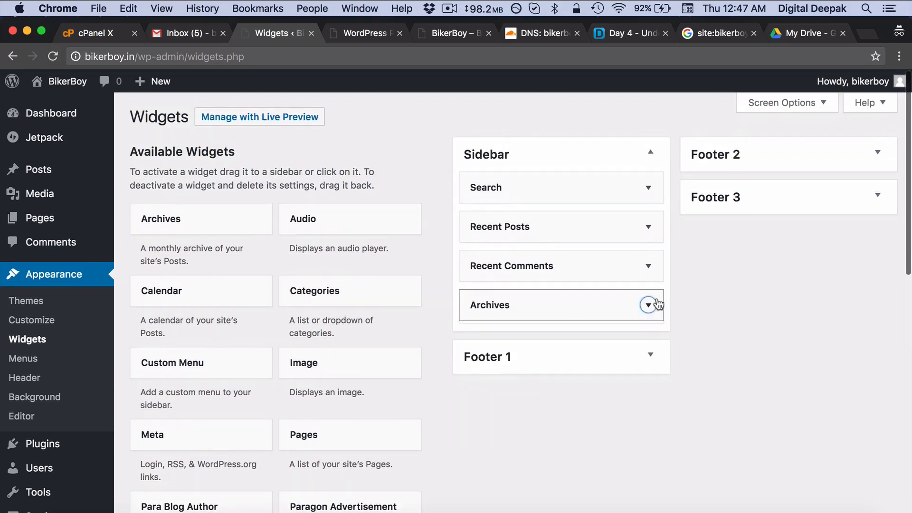
click(483, 416)
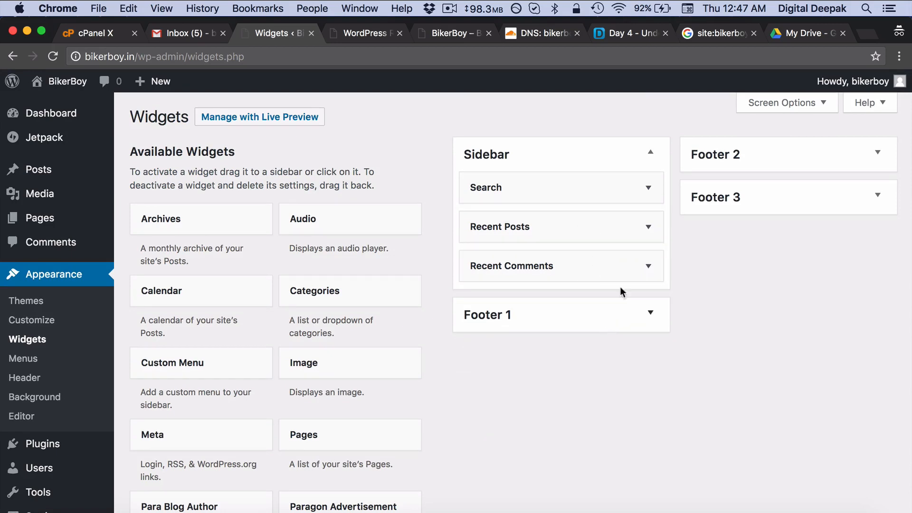
click(648, 188)
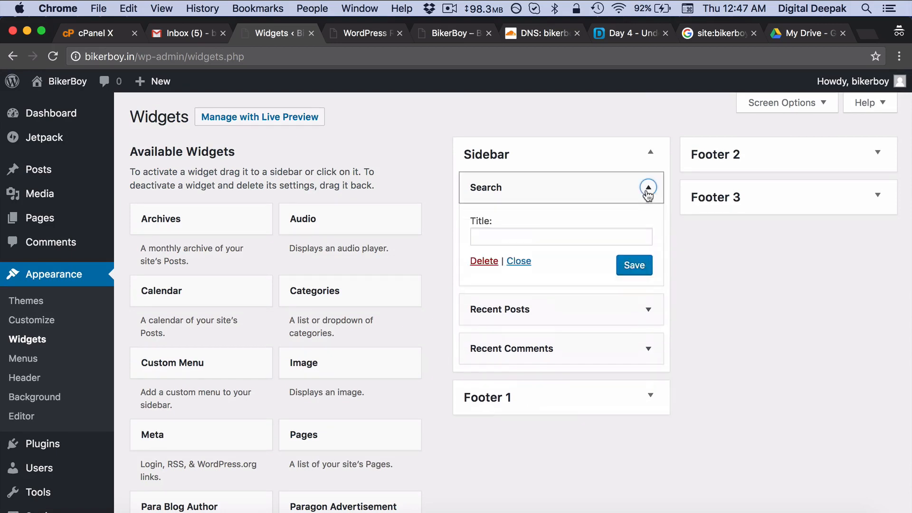
click(479, 263)
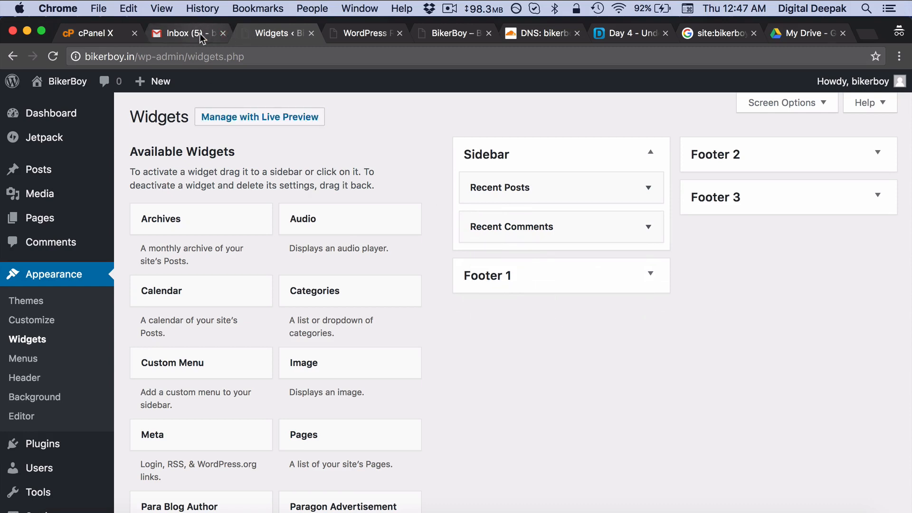
Reload the live BikerBoy site to check the trimmed sidebar
click(446, 28)
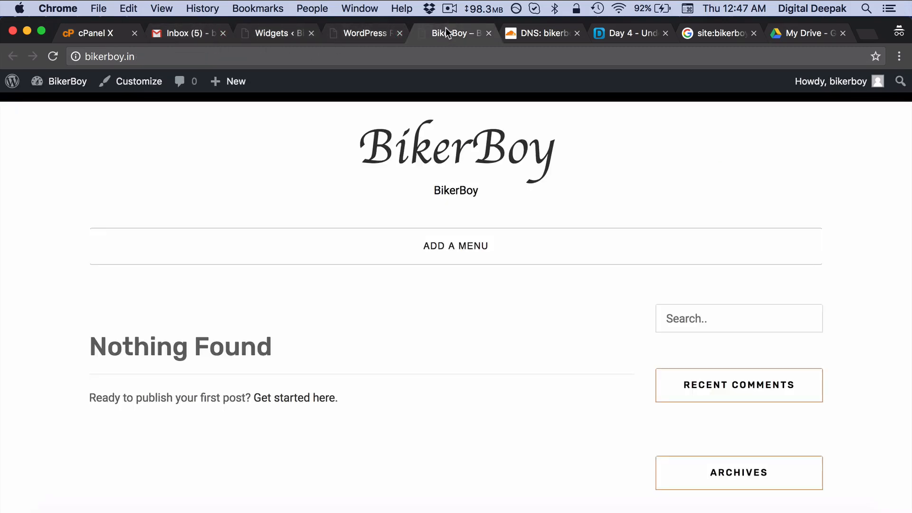
key(super+r)
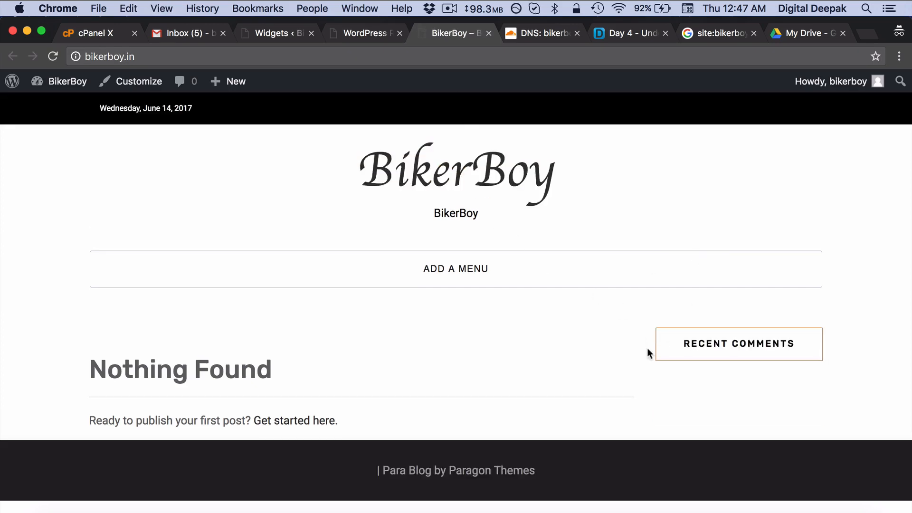
click(364, 35)
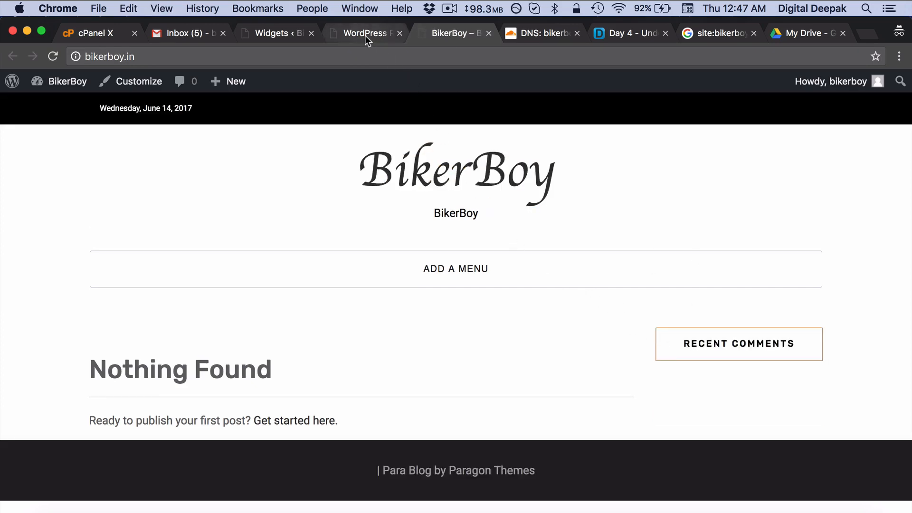
Tick 'Edit Sidebar Widgets' in Gmail Tasks and return to the BikerBoy site
click(185, 38)
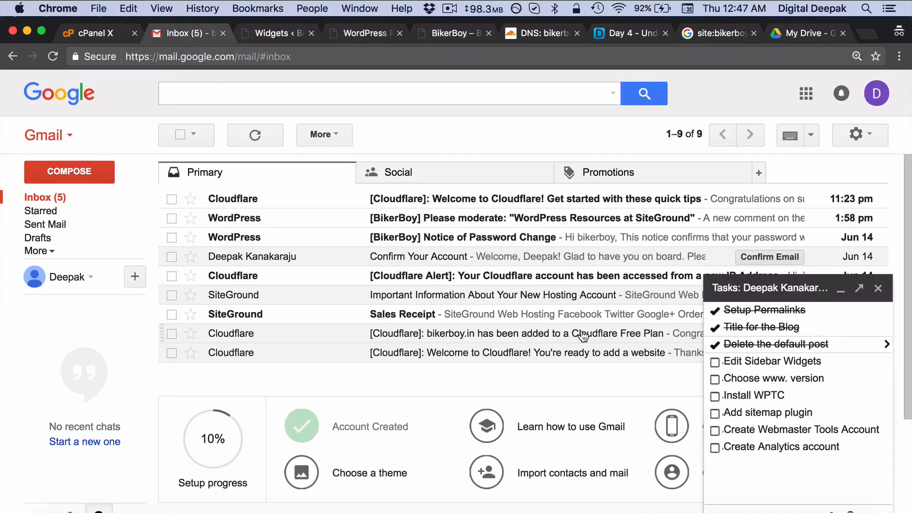
click(715, 362)
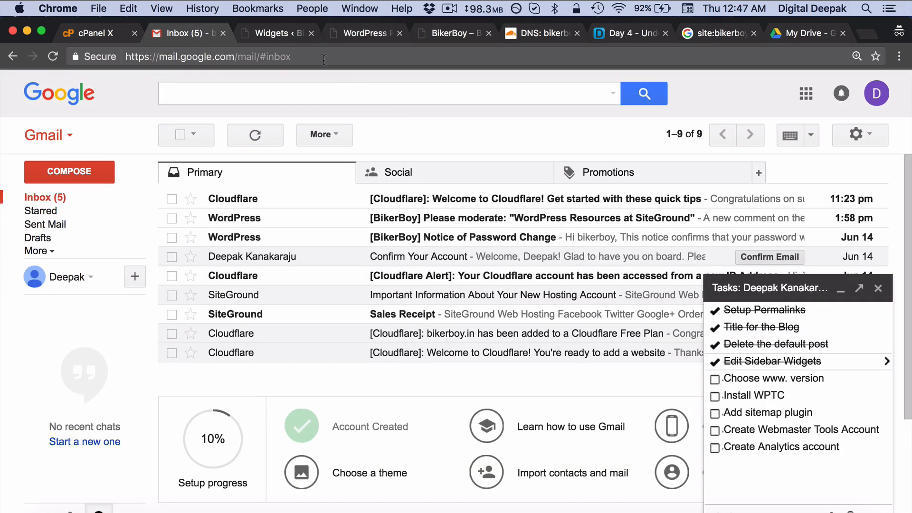
click(436, 31)
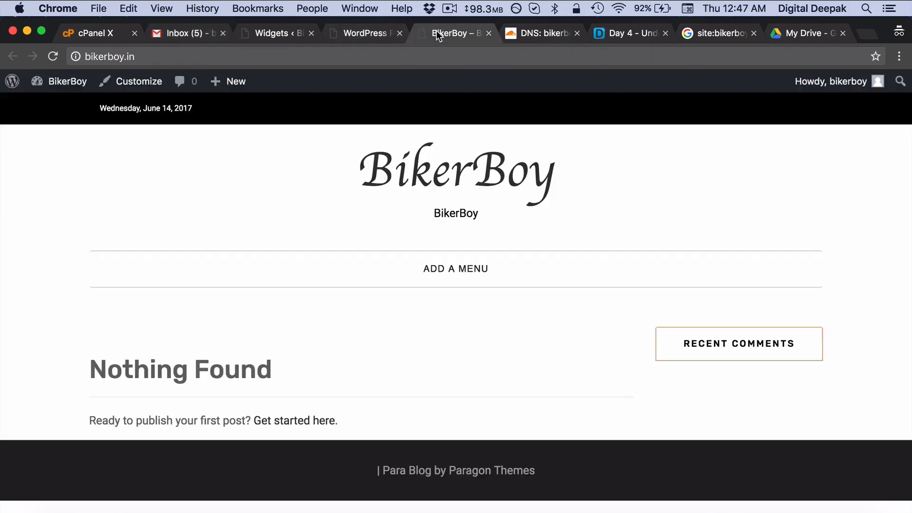
click(86, 56)
click(86, 56)
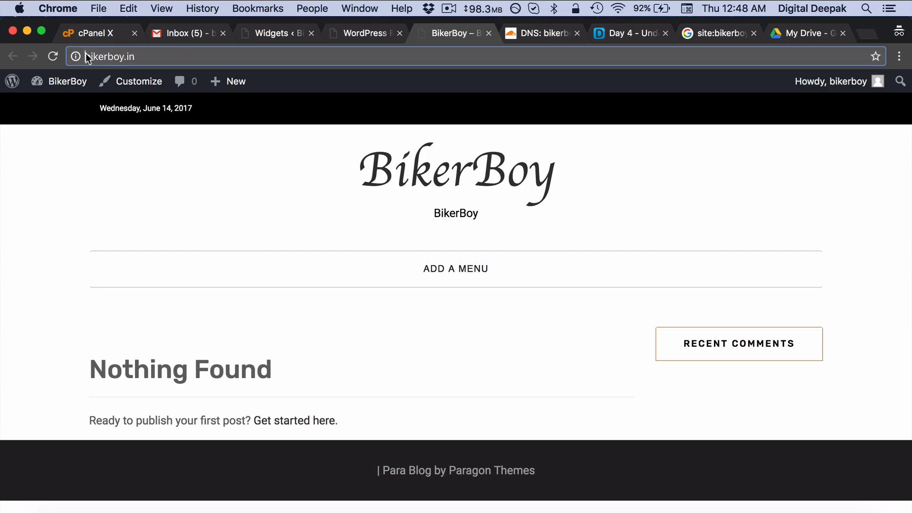
text(wwww)
key(BackSpace)
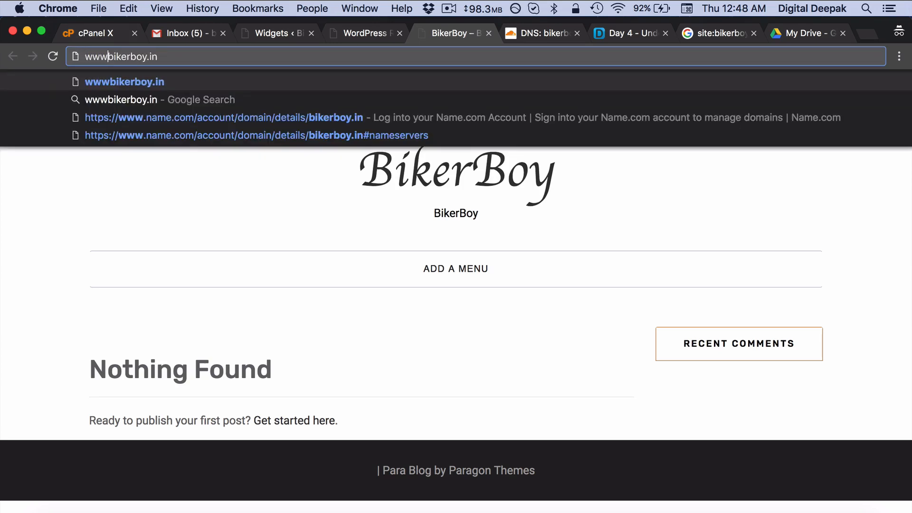
text(.)
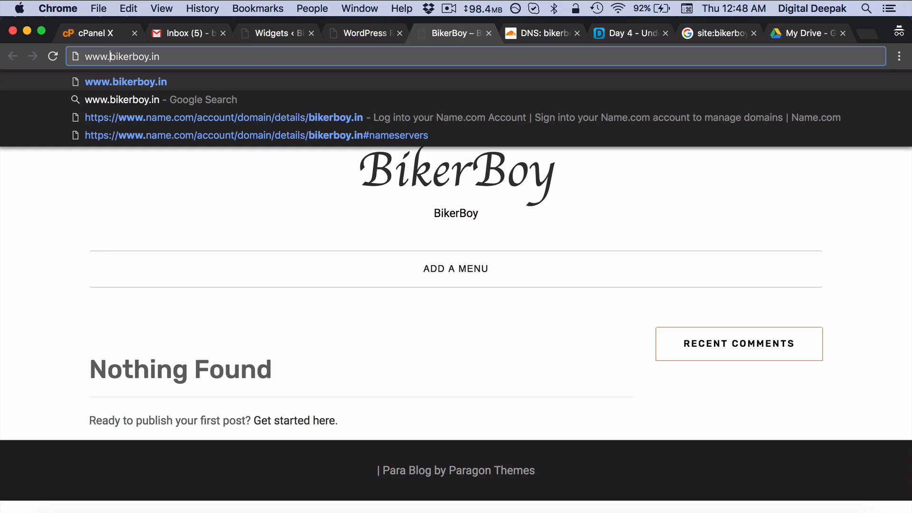
key(Return)
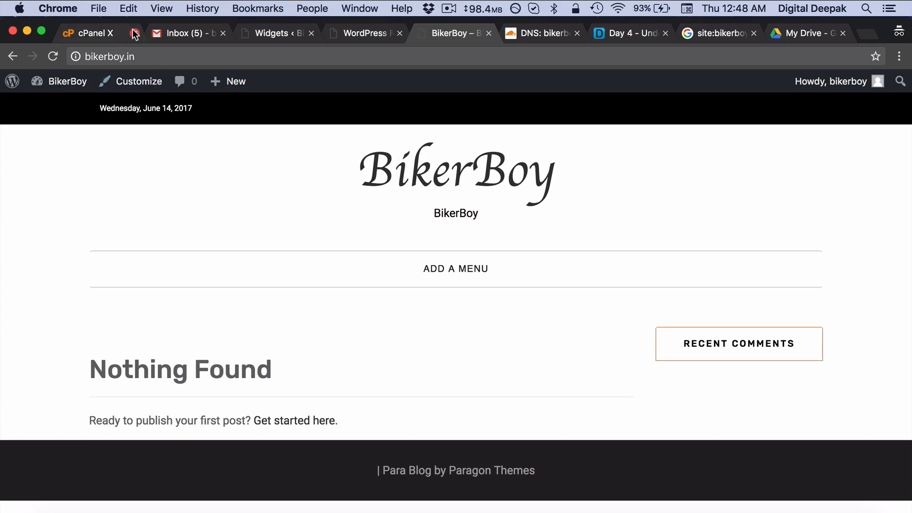
Switch to the WordPress admin tab and go to Settings > General
click(359, 33)
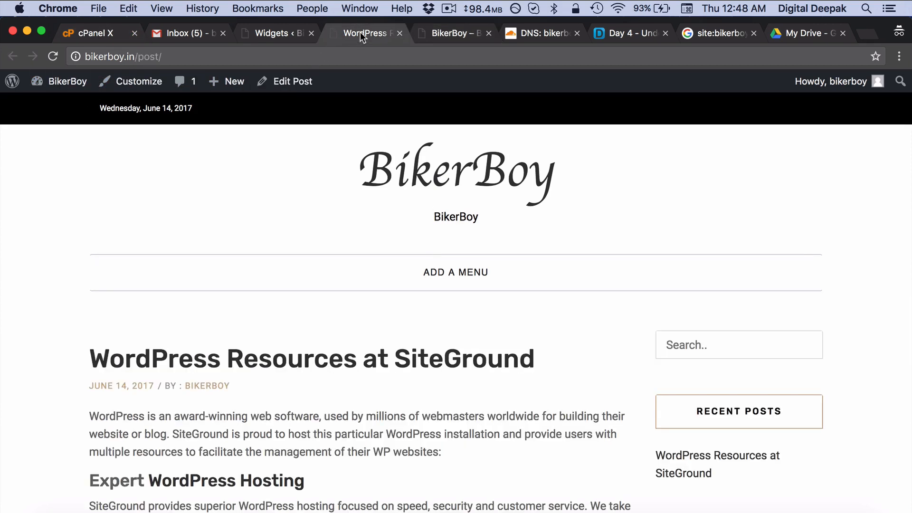
click(268, 34)
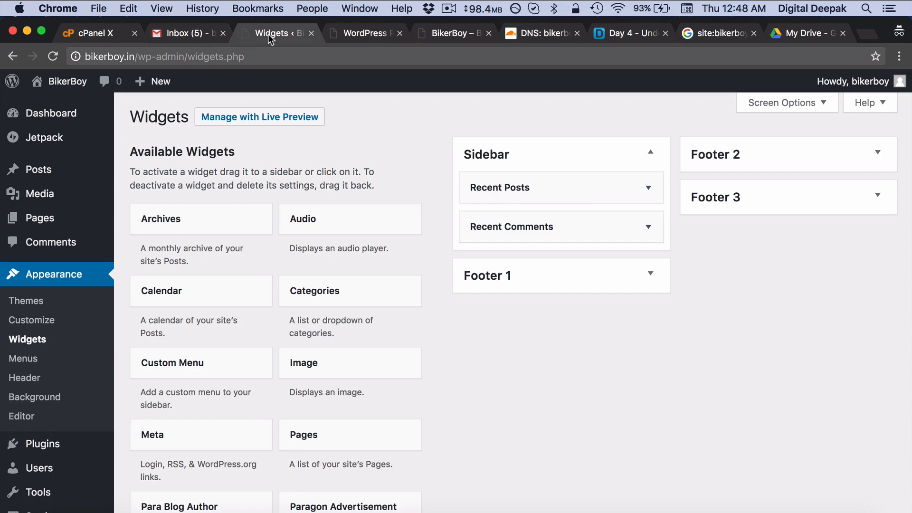
scroll(76, 378, down, 3)
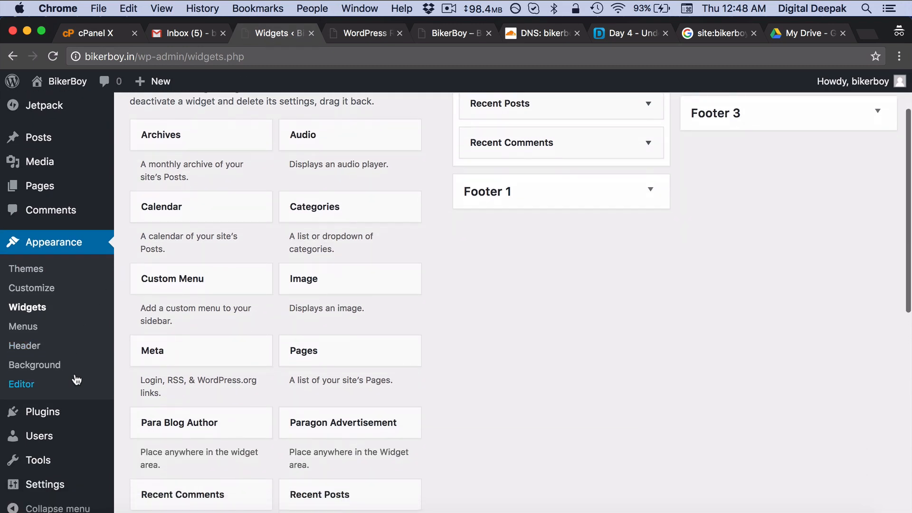
mouse_move(78, 433)
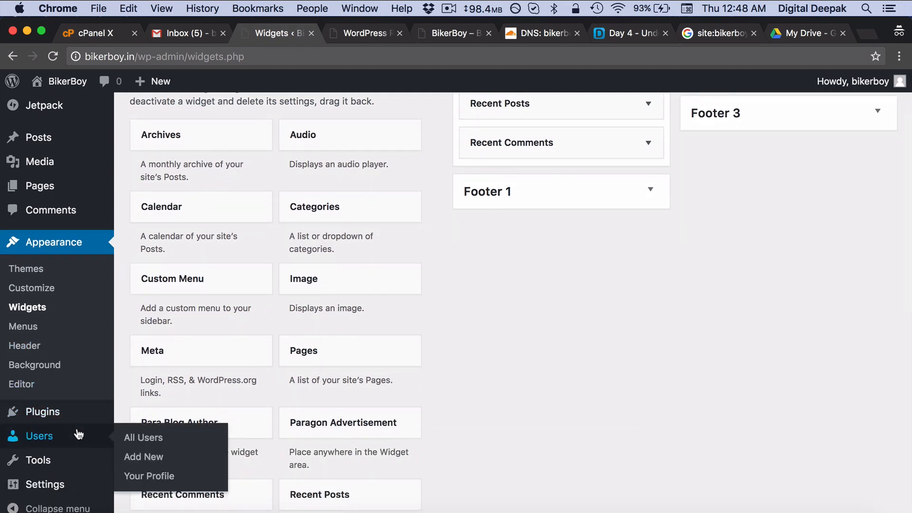
click(75, 486)
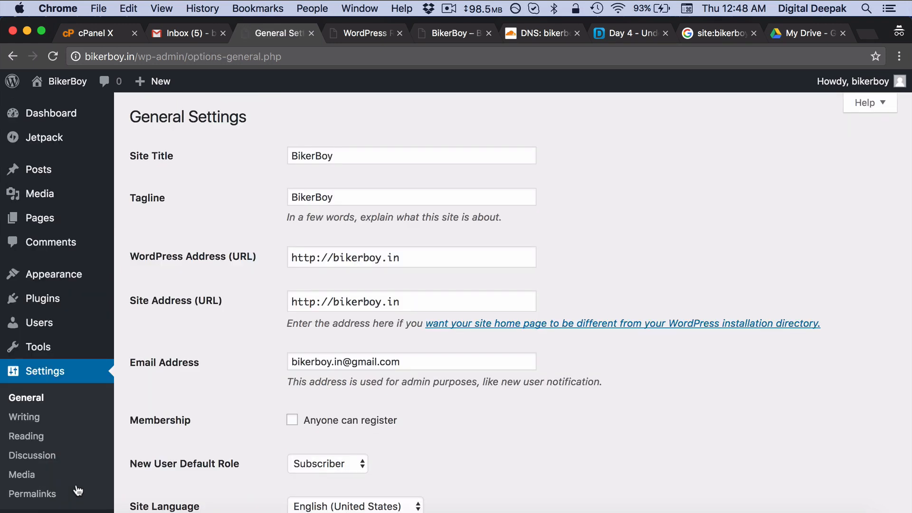
click(333, 257)
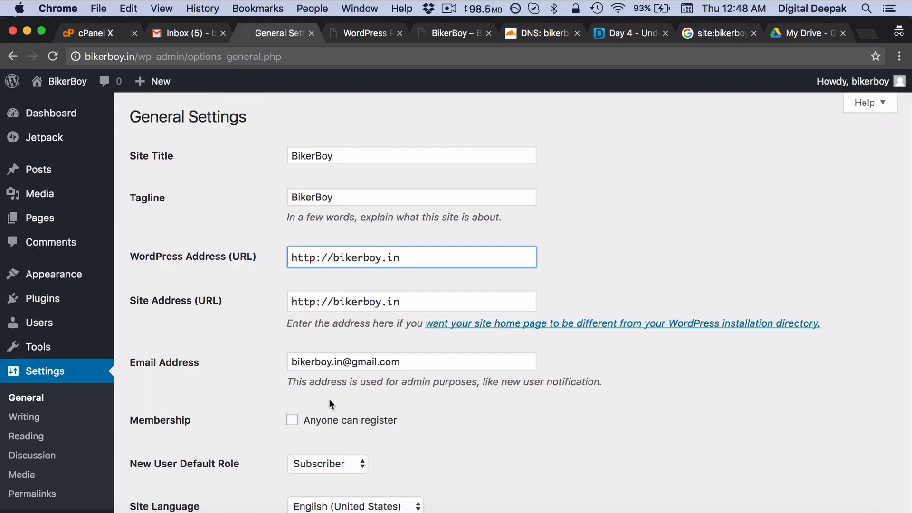
text(www.)
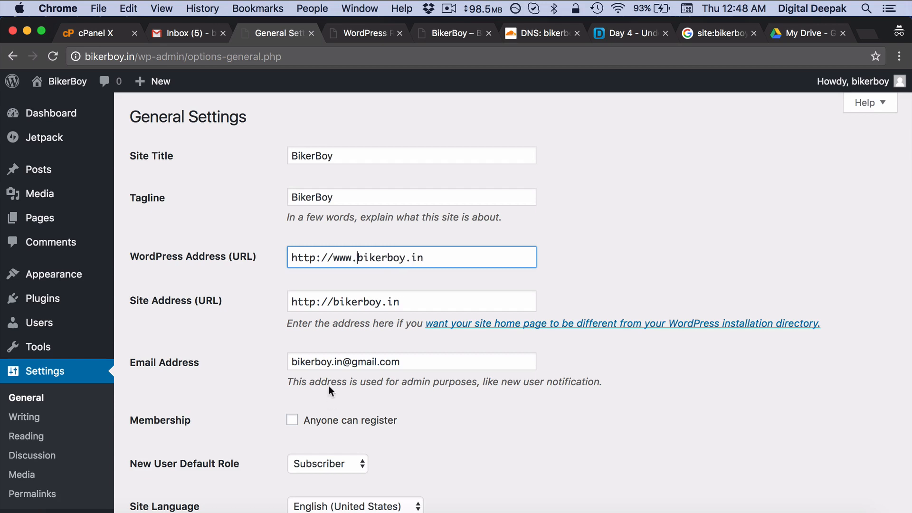
click(335, 301)
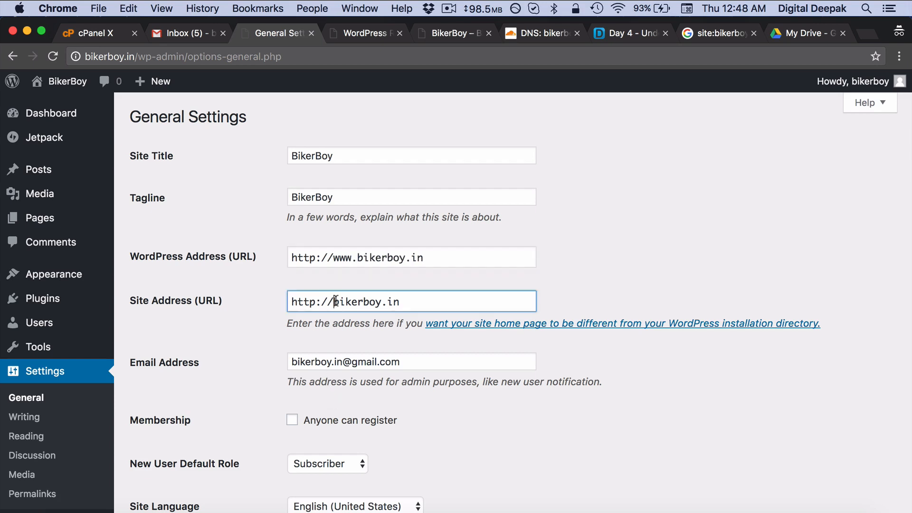
text(www.)
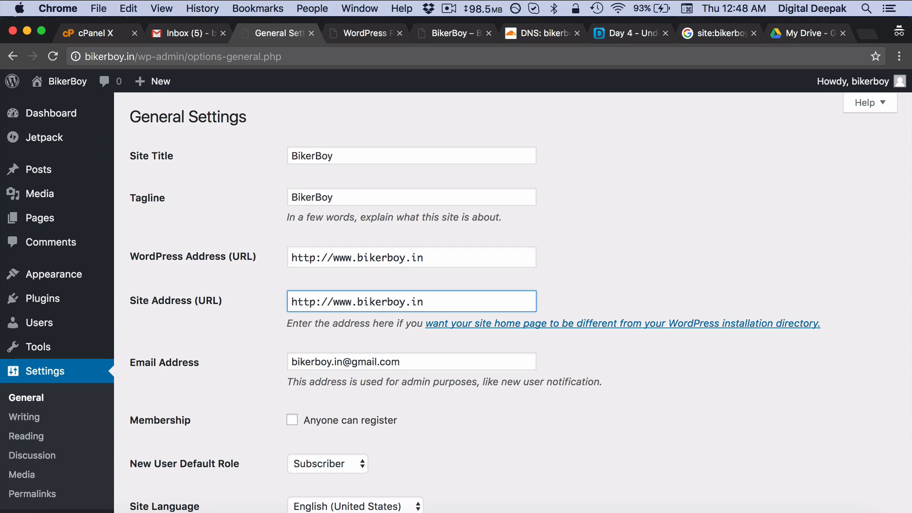
click(432, 348)
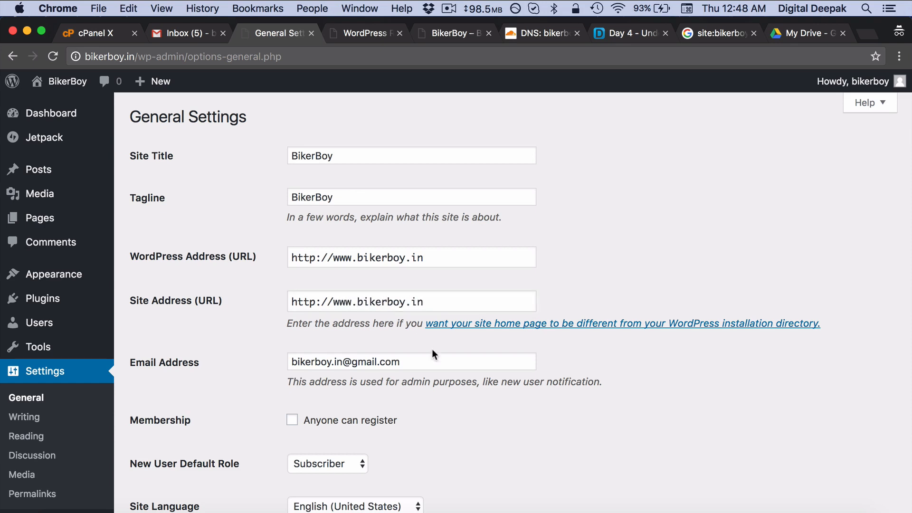
scroll(433, 354, down, 4)
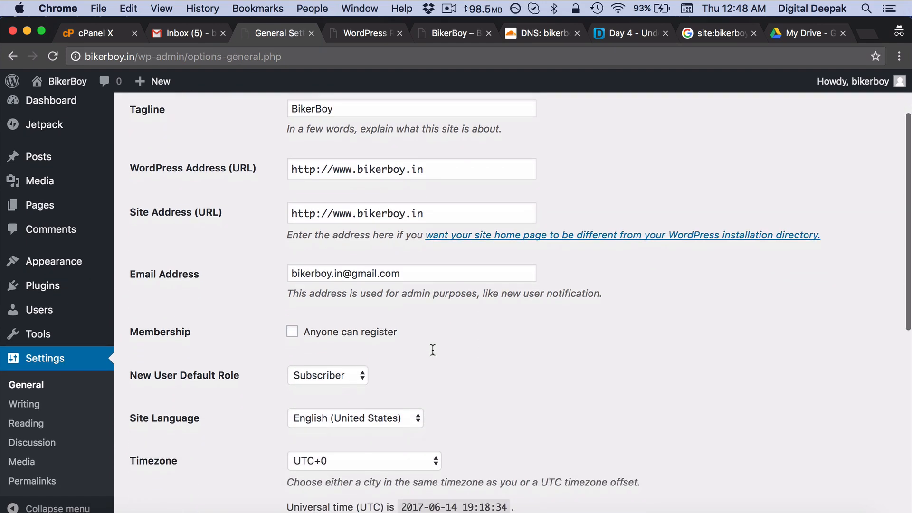
scroll(434, 354, down, 15)
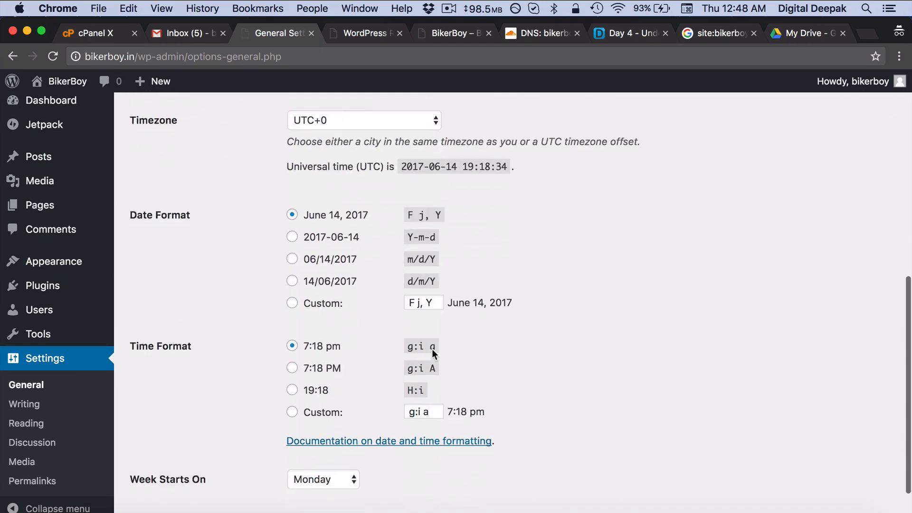
scroll(432, 349, up, 20)
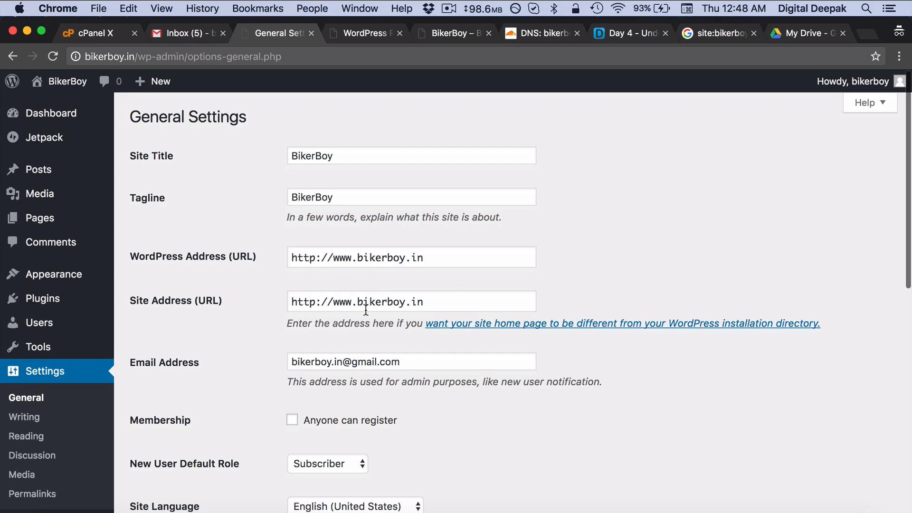
scroll(366, 309, down, 10)
click(187, 463)
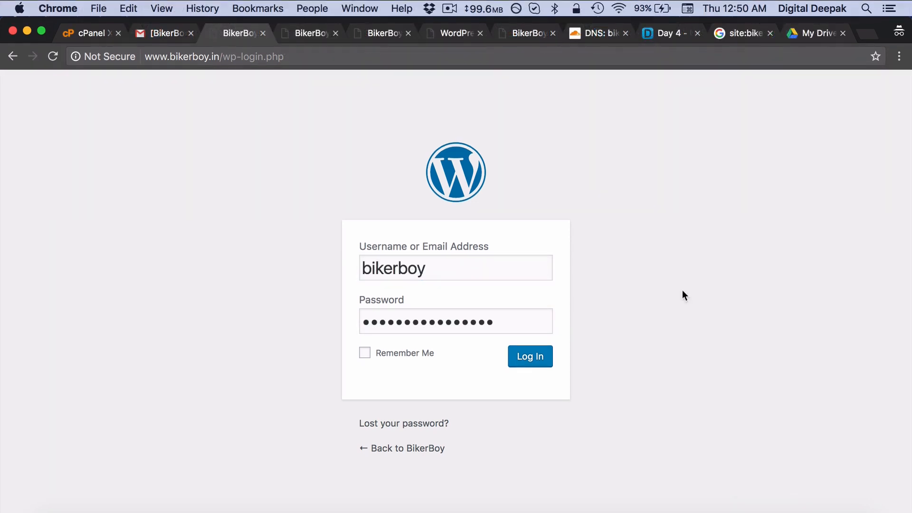
click(540, 359)
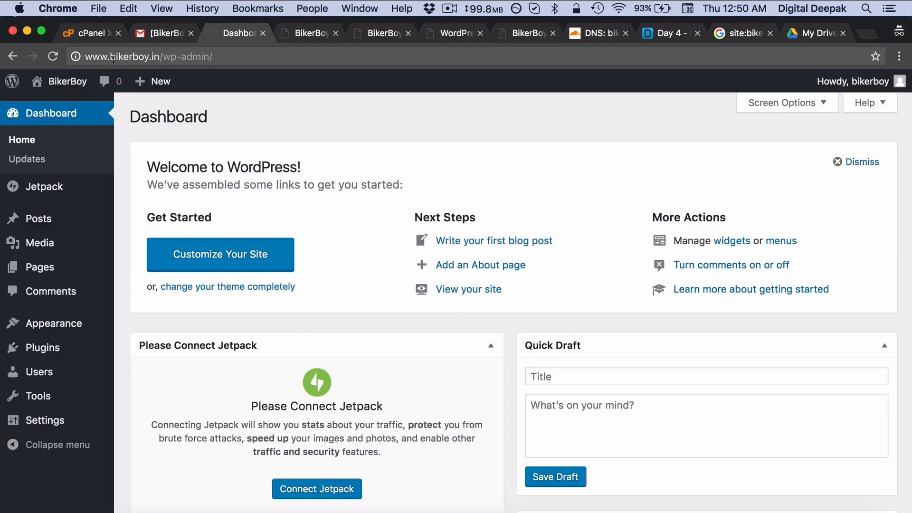
click(105, 57)
click(125, 55)
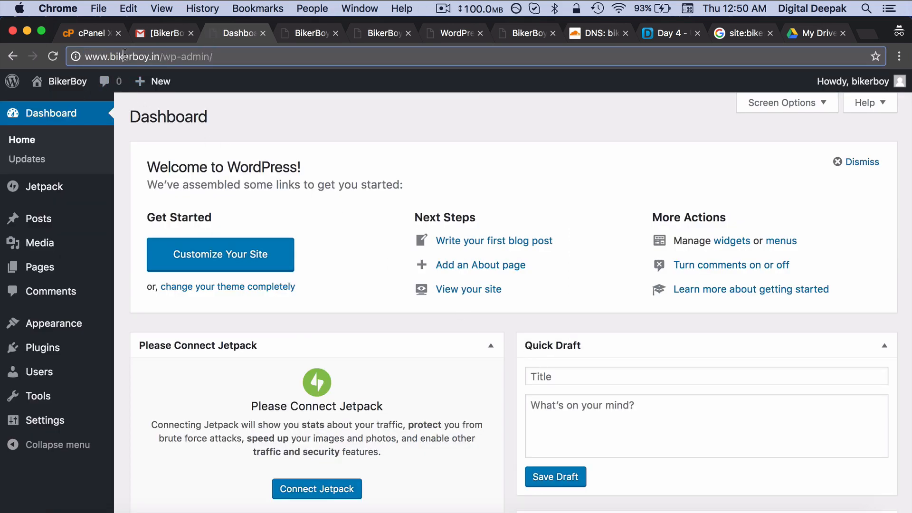
click(58, 422)
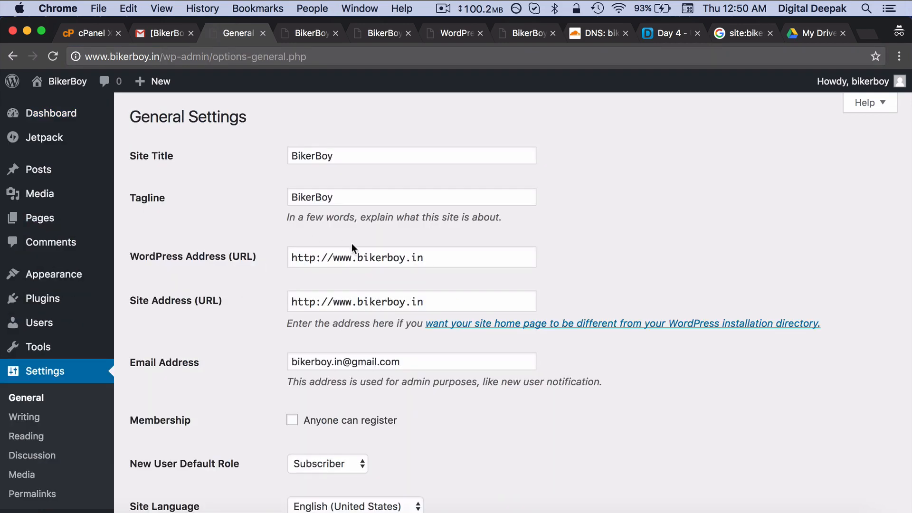
click(383, 37)
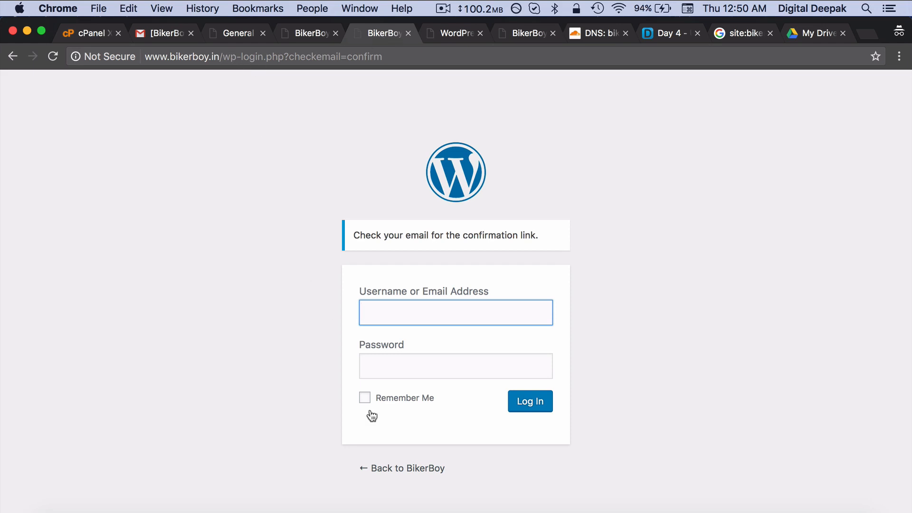
click(393, 469)
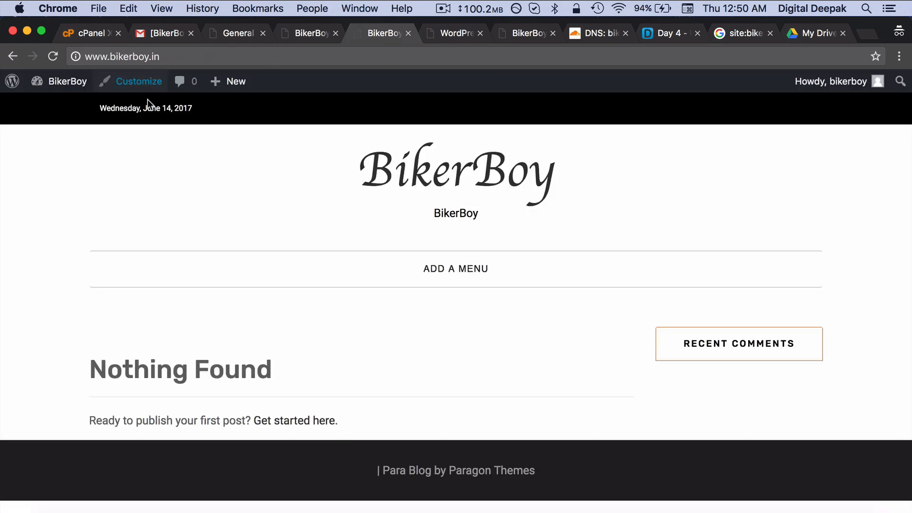
drag(110, 57, 81, 55)
key(BackSpace)
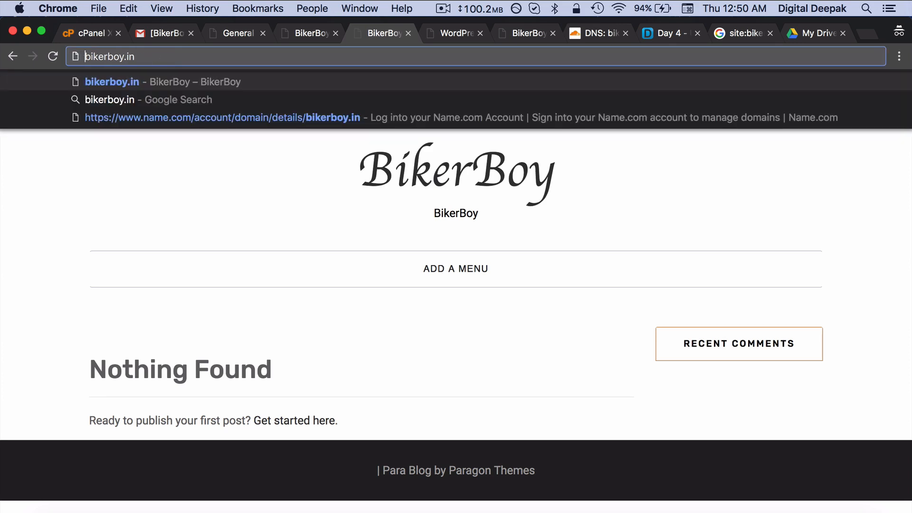
key(Return)
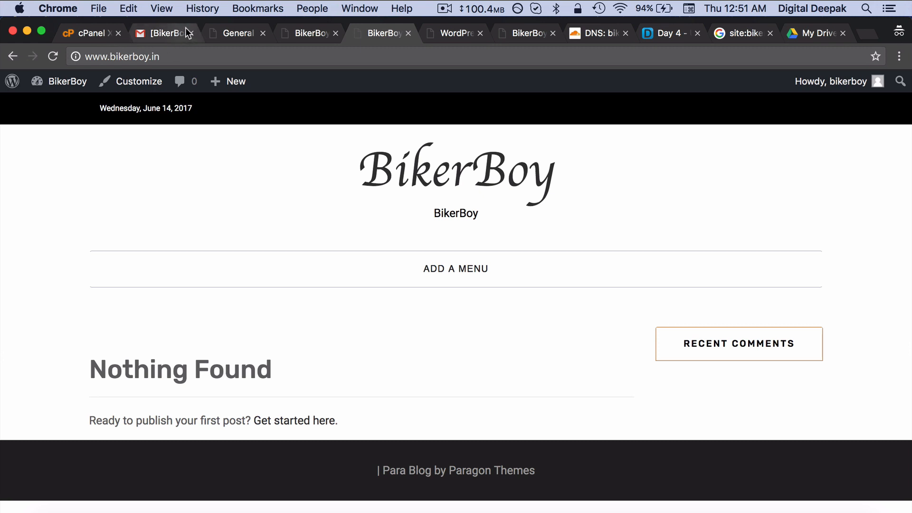
click(168, 33)
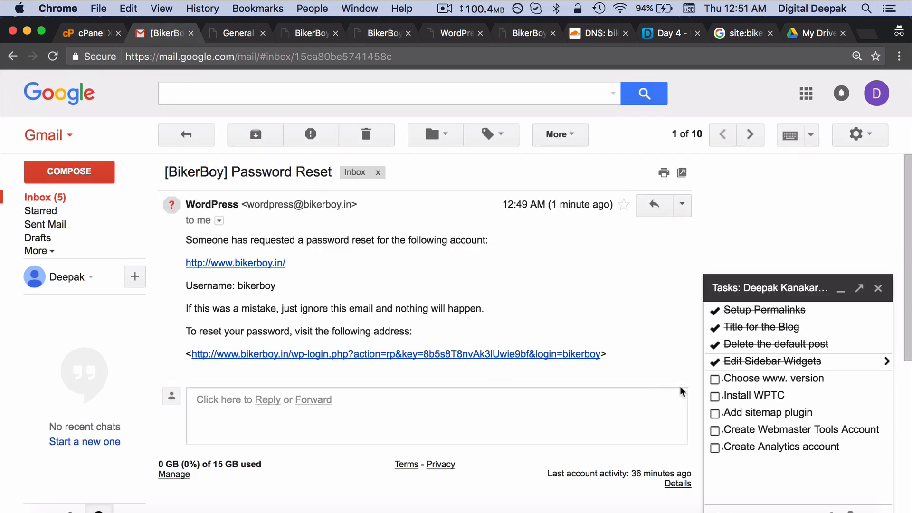
click(715, 379)
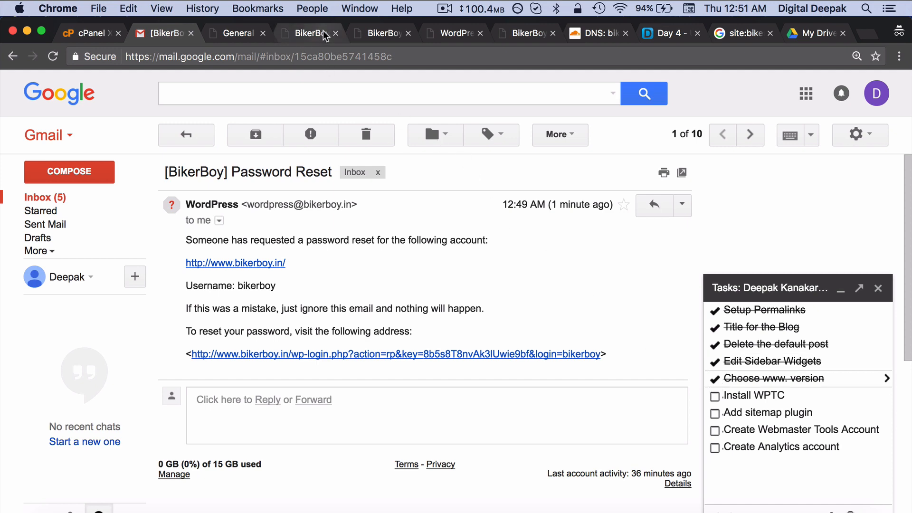
click(239, 33)
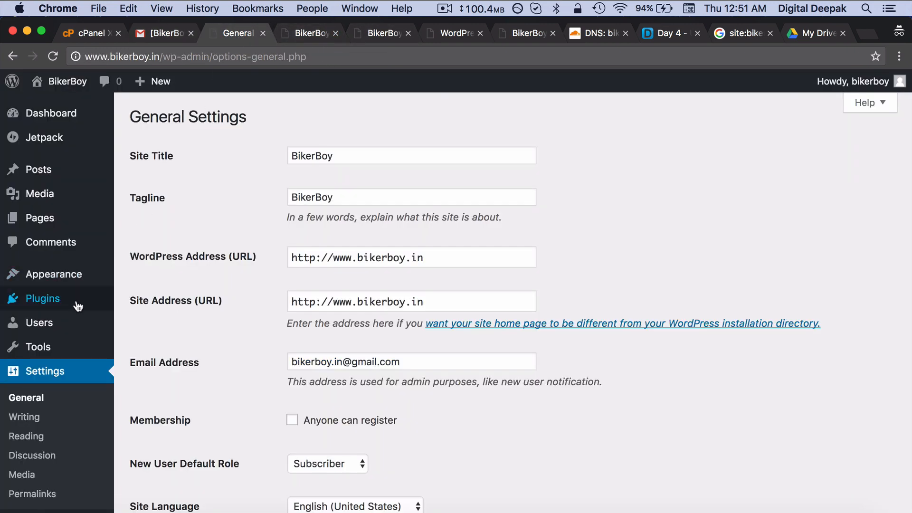
Search the plugin directory for 'wptc', then install and activate WP Time Capsule
mouse_move(75, 303)
click(149, 322)
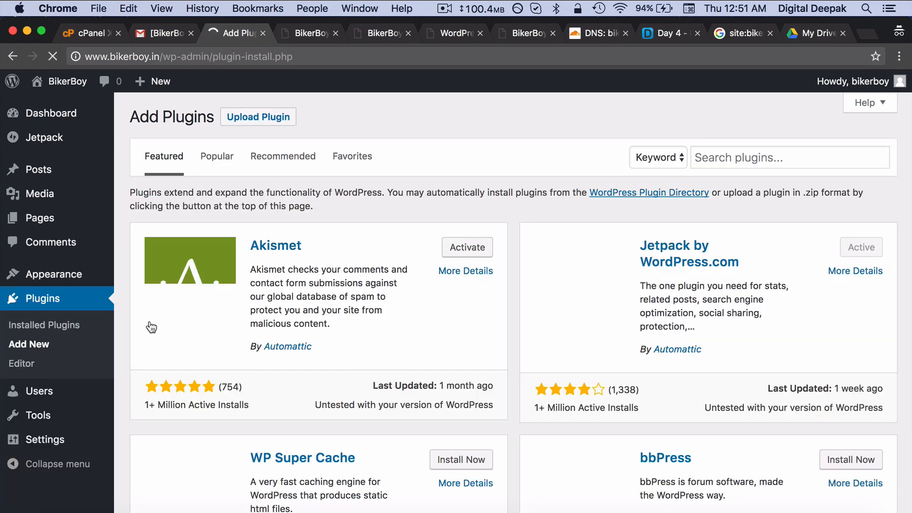
click(764, 157)
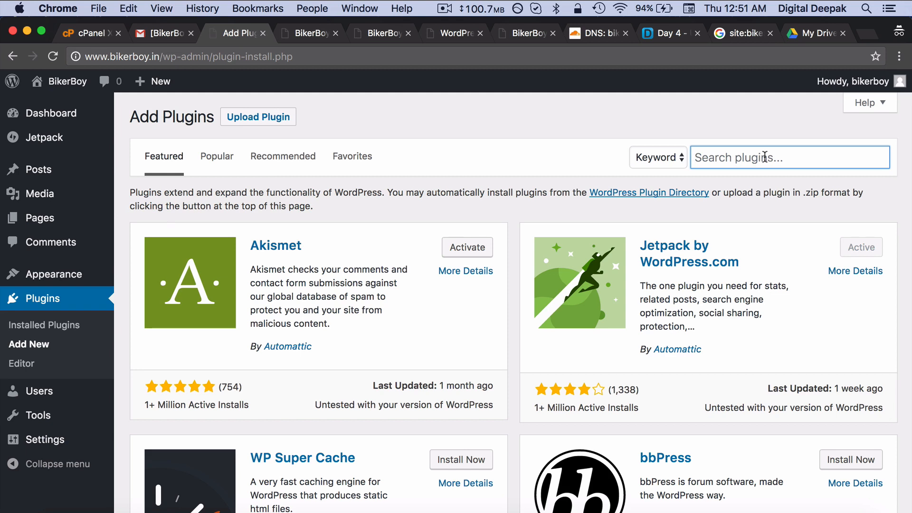
text(wptc)
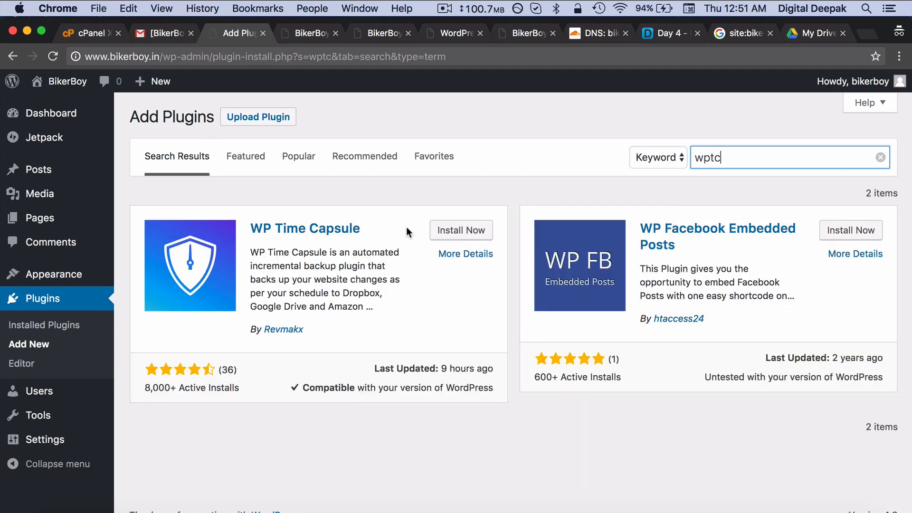
click(442, 231)
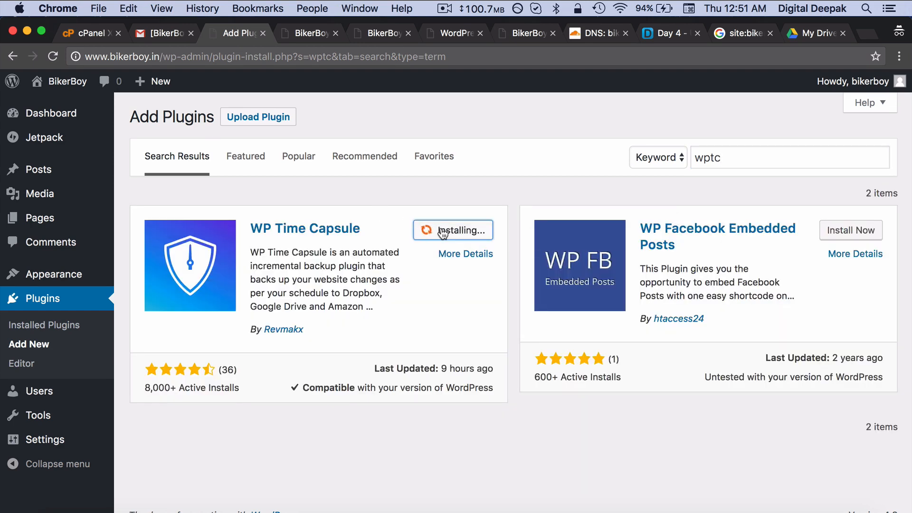
click(457, 236)
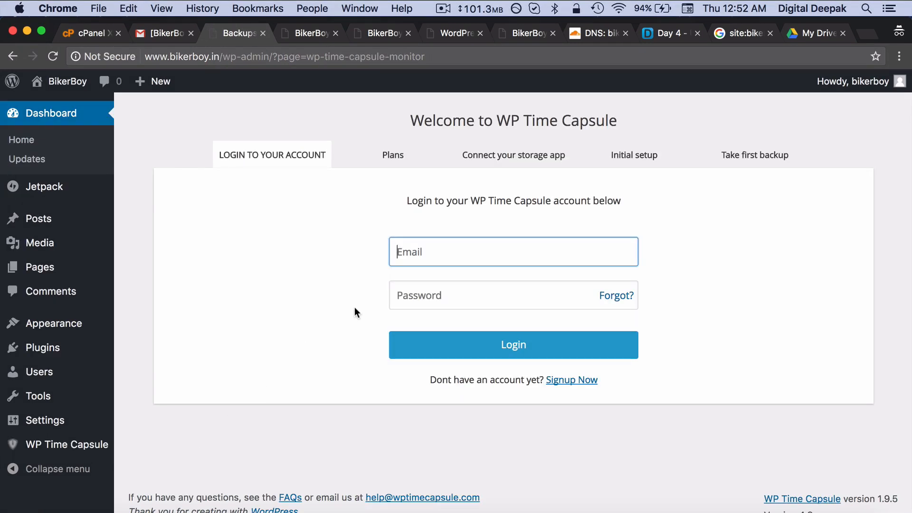
Create a WP Time Capsule account, then log in on the plugin page using saved credentials
click(567, 383)
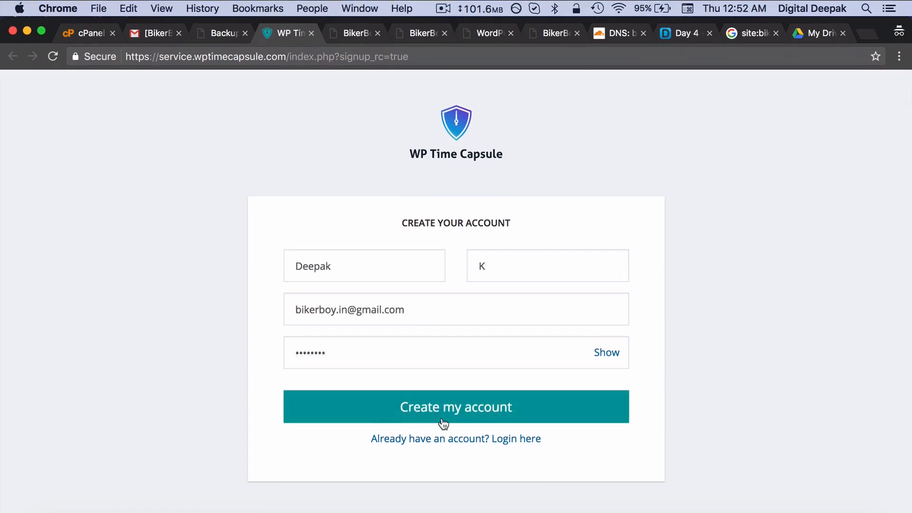
click(442, 420)
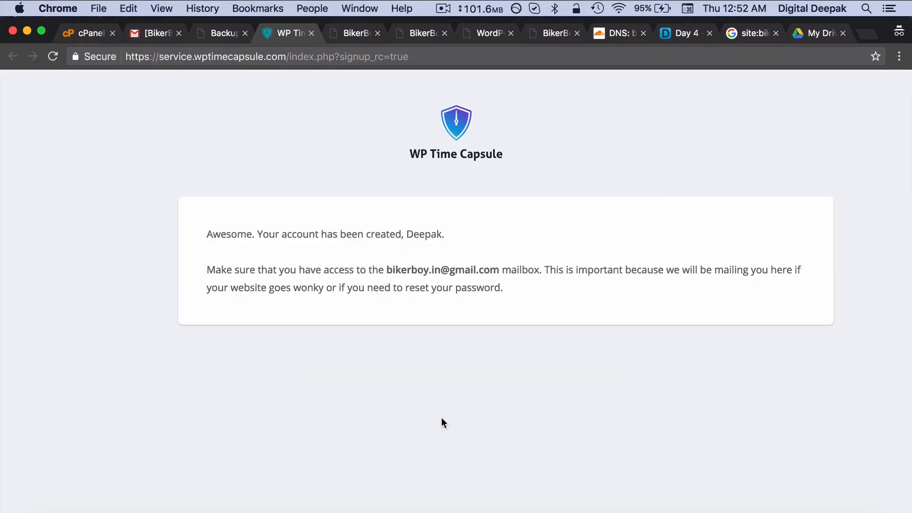
click(223, 27)
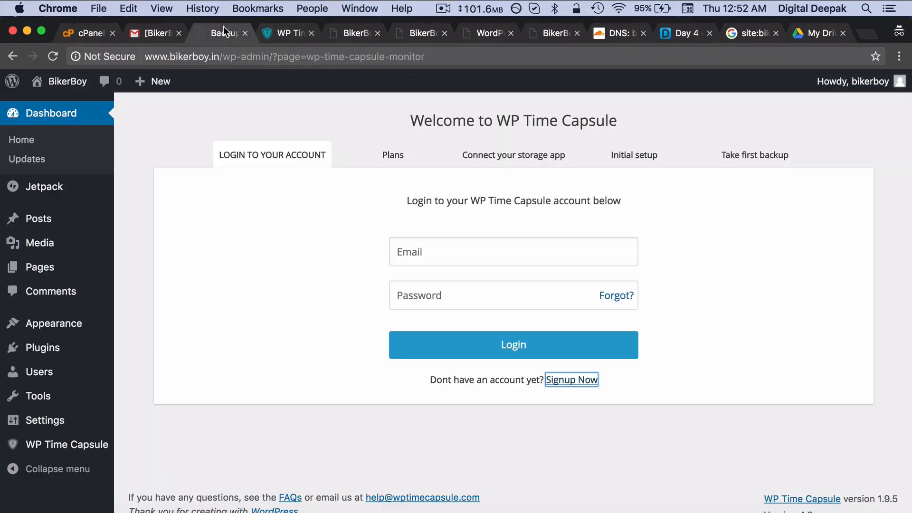
click(425, 246)
text(bik)
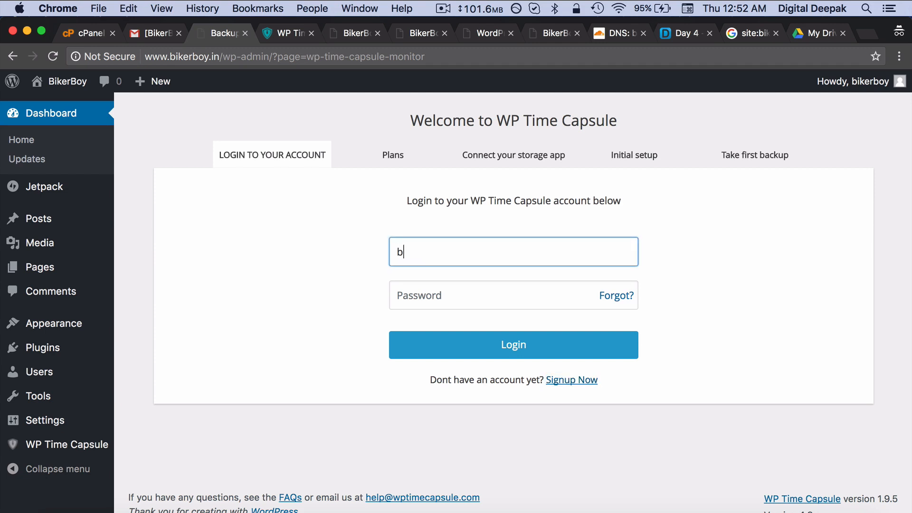
click(427, 295)
click(455, 348)
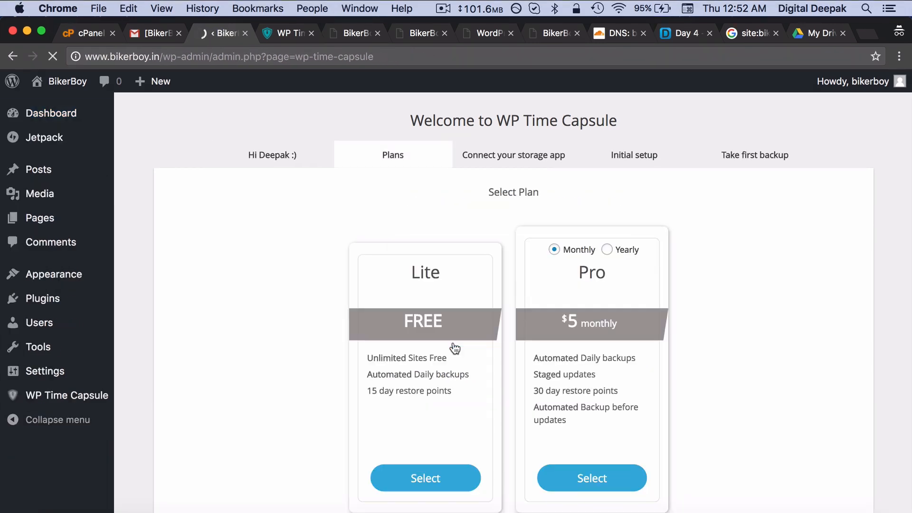
Choose the free Lite plan, pick Google Drive as storage, and begin connecting it
scroll(455, 348, down, 2)
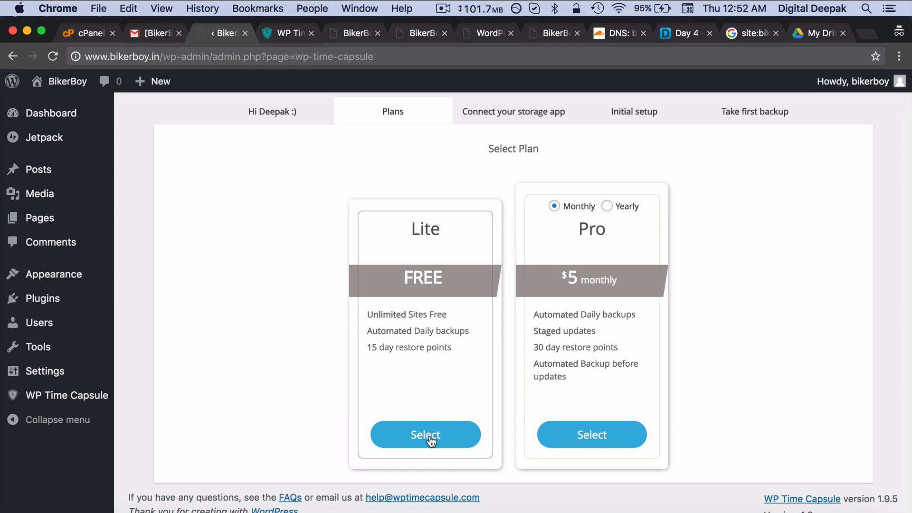
click(431, 441)
click(386, 265)
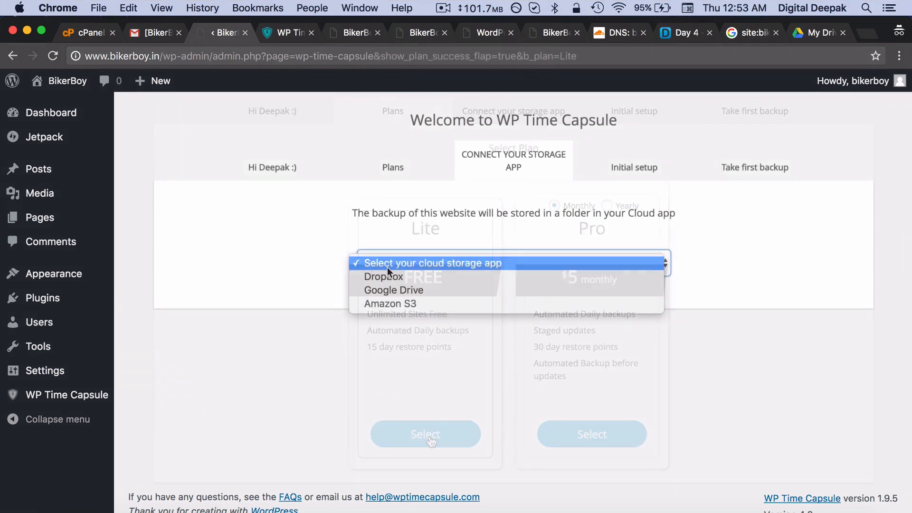
click(392, 290)
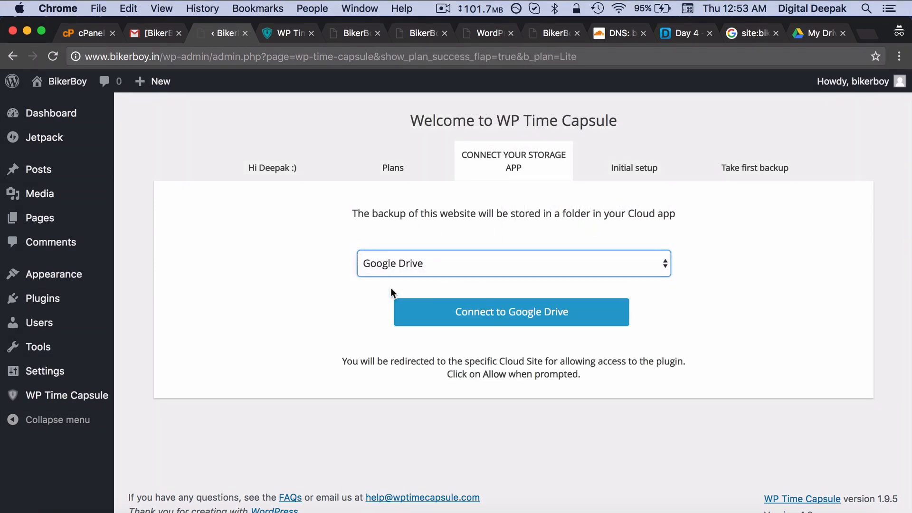
click(422, 308)
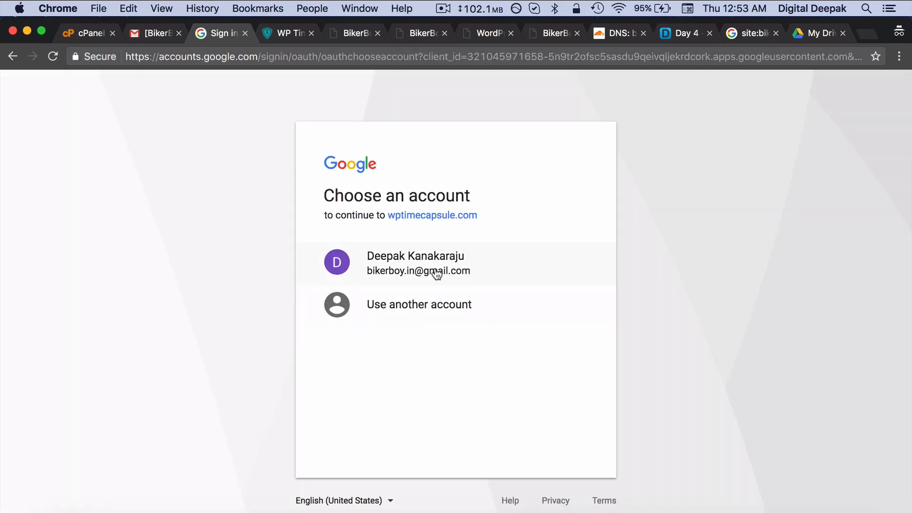
Pick the site's Google account and allow WP Time Capsule to manage Drive files
click(435, 270)
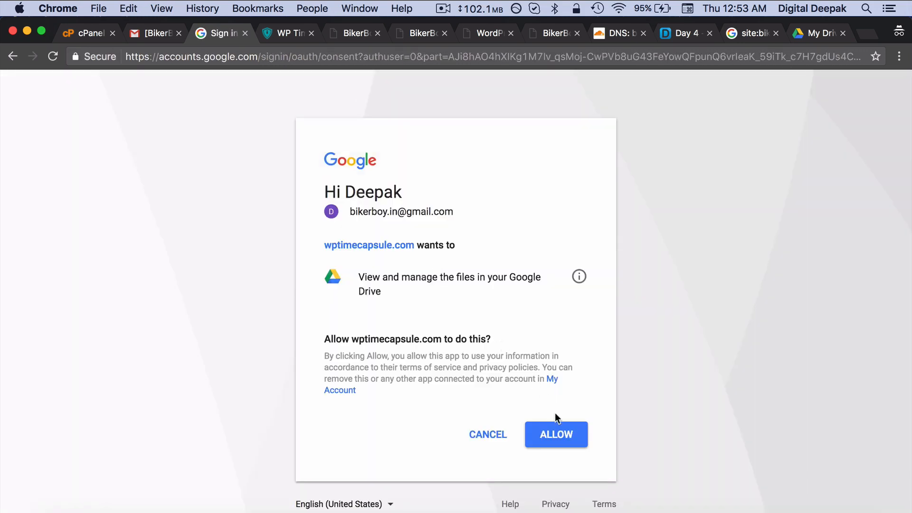
click(566, 435)
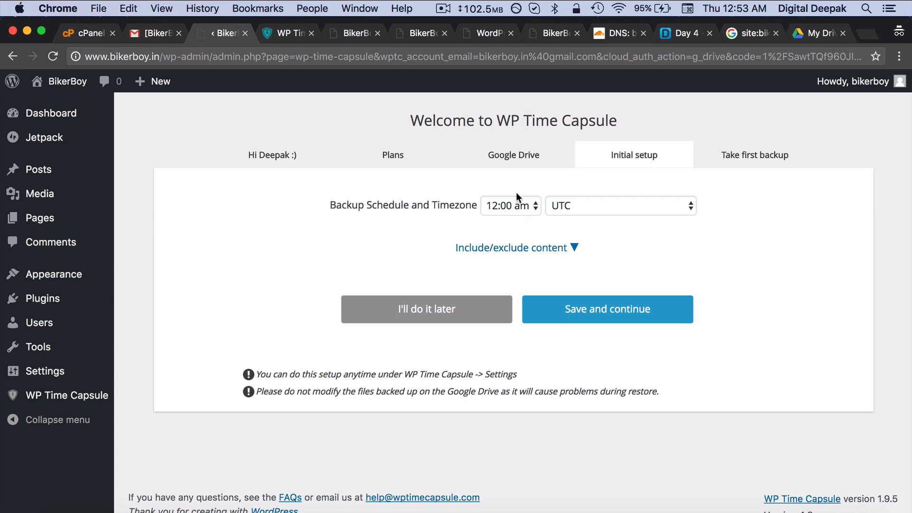
Schedule backups for 3:00 am Kolkata time and save to start the first backup
click(570, 206)
mouse_move(592, 7)
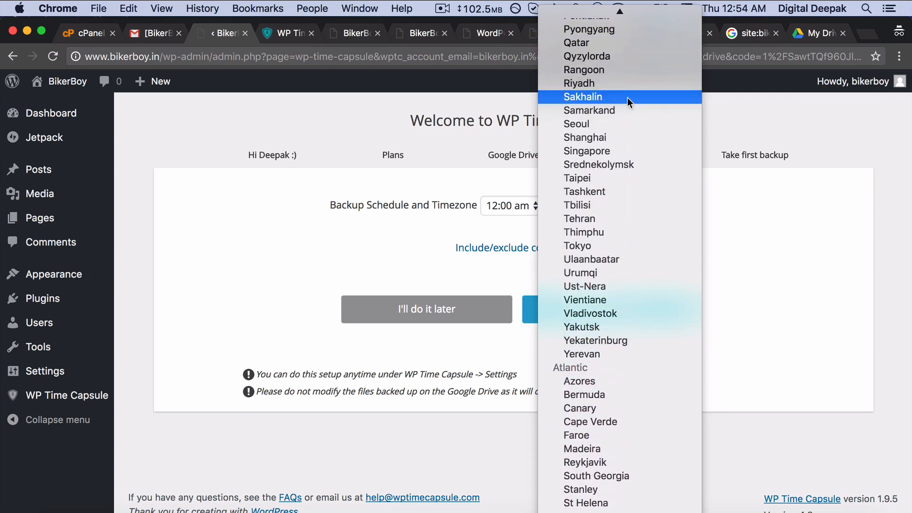
scroll(627, 98, up, 20)
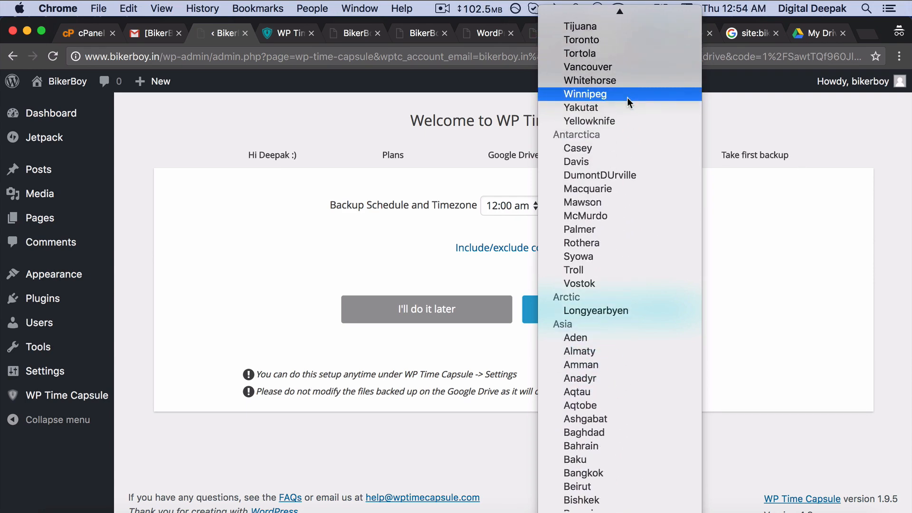
scroll(627, 98, down, 20)
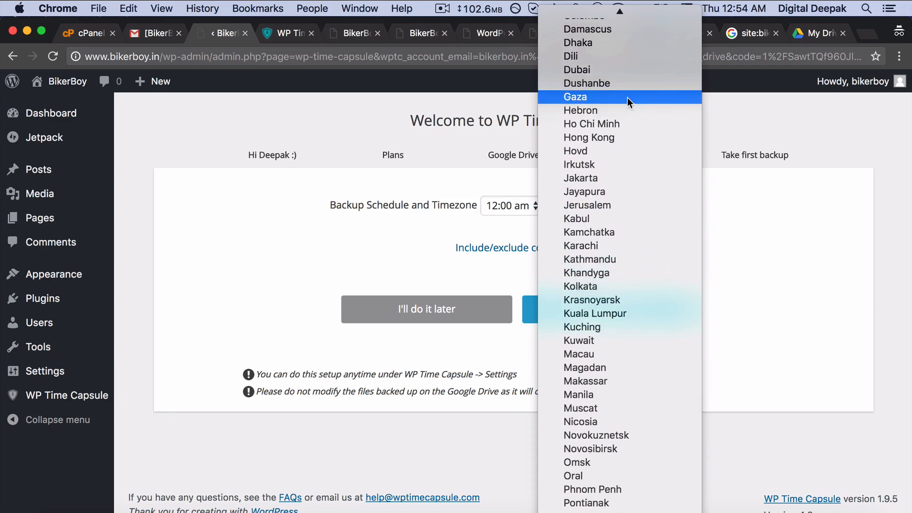
click(643, 288)
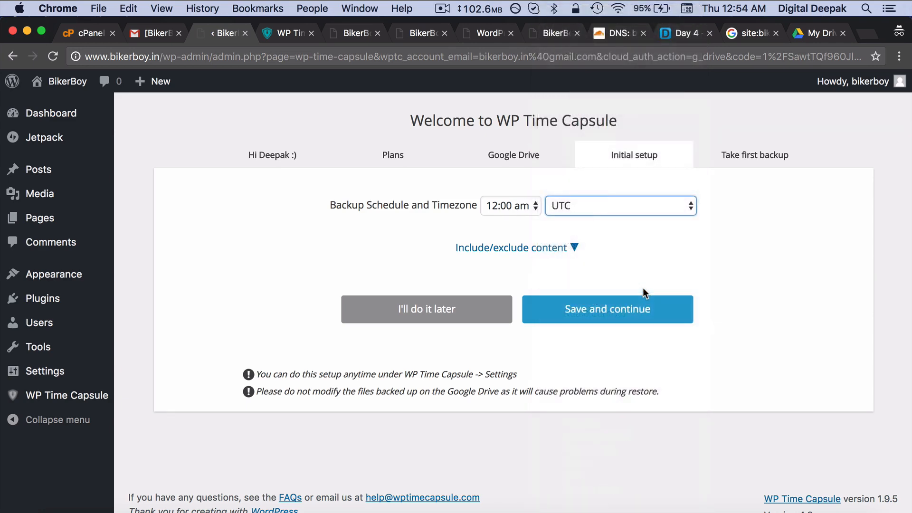
click(529, 213)
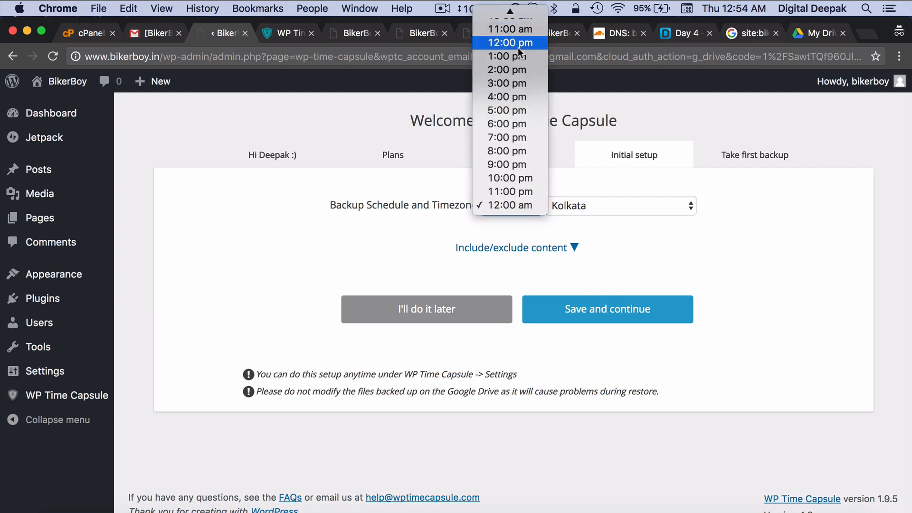
mouse_move(517, 14)
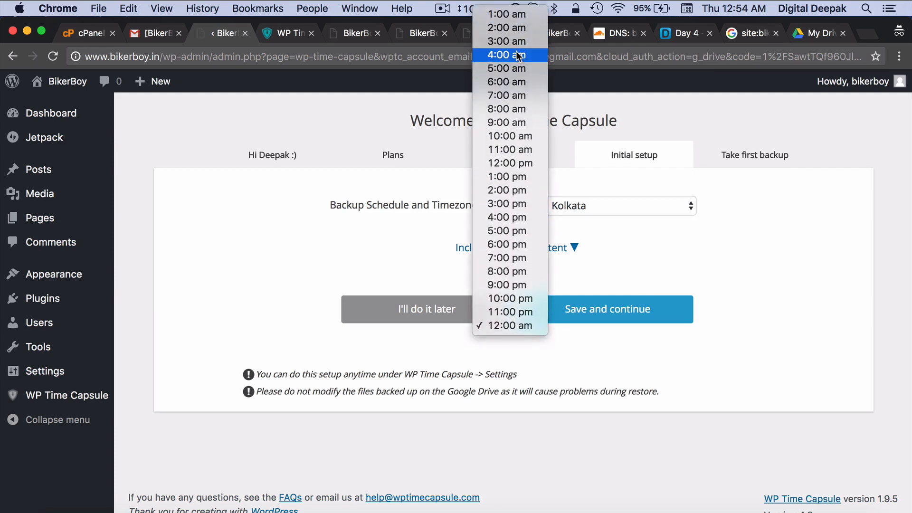
click(517, 42)
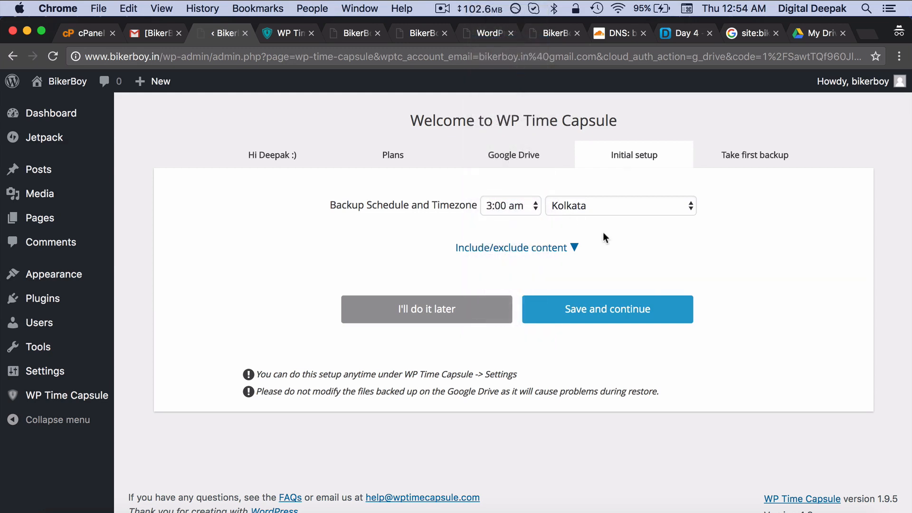
click(615, 310)
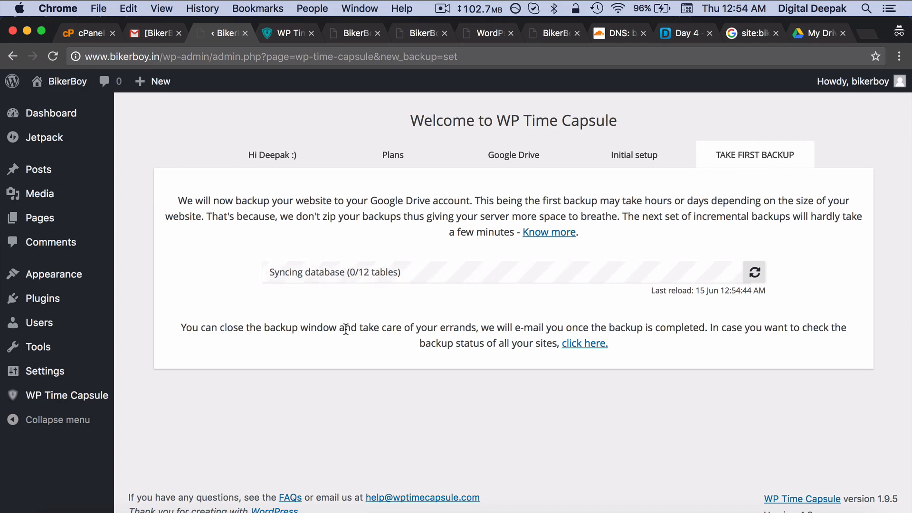
Tick 'Install WPTC' in Gmail Tasks and return to the backup page
click(149, 33)
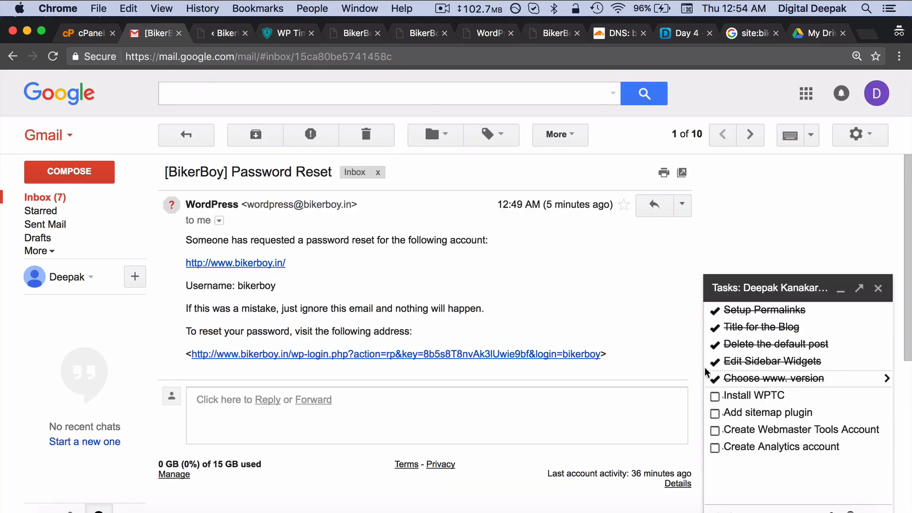
click(714, 396)
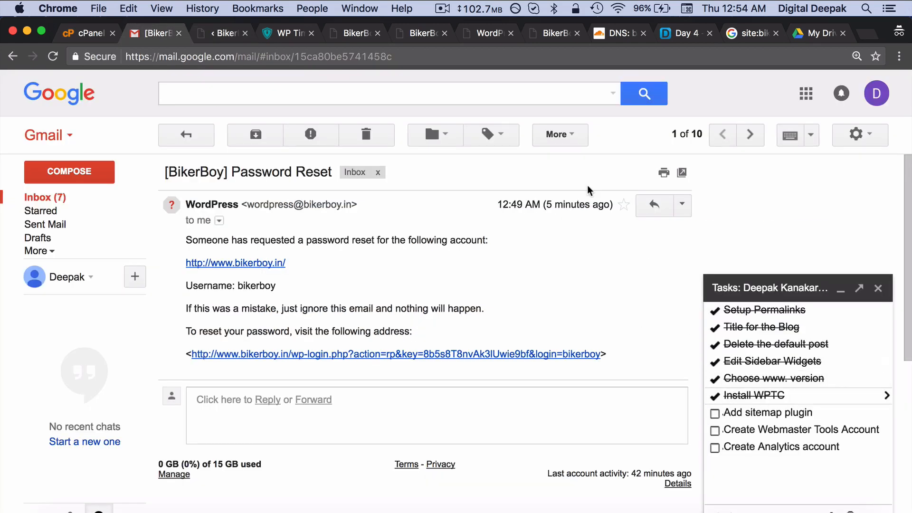
click(214, 29)
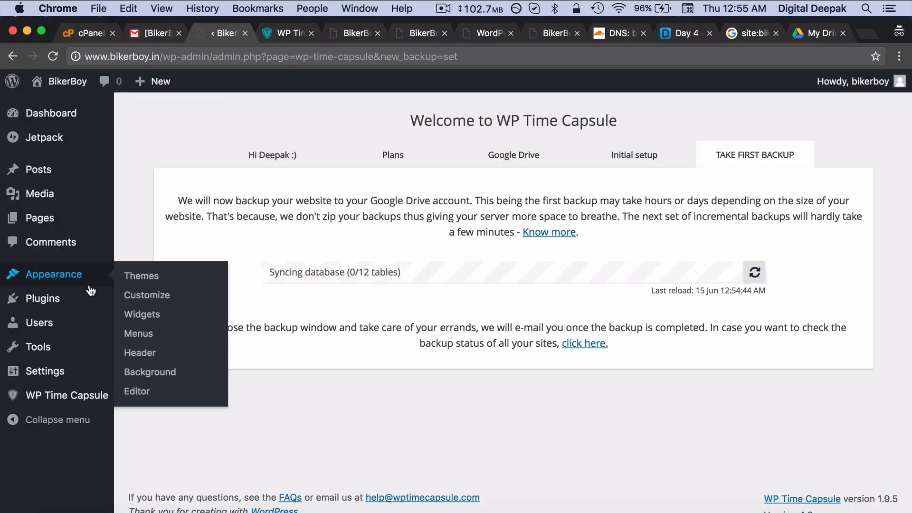
Install the Google XML Sitemaps plugin and open its XML-Sitemap settings page
mouse_move(94, 310)
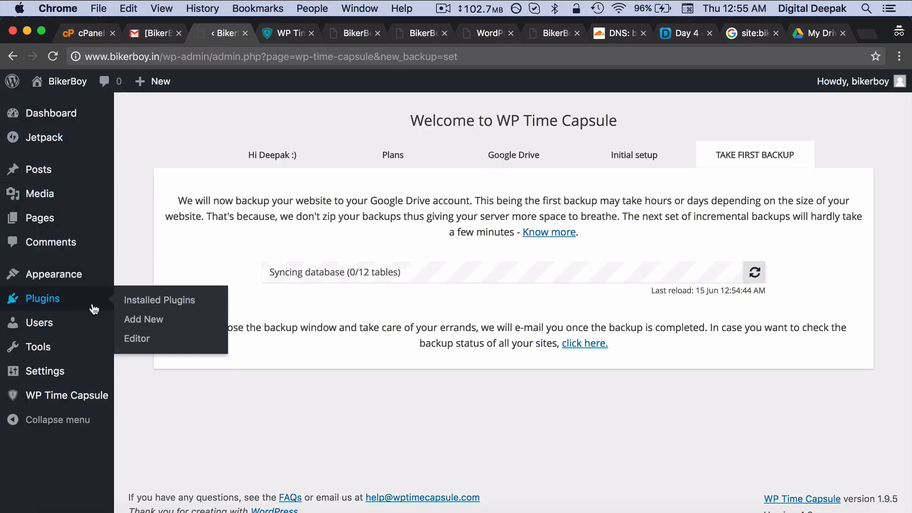
click(149, 328)
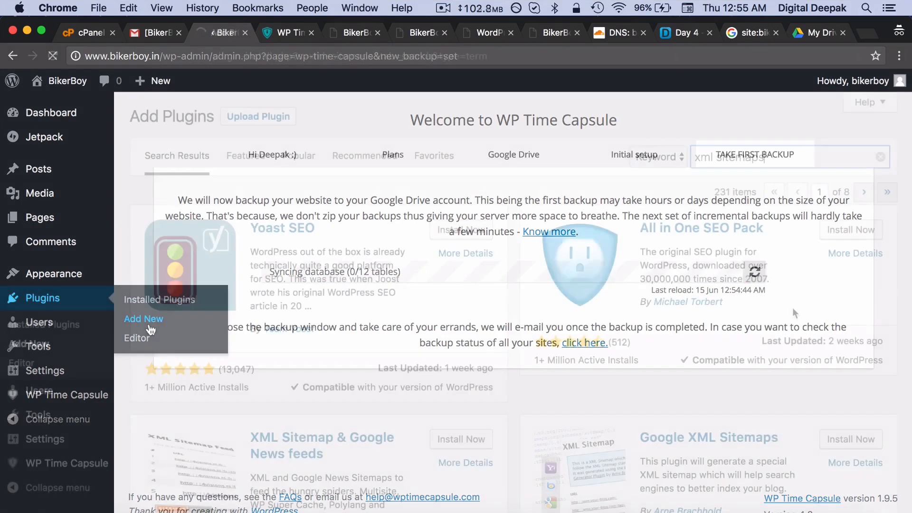
scroll(792, 307, down, 3)
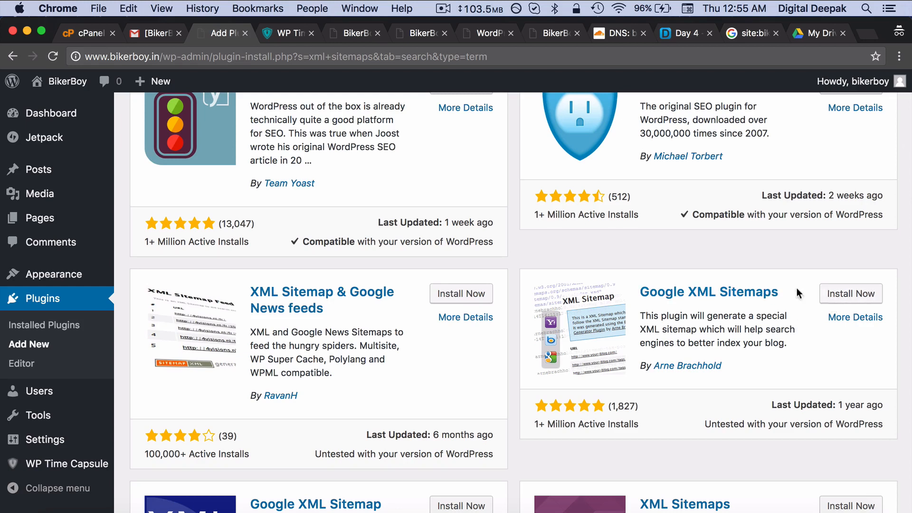
click(821, 292)
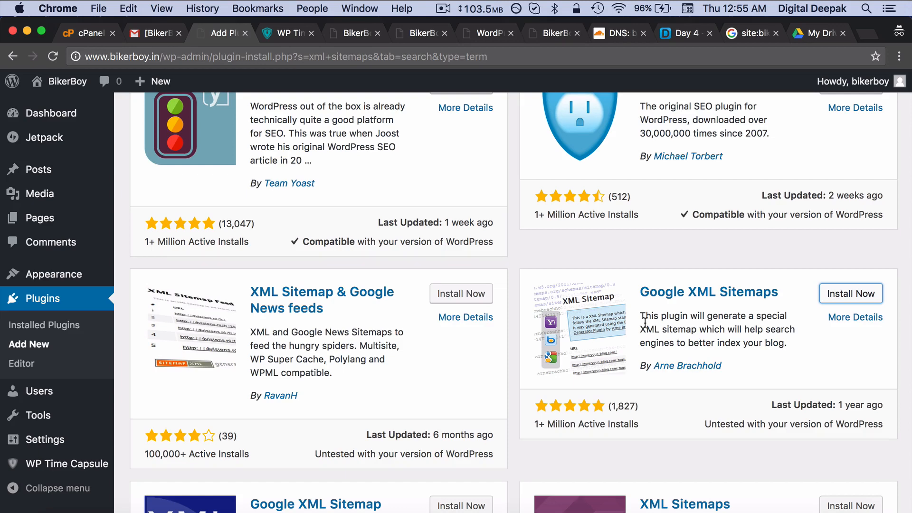
scroll(454, 221, up, 3)
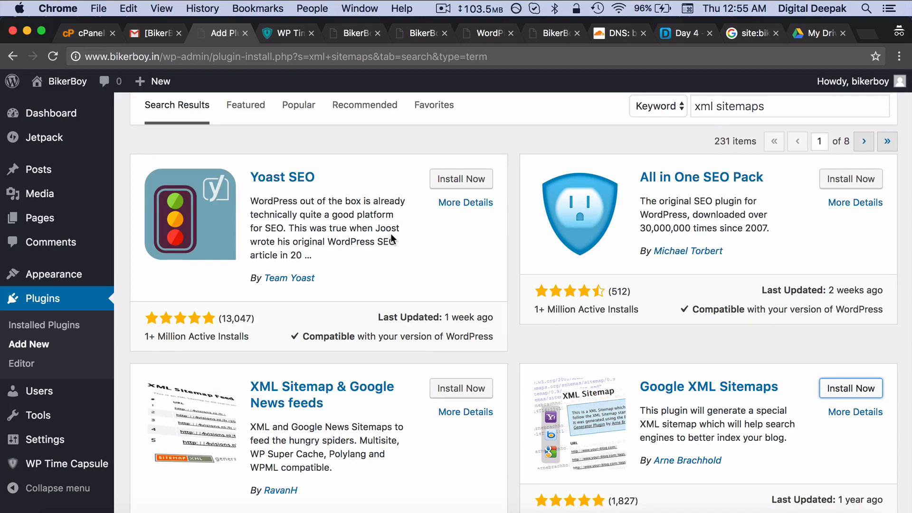
scroll(391, 232, down, 2)
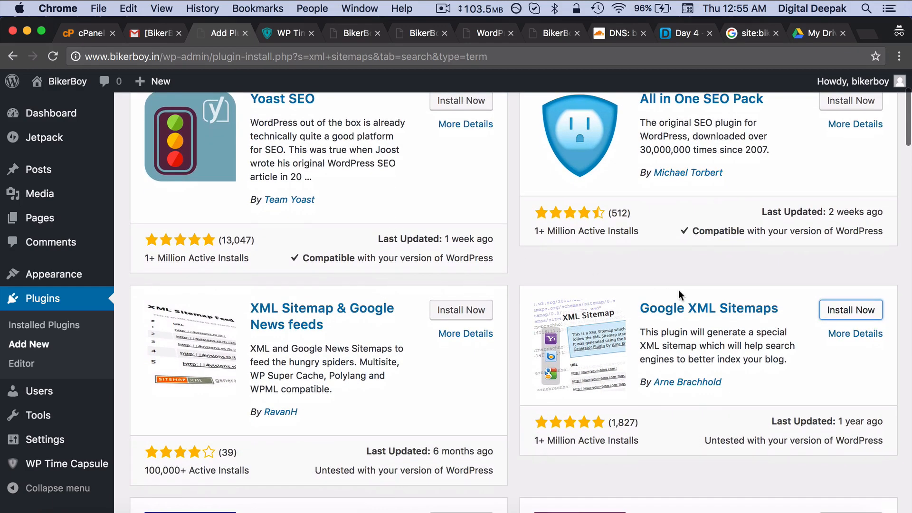
click(871, 311)
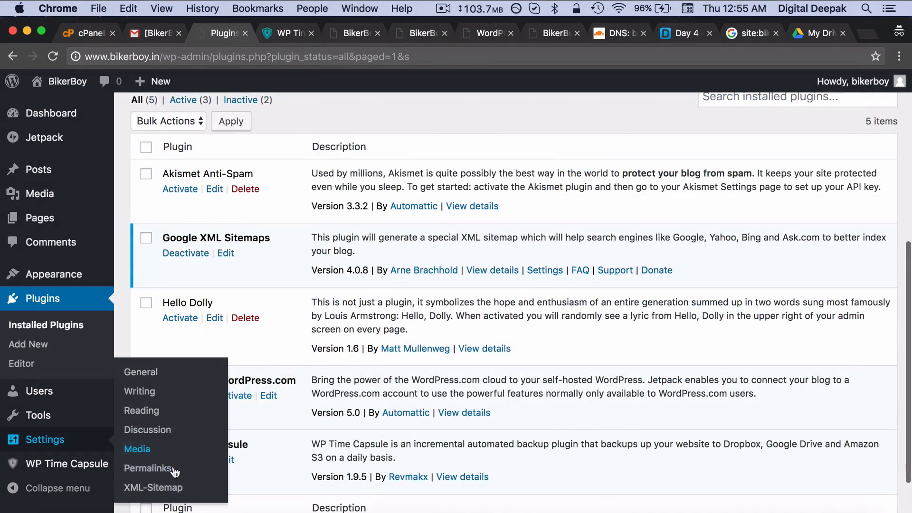
click(177, 485)
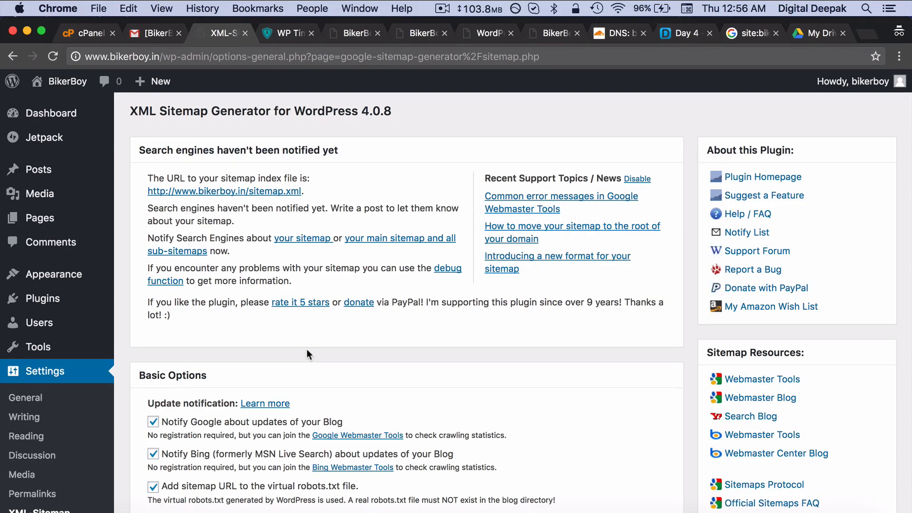
scroll(307, 348, down, 1)
right_click(272, 171)
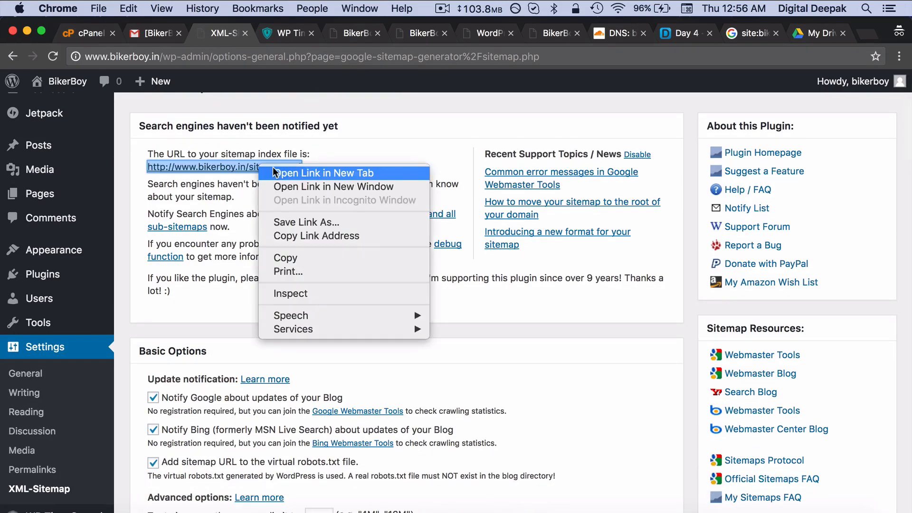
click(274, 172)
click(317, 37)
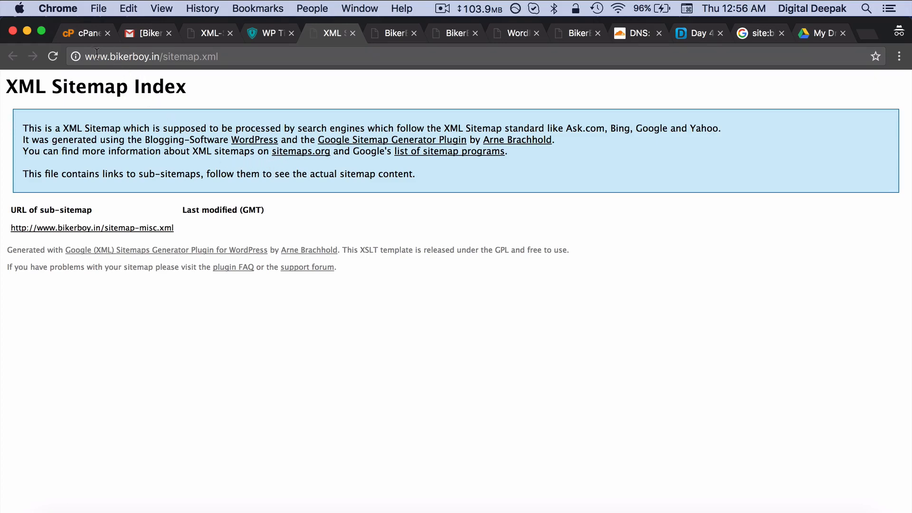
click(221, 57)
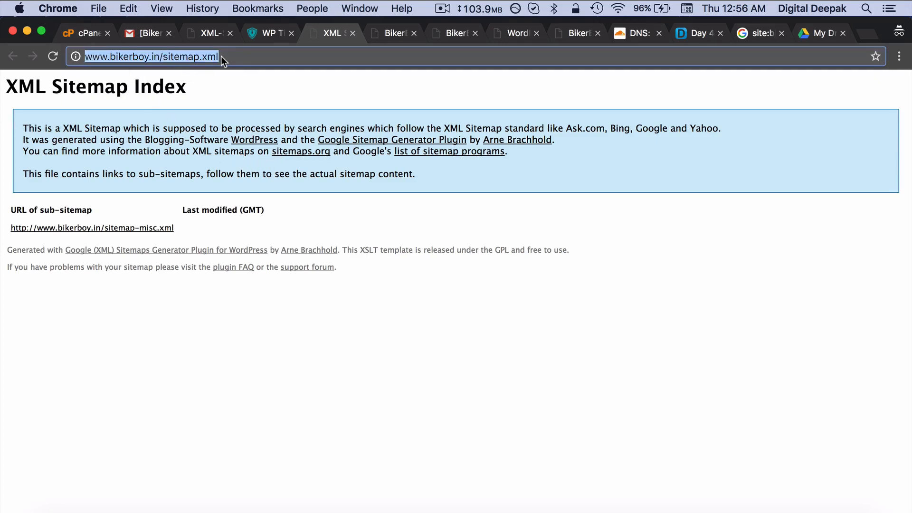
click(221, 56)
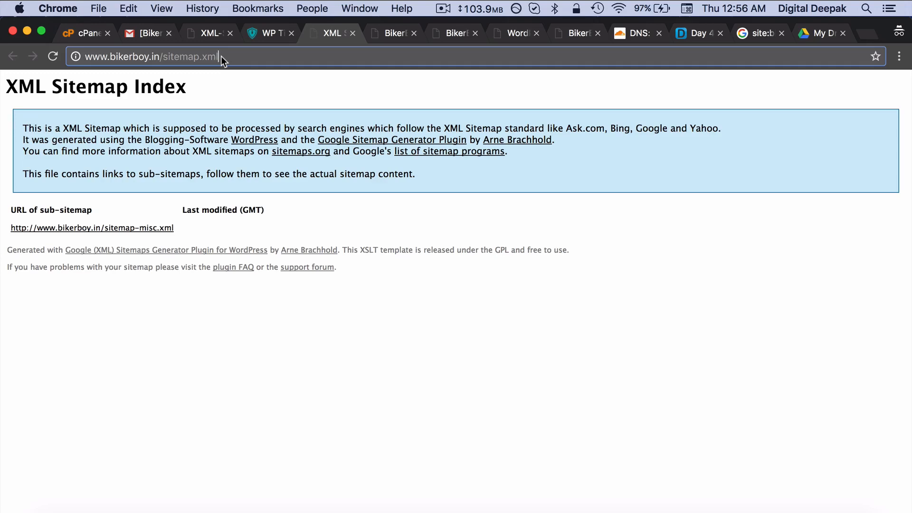
click(138, 29)
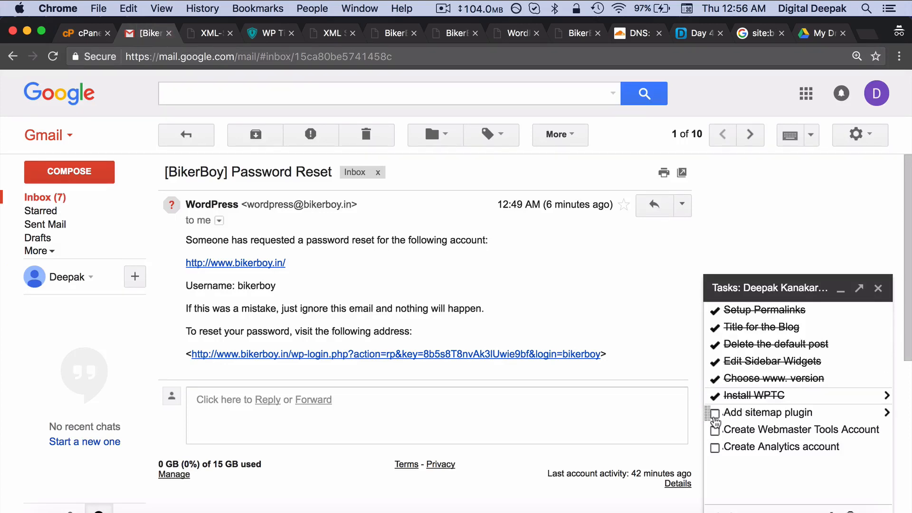
Tick off the 'Add sitemap plugin' task in Google Tasks
click(715, 413)
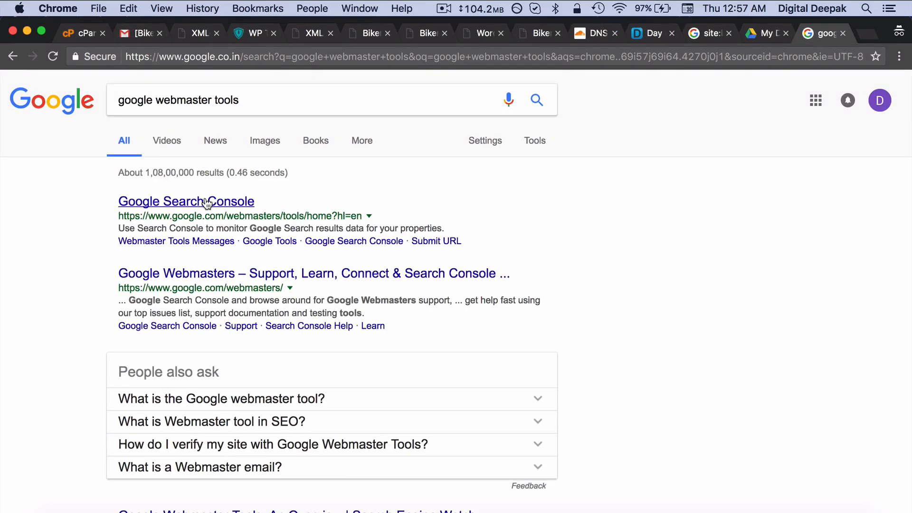
Open the Google Search Console result and sign in with the account password
click(207, 203)
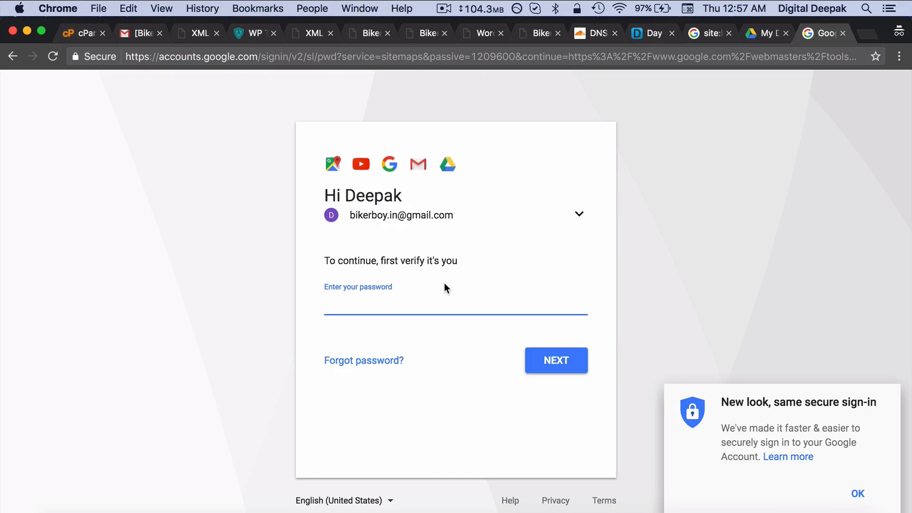
text(********)
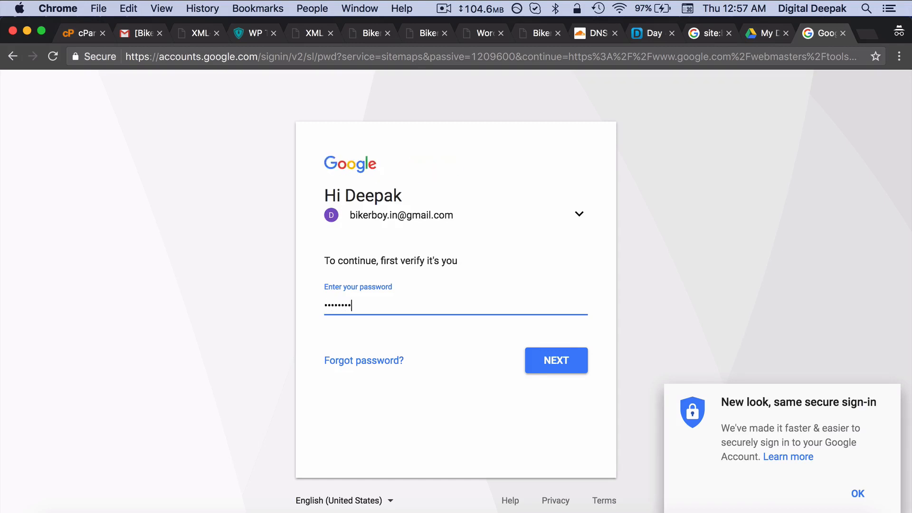
key(Return)
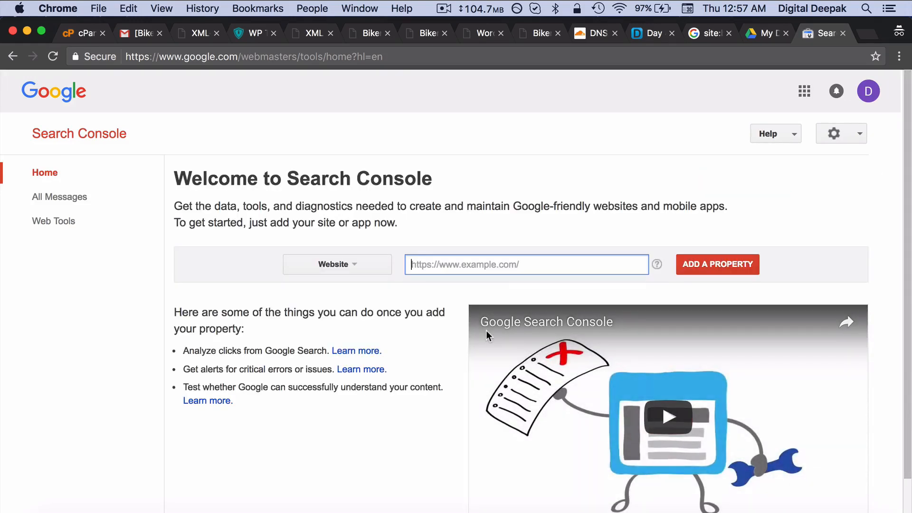
text(ww)
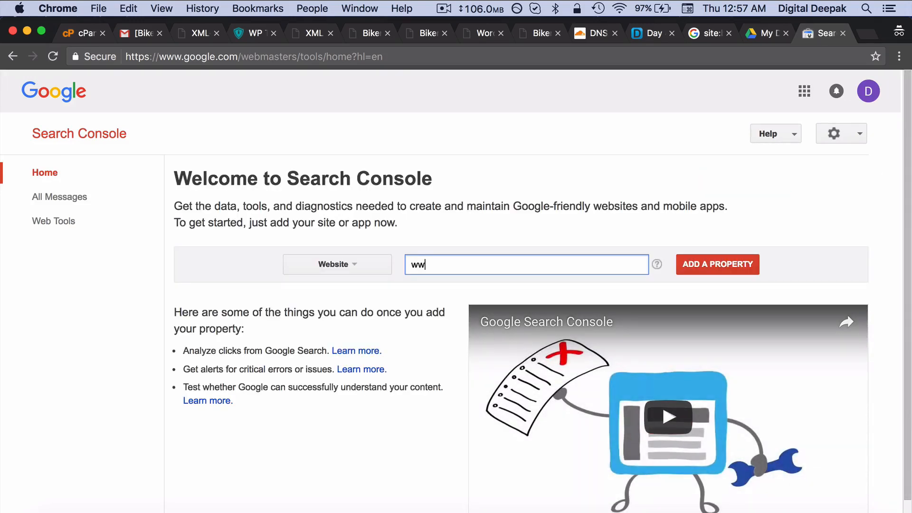
text(w.bikerboy.in)
click(709, 267)
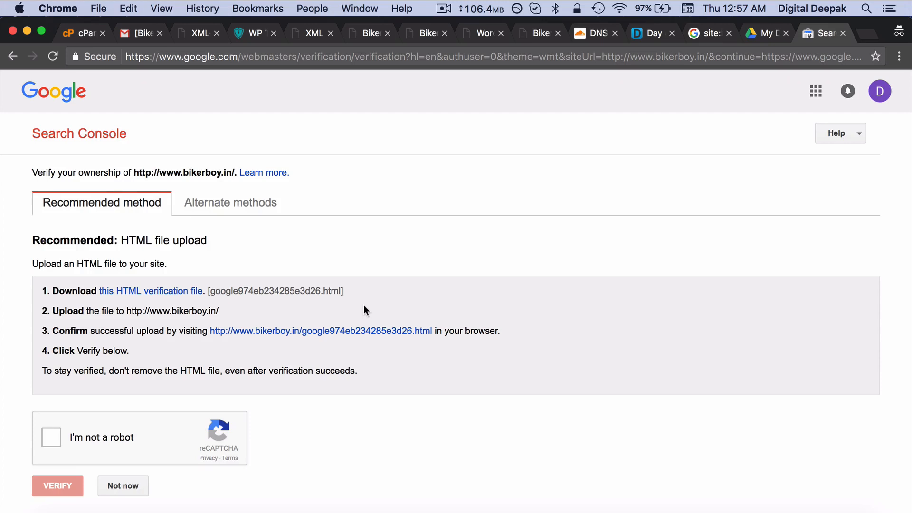
scroll(364, 310, down, 1)
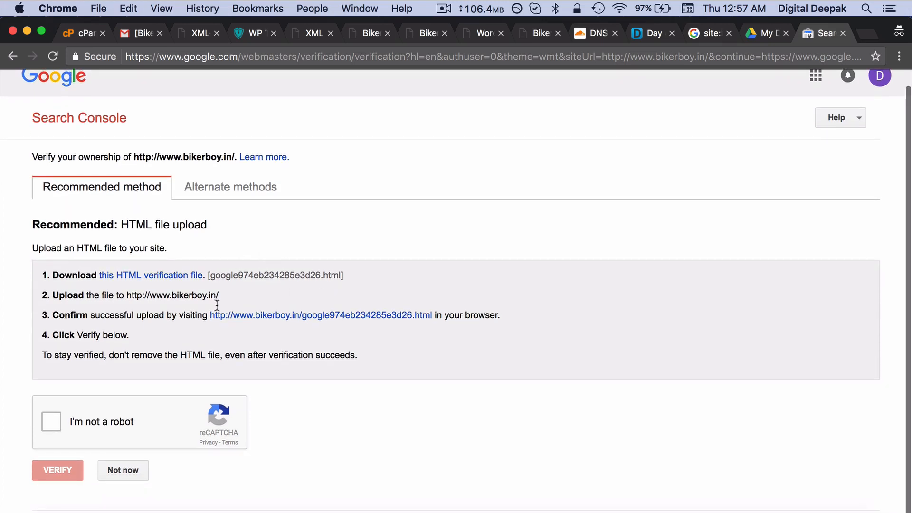
click(242, 196)
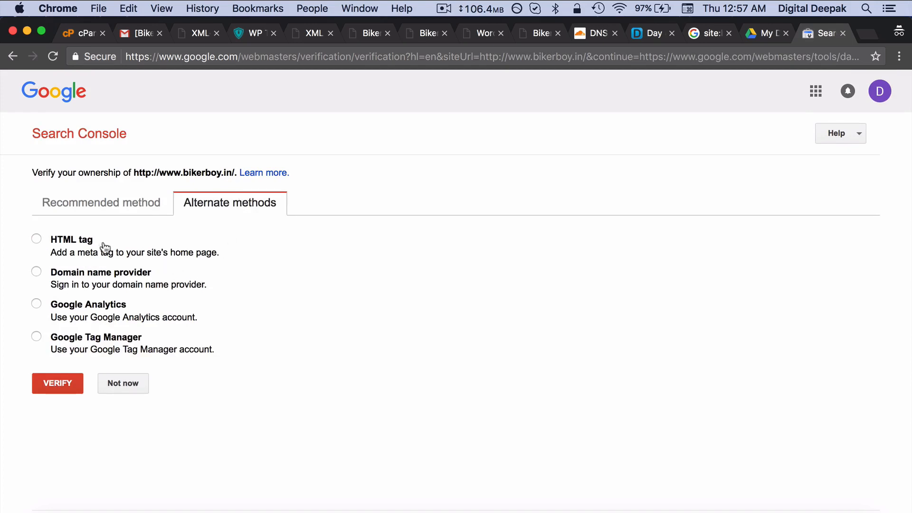
click(78, 242)
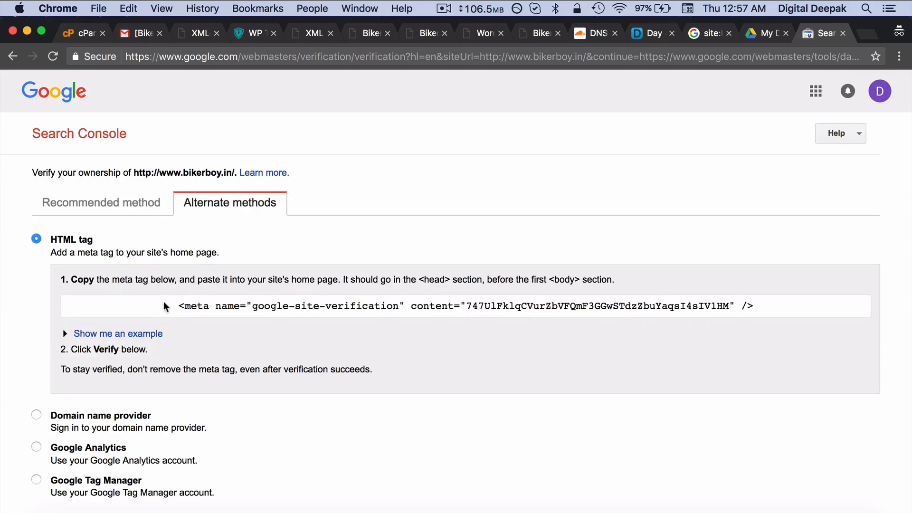
drag(163, 301, 786, 320)
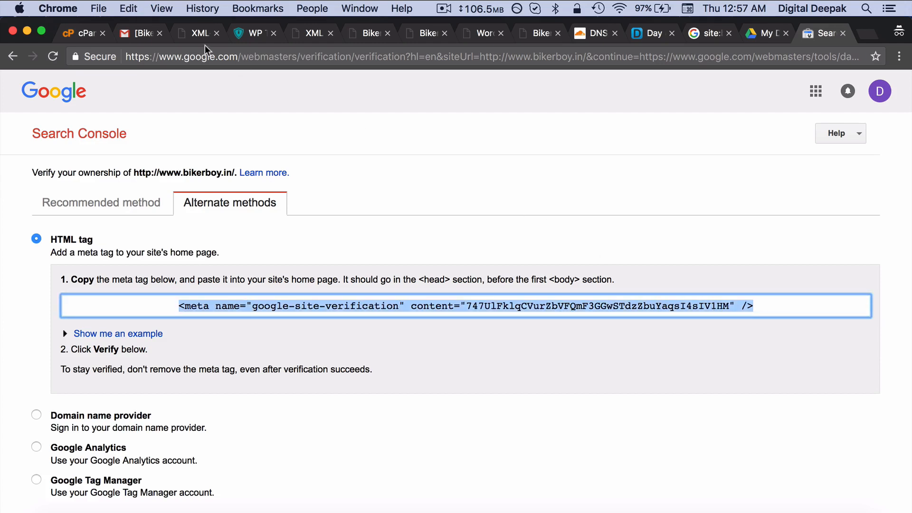
Close the extra BikerBoy site tab and return to the WordPress admin tab
click(363, 41)
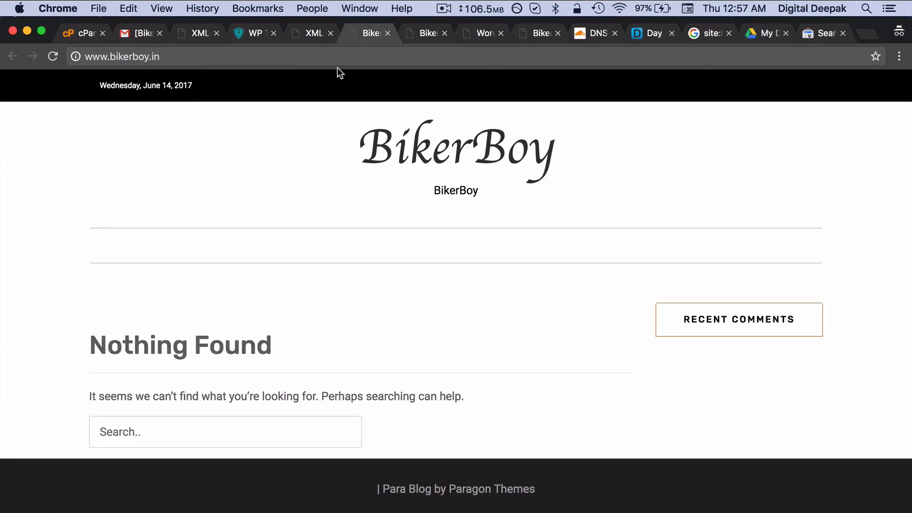
click(388, 33)
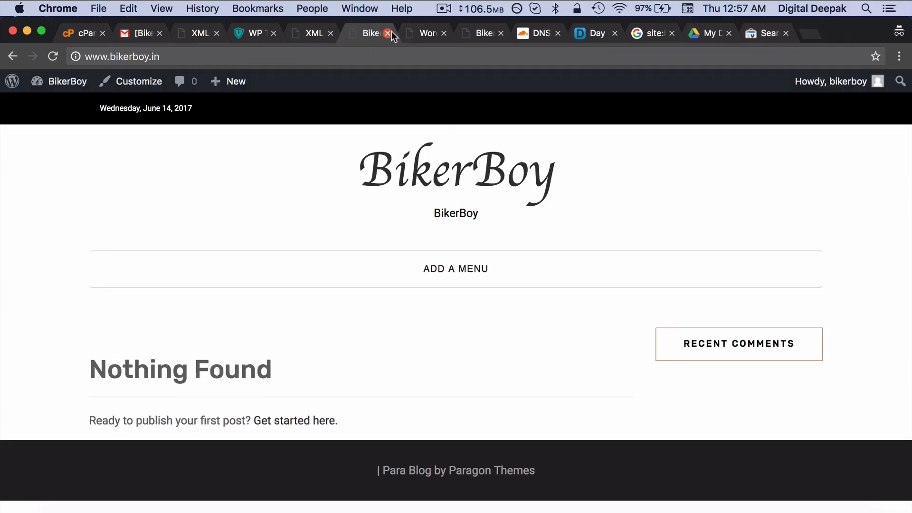
click(309, 31)
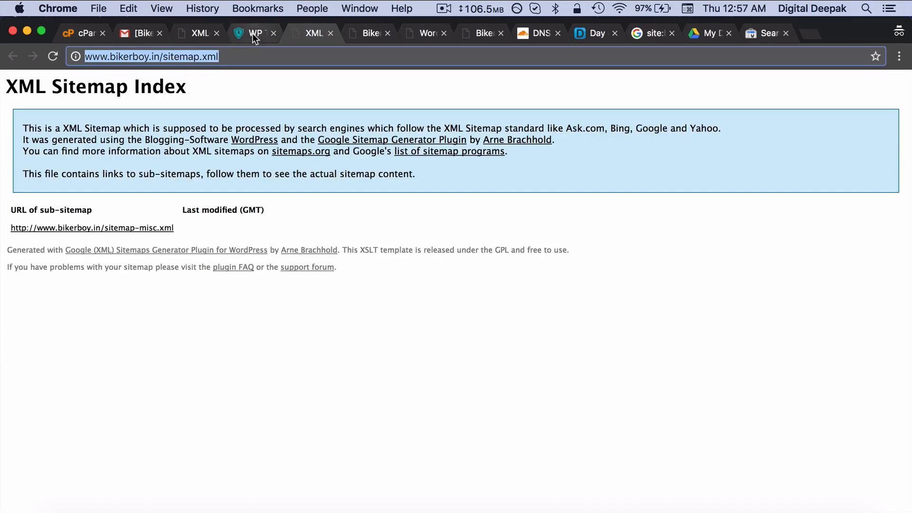
click(253, 33)
click(192, 28)
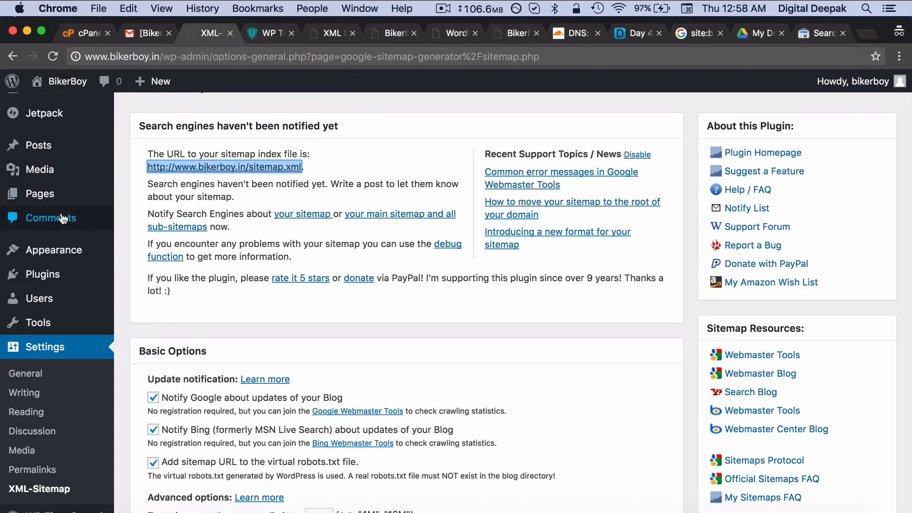
scroll(10, 217, up, 1)
mouse_move(66, 280)
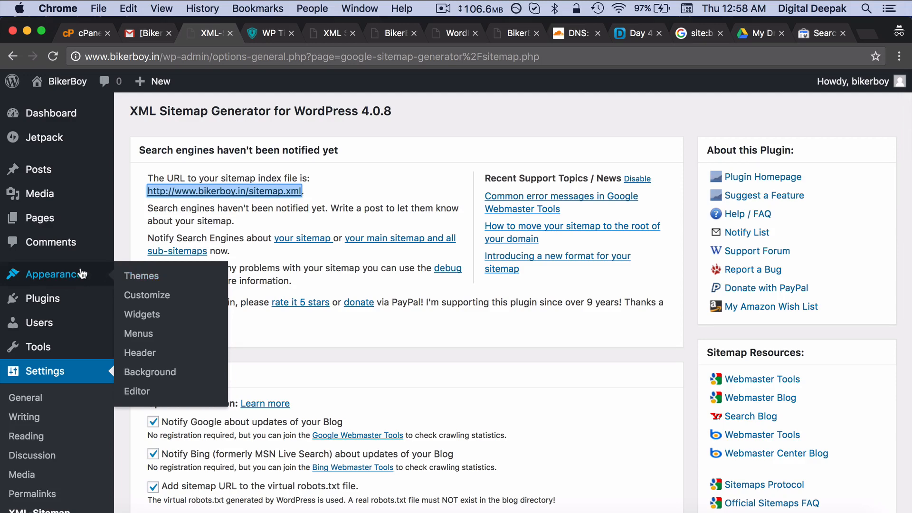
scroll(81, 274, down, 3)
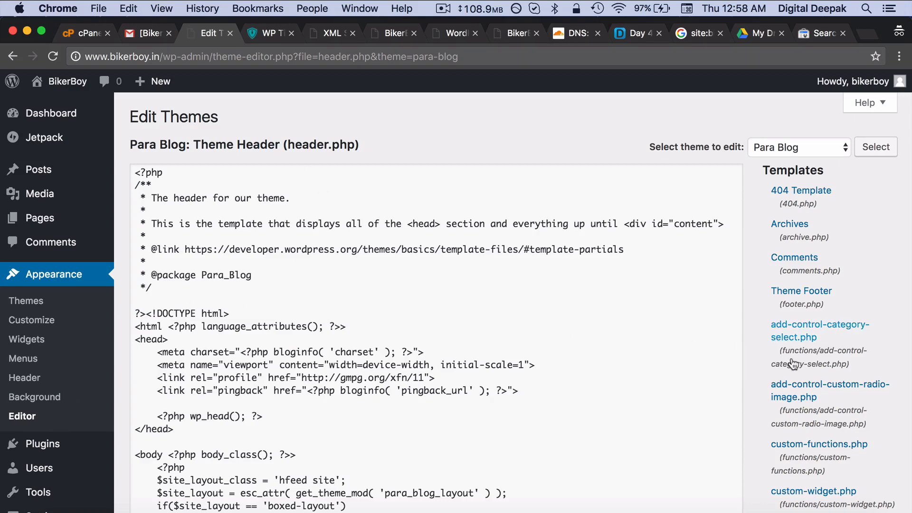
Paste the google-site-verification meta tag after the viewport line in header.php and save
click(547, 364)
key(Return)
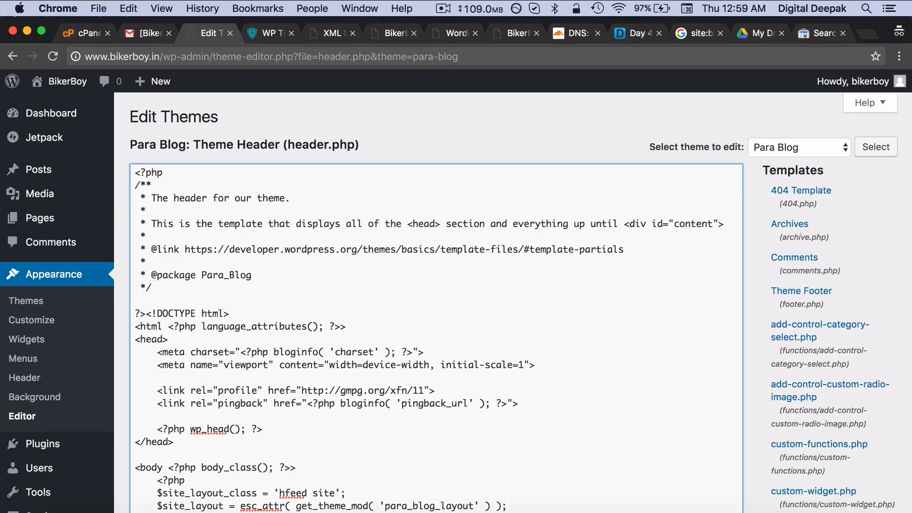
key(Tab)
text(<meta name="google-site-verification" content="747UlFklaCVurZbVFQmF3GGwSTdzZbuYaqsI4sIV1HM" />)
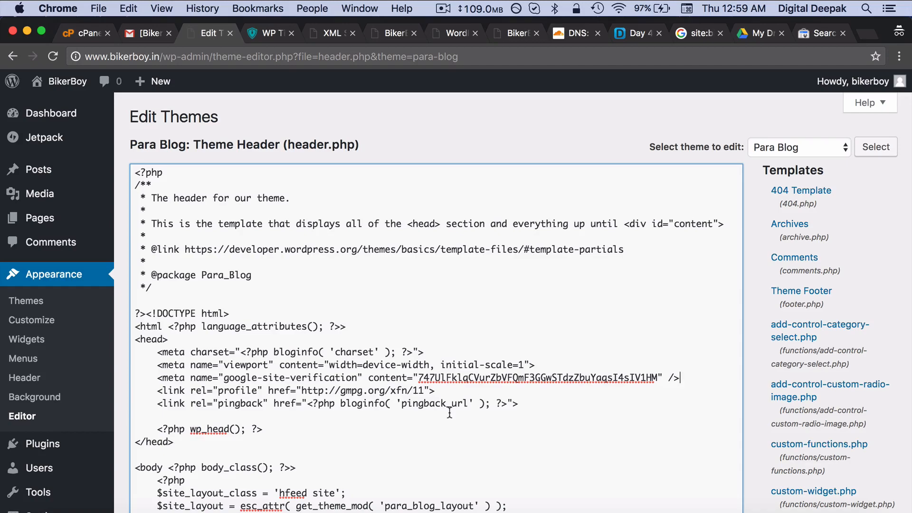
scroll(448, 408, down, 6)
scroll(447, 403, down, 10)
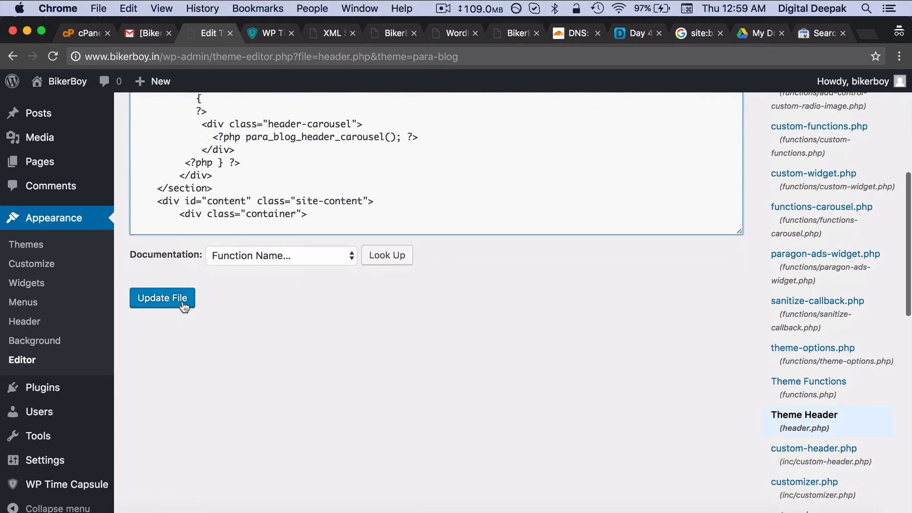
click(183, 300)
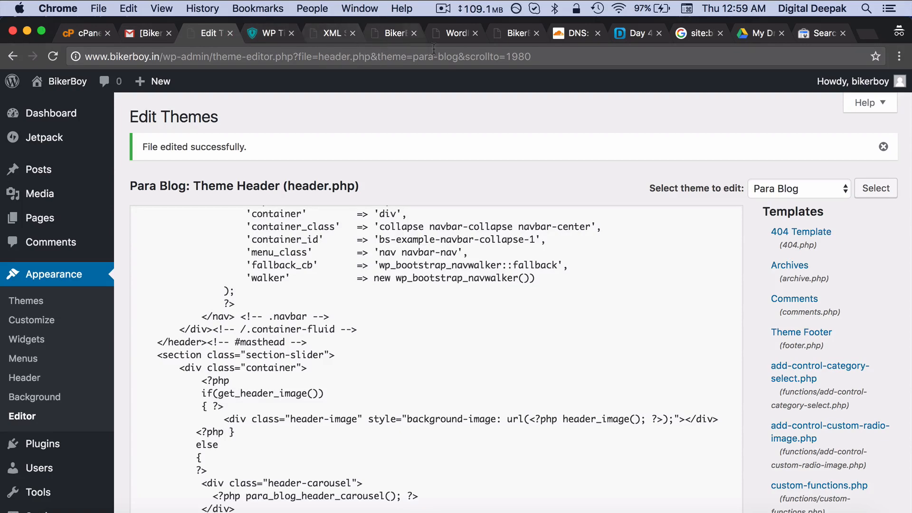
click(819, 33)
click(355, 243)
scroll(356, 240, down, 2)
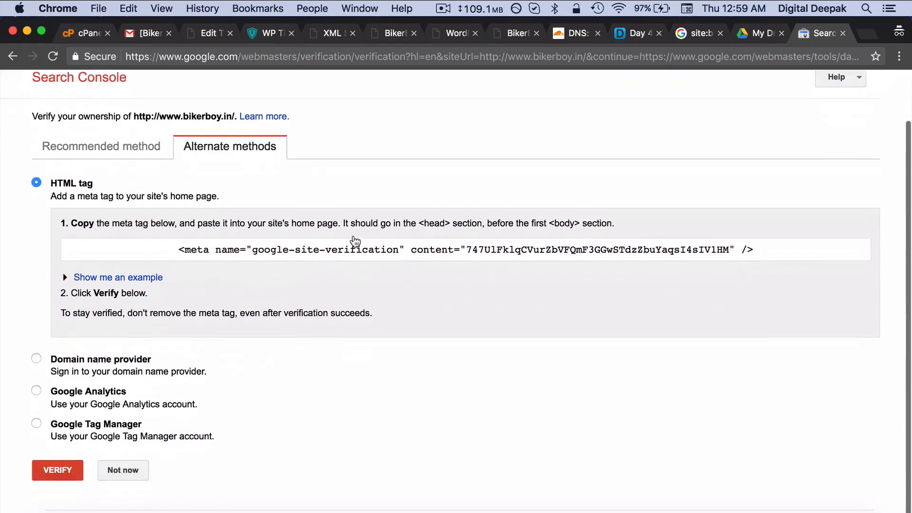
click(69, 469)
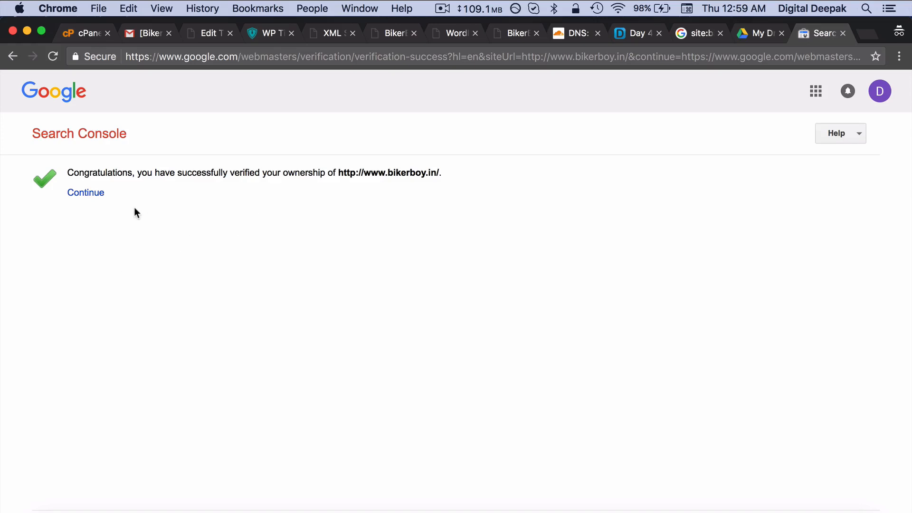
click(85, 192)
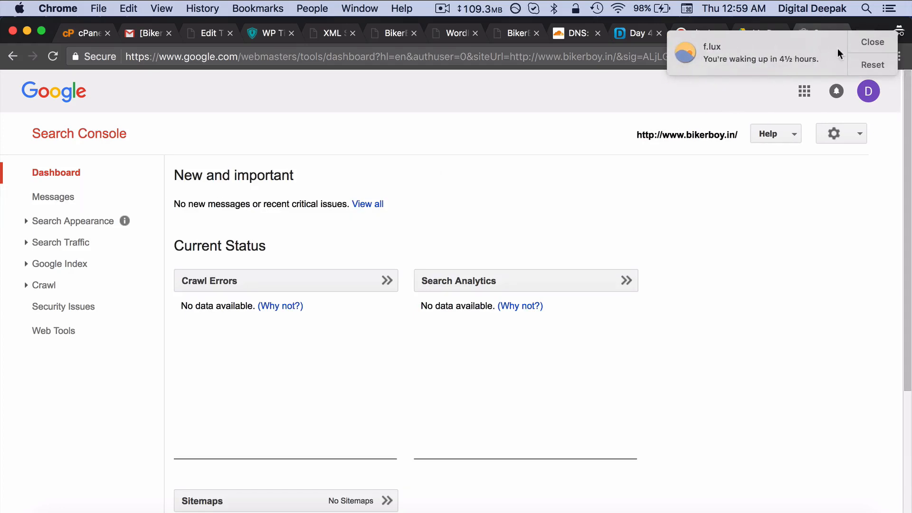
click(868, 36)
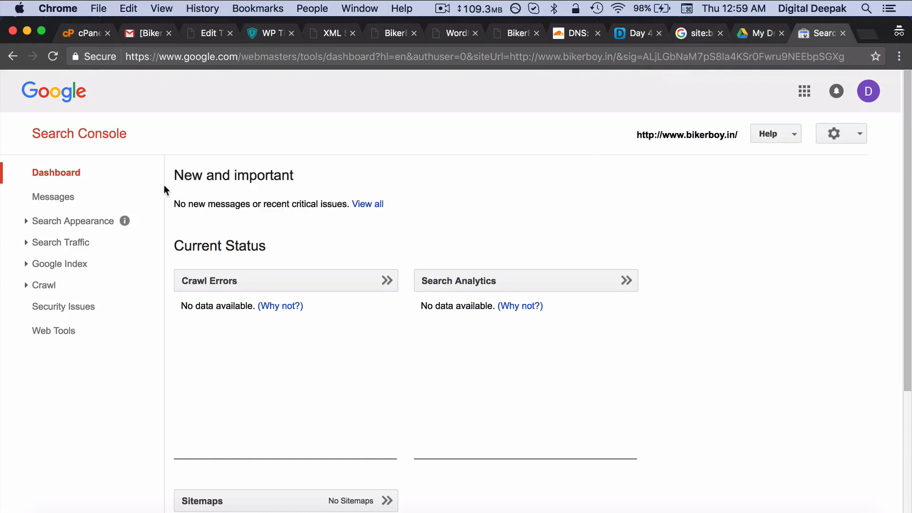
click(79, 135)
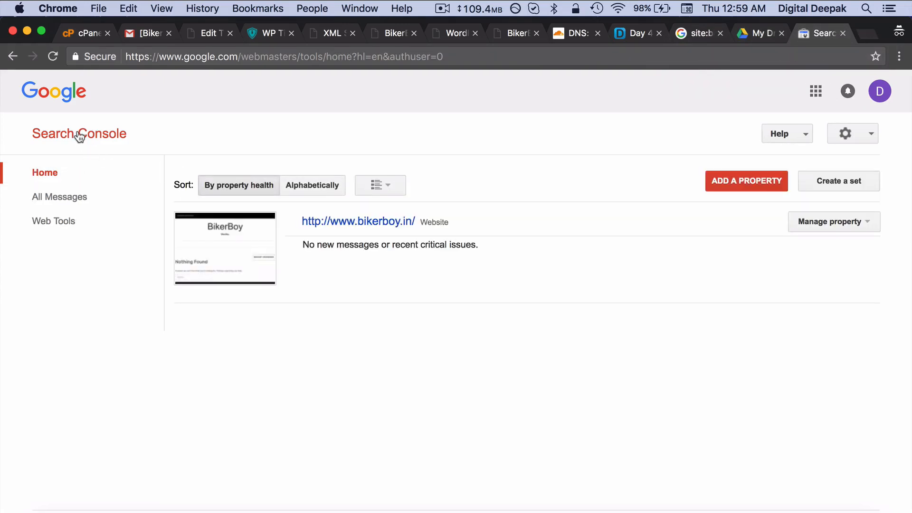
click(307, 221)
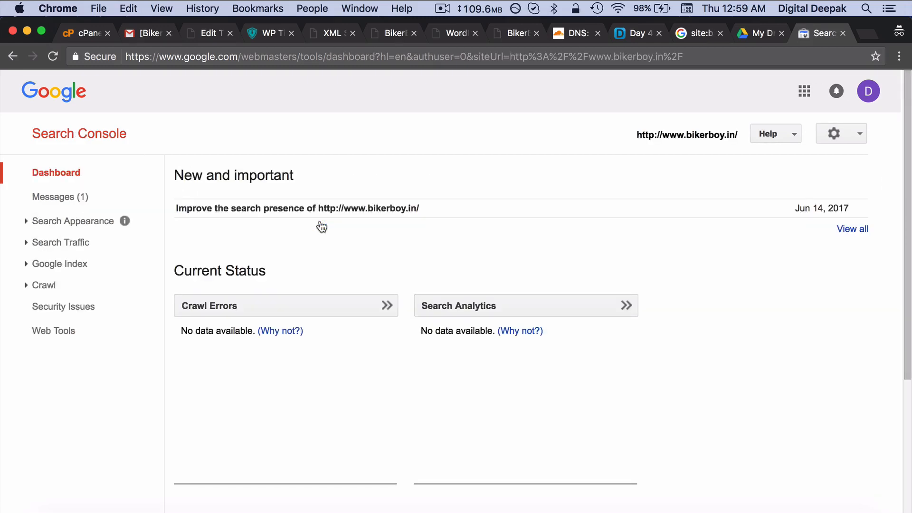
scroll(321, 226, down, 1)
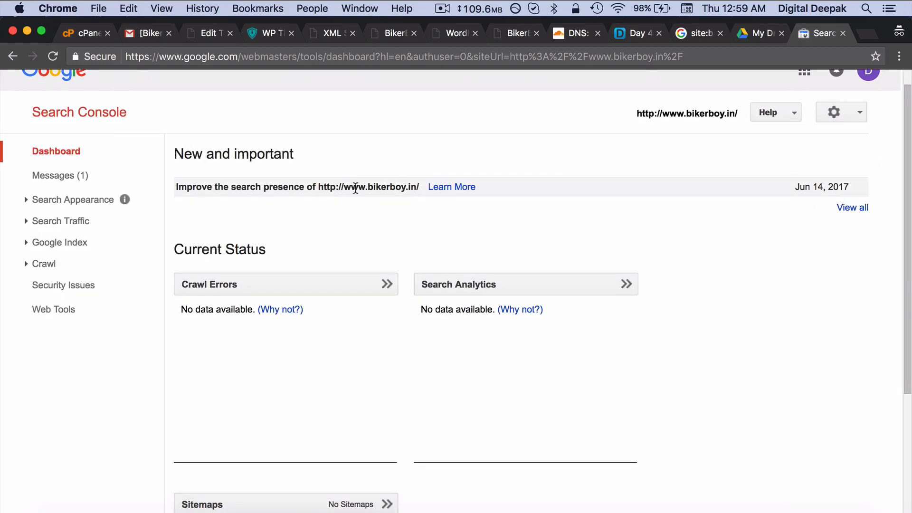
click(450, 186)
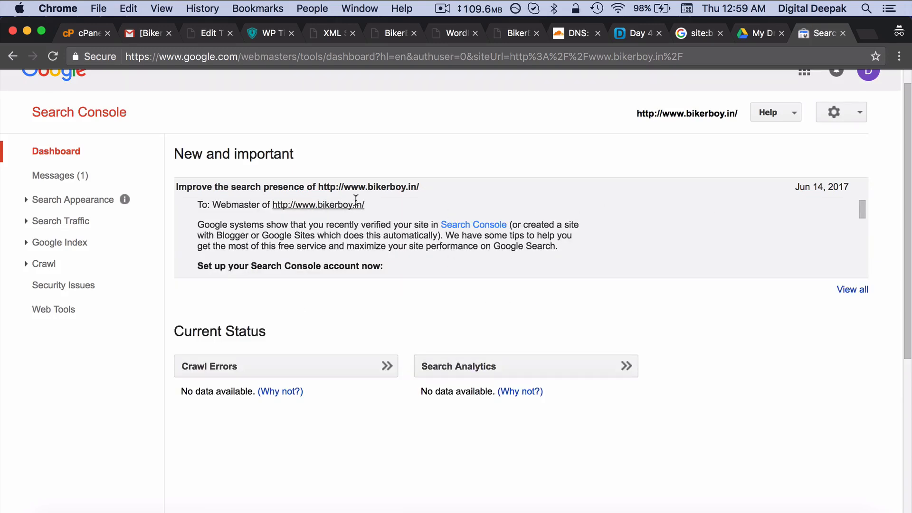
click(108, 180)
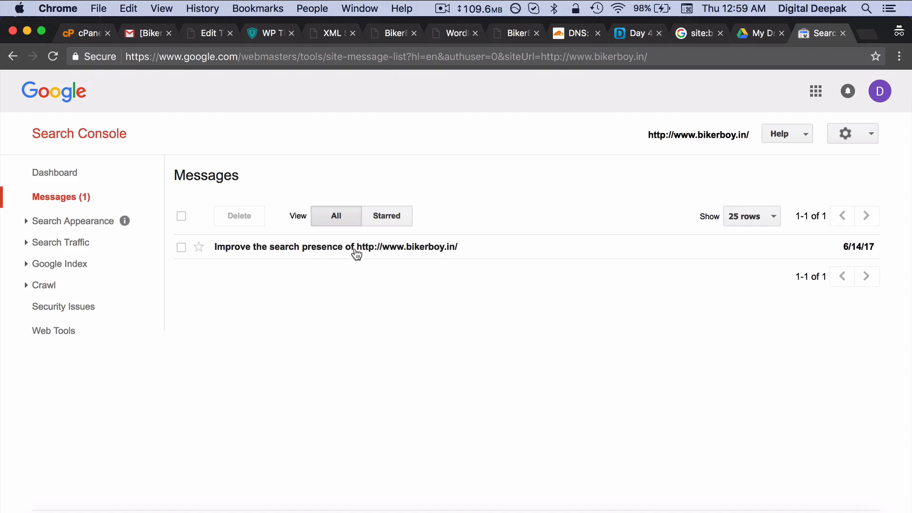
click(353, 249)
scroll(378, 343, down, 5)
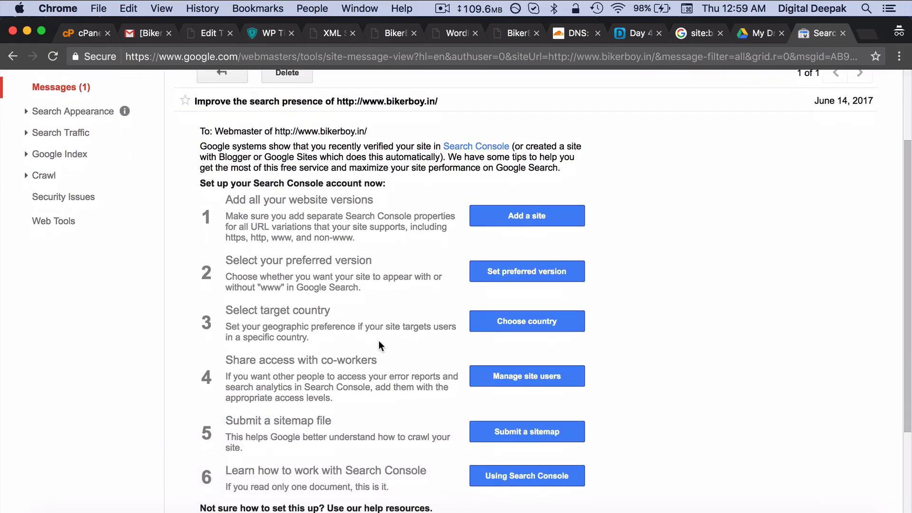
scroll(379, 335, down, 1)
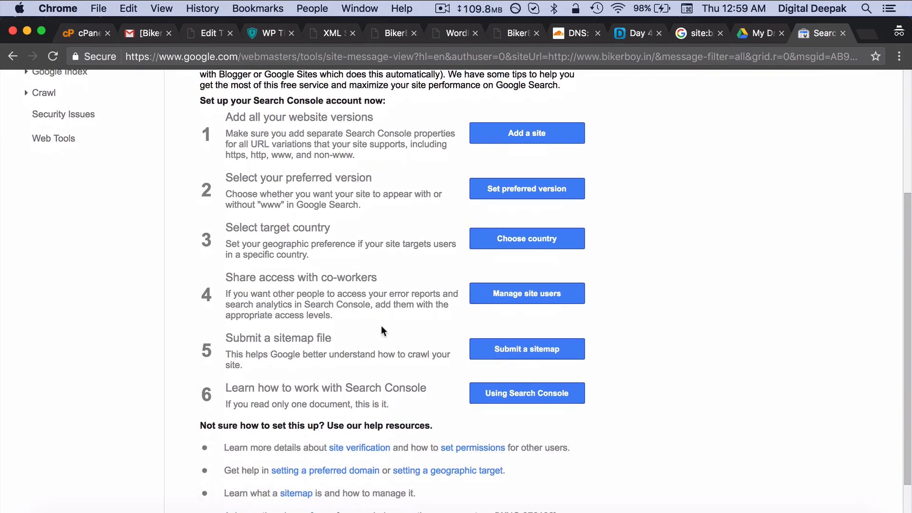
click(508, 138)
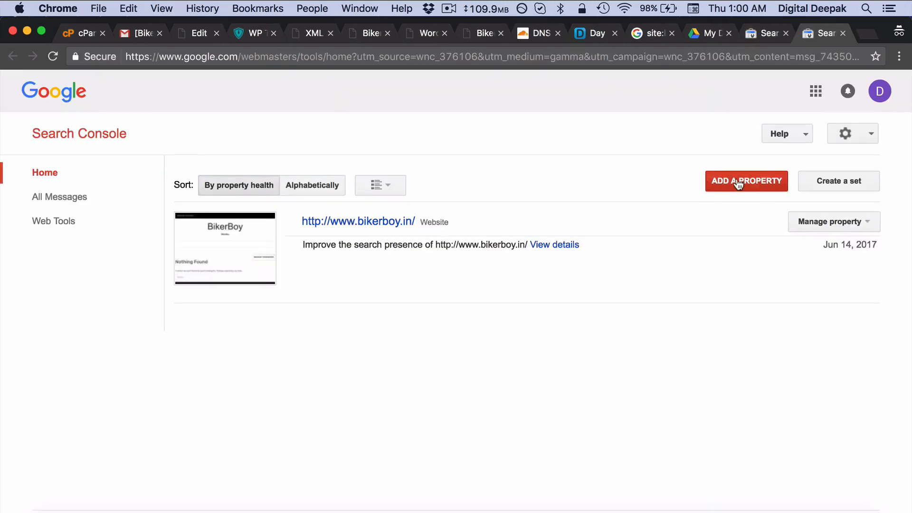
click(729, 180)
text(bikerboy.in)
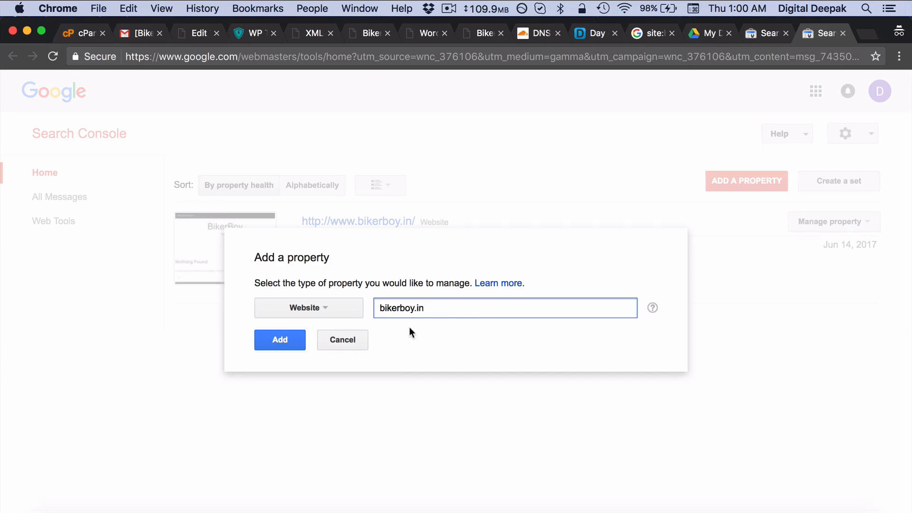
click(294, 347)
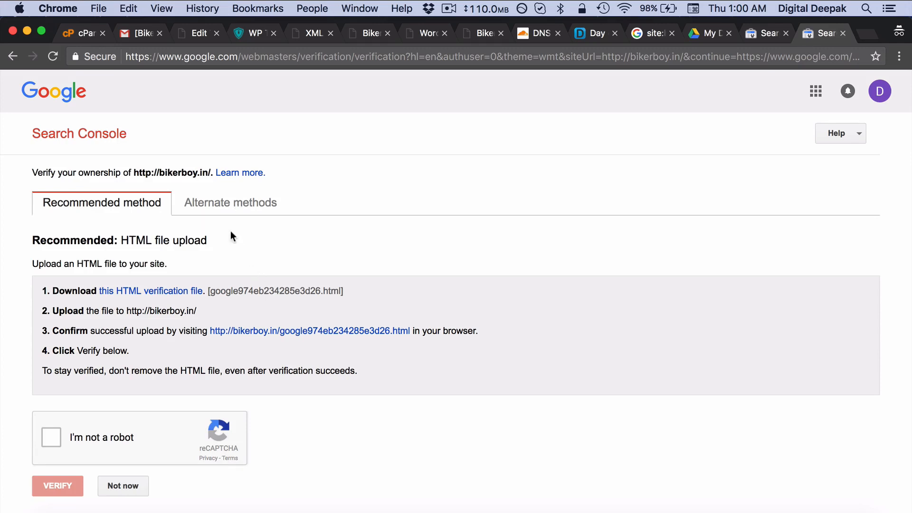
click(97, 431)
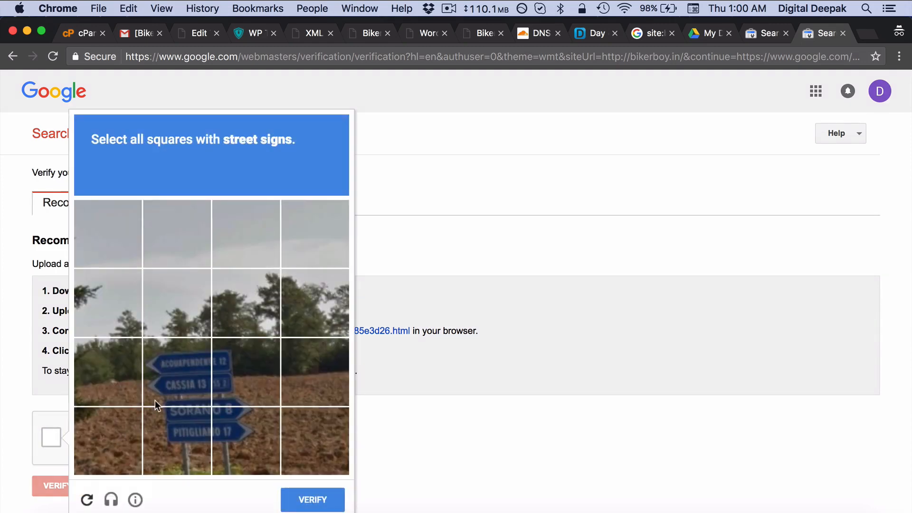
click(175, 381)
click(248, 379)
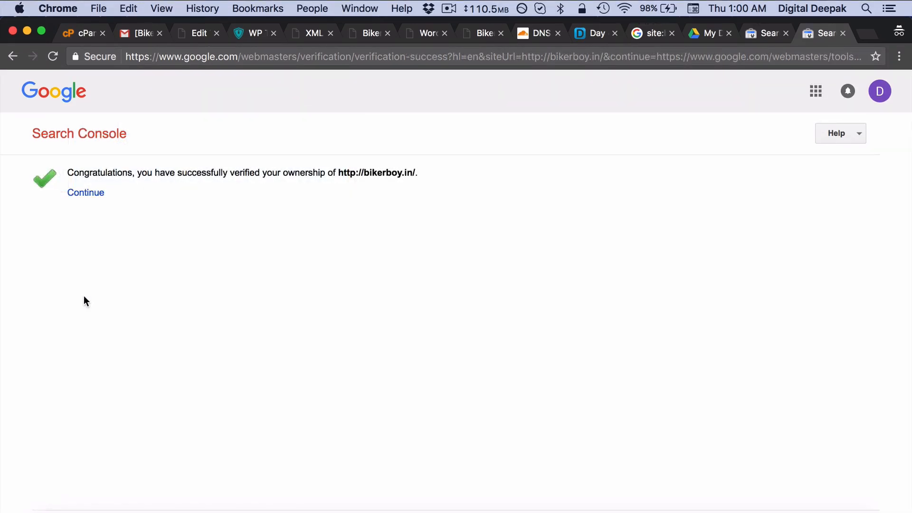
click(84, 195)
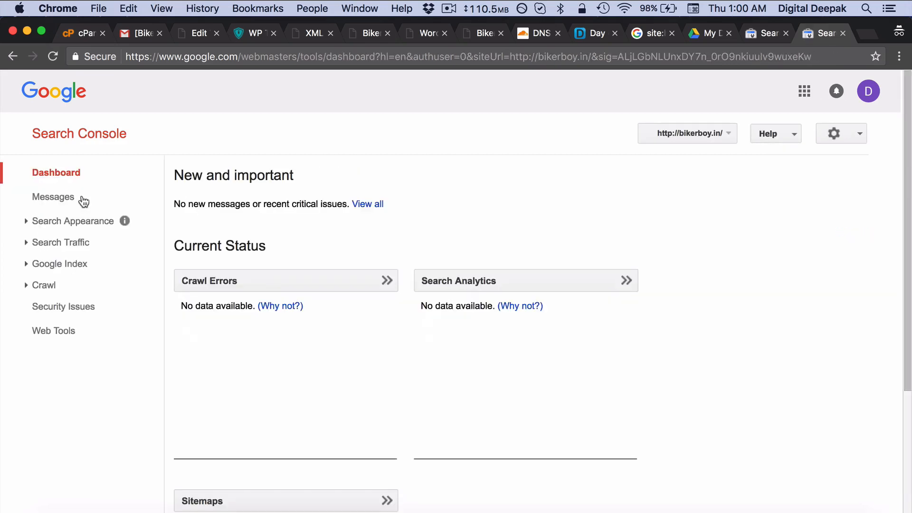
click(73, 134)
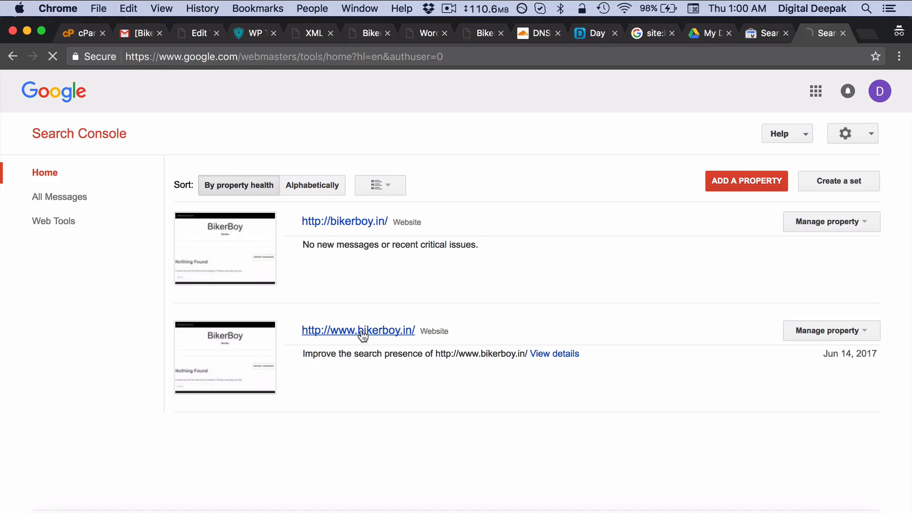
click(362, 336)
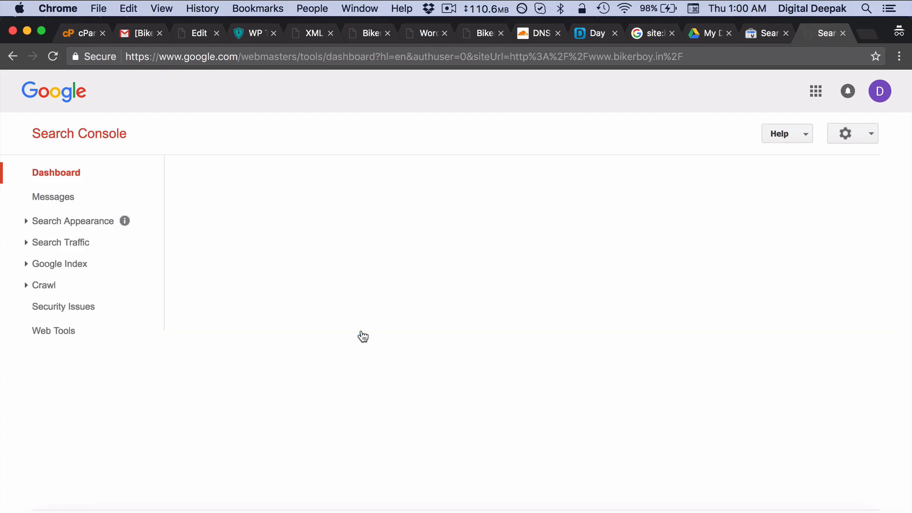
click(101, 191)
click(323, 252)
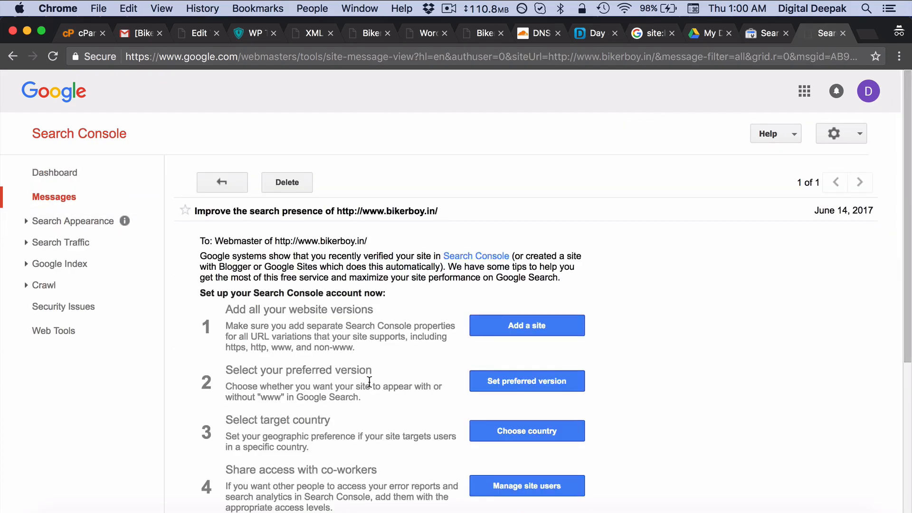
scroll(382, 357, down, 5)
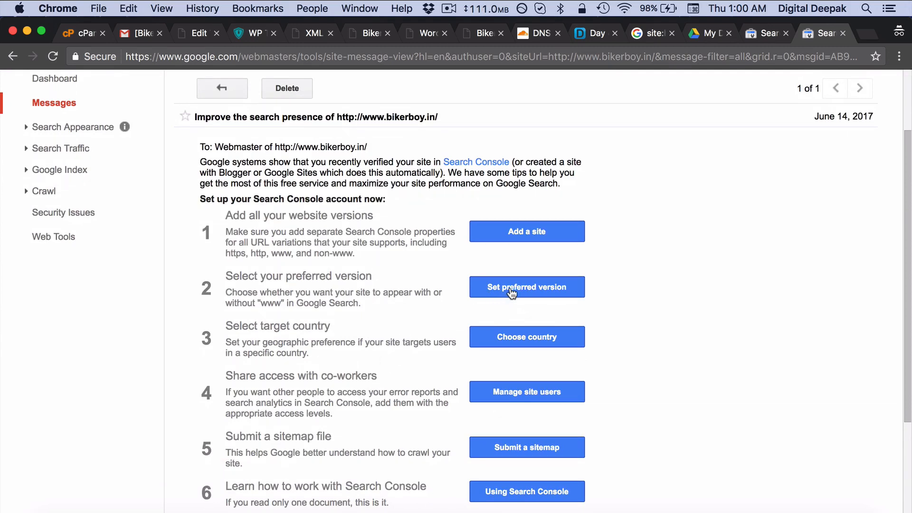
click(511, 290)
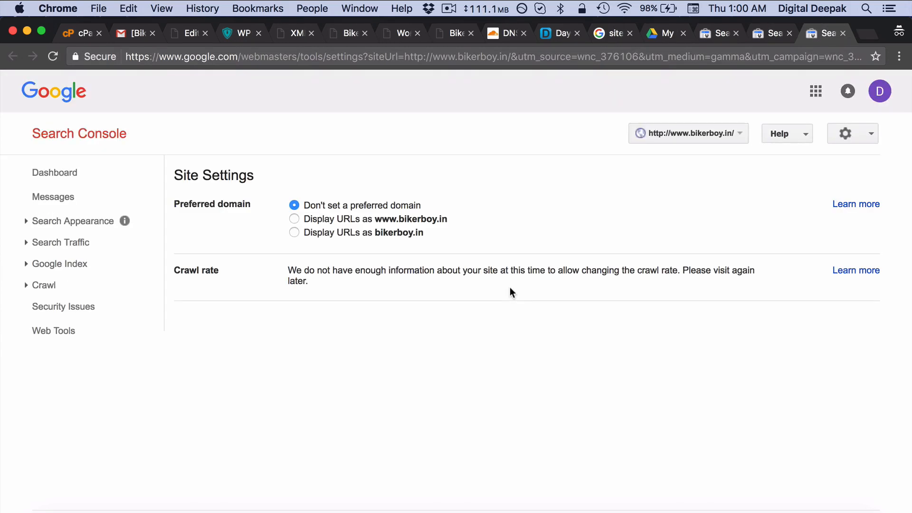
click(294, 219)
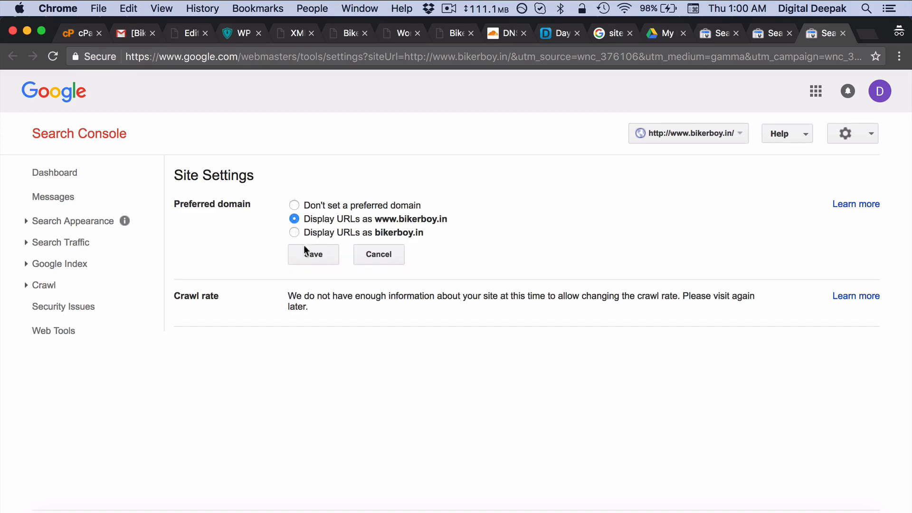
click(314, 256)
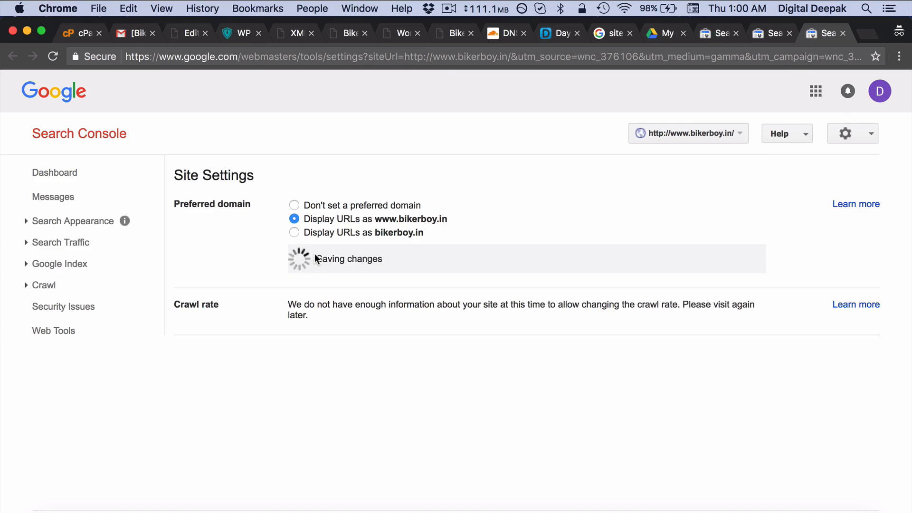
Confirm the International Targeting country setting targets India
click(85, 198)
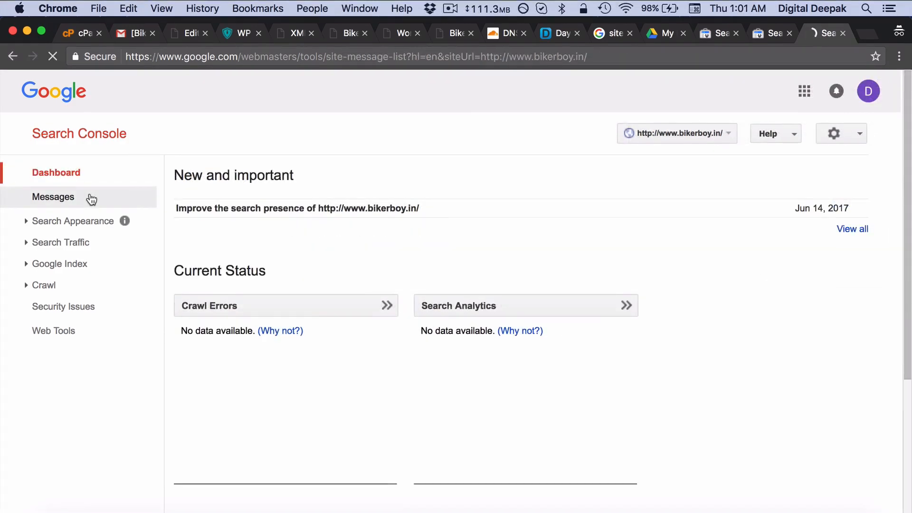
click(357, 247)
scroll(372, 331, down, 5)
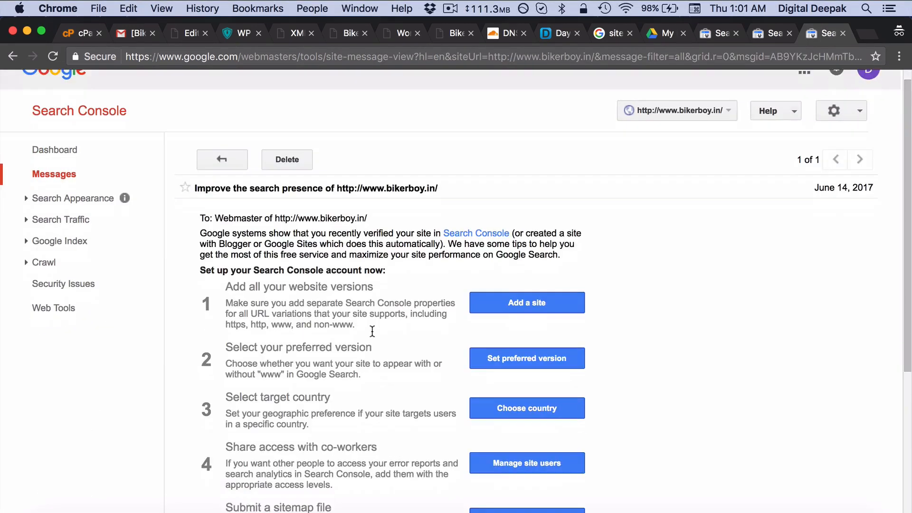
scroll(372, 331, down, 3)
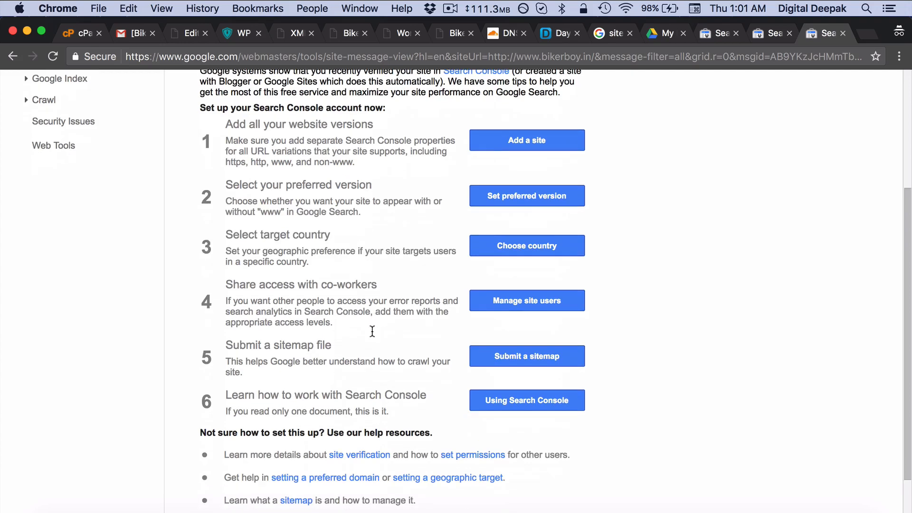
click(499, 247)
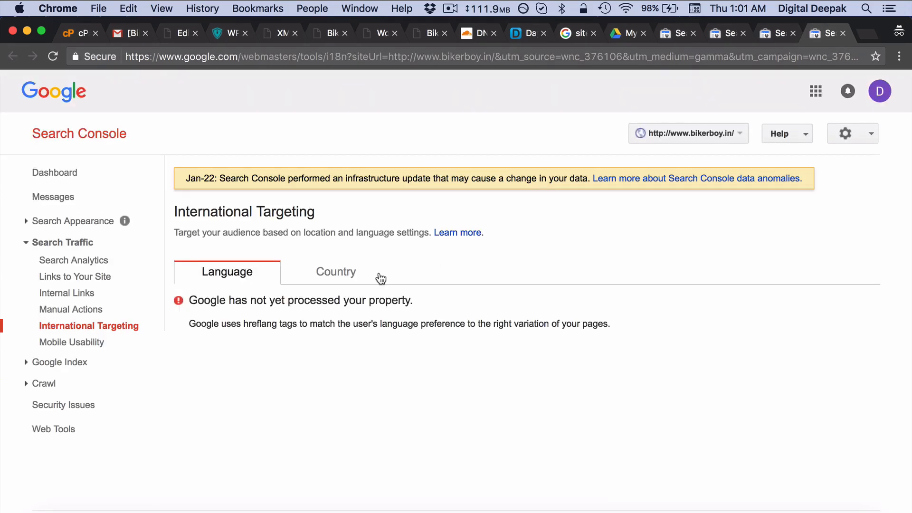
click(340, 275)
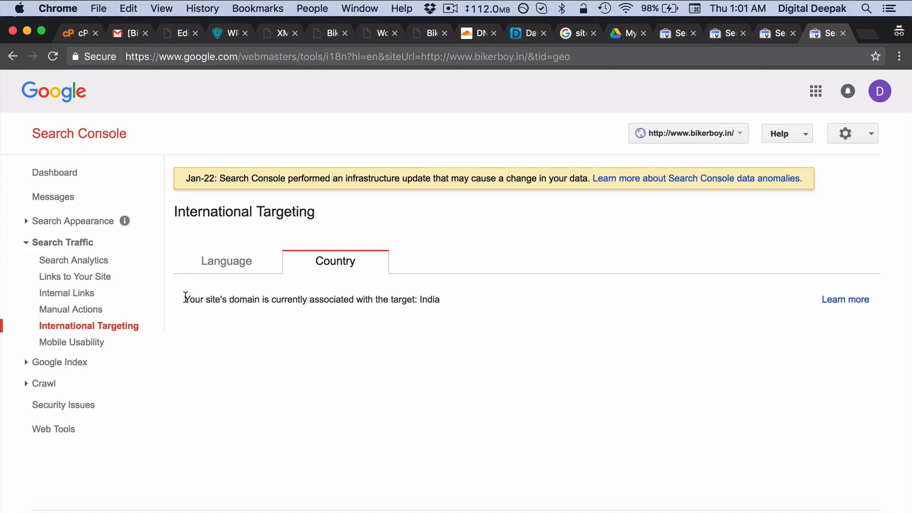
drag(186, 299, 445, 298)
click(347, 306)
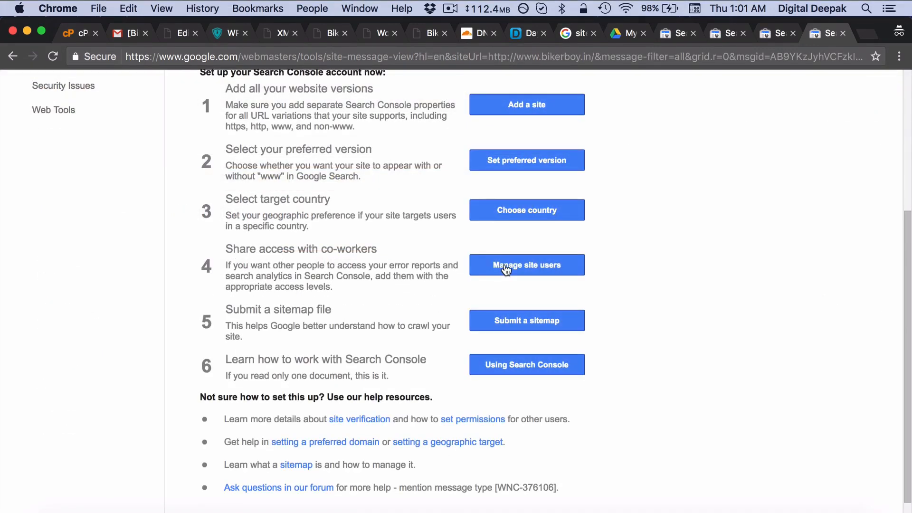
Submit sitemap.xml on the Sitemaps page and refresh the list
click(517, 315)
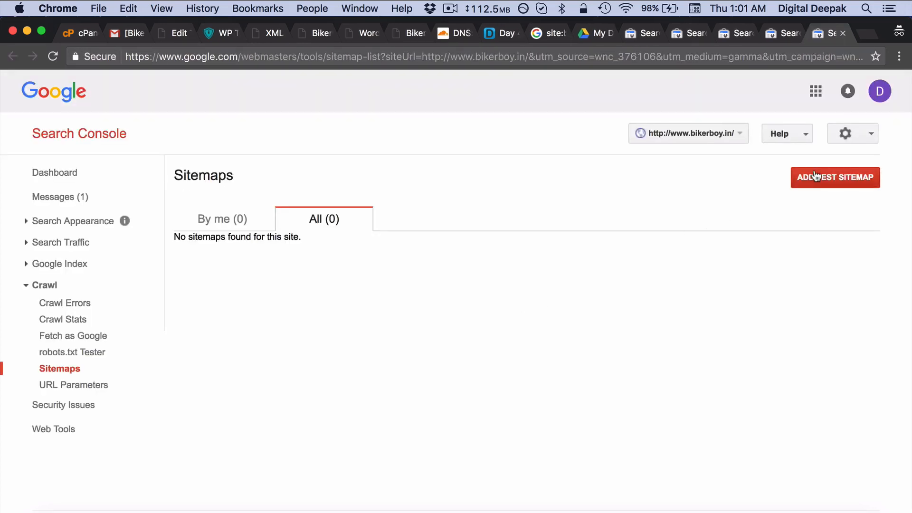
click(814, 172)
click(782, 225)
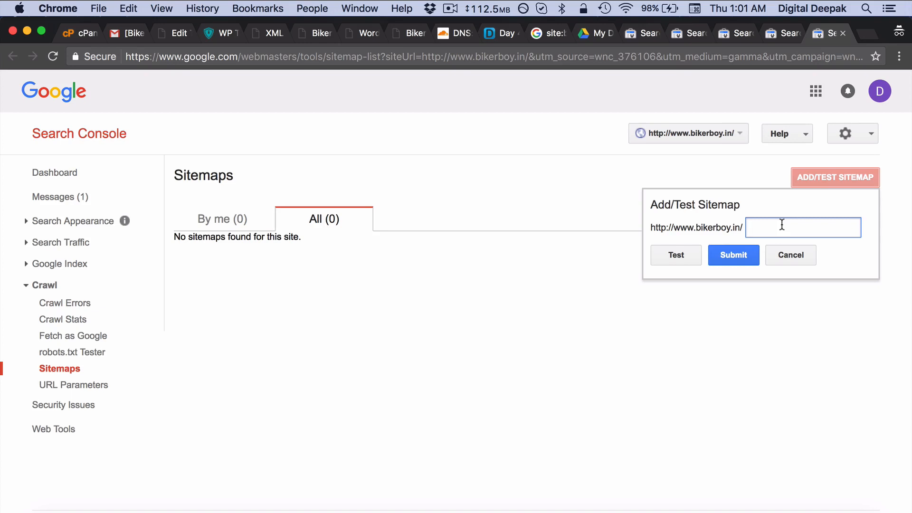
text(sitemap.xml)
click(726, 257)
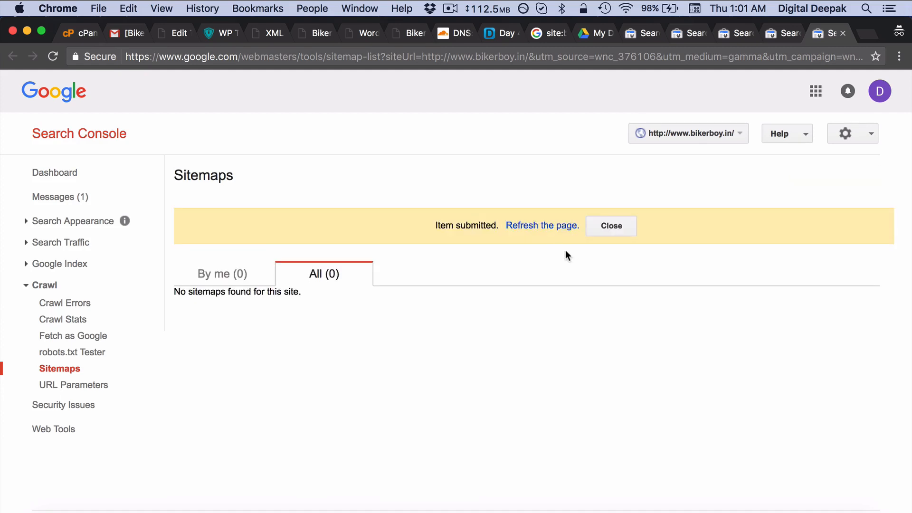
click(544, 227)
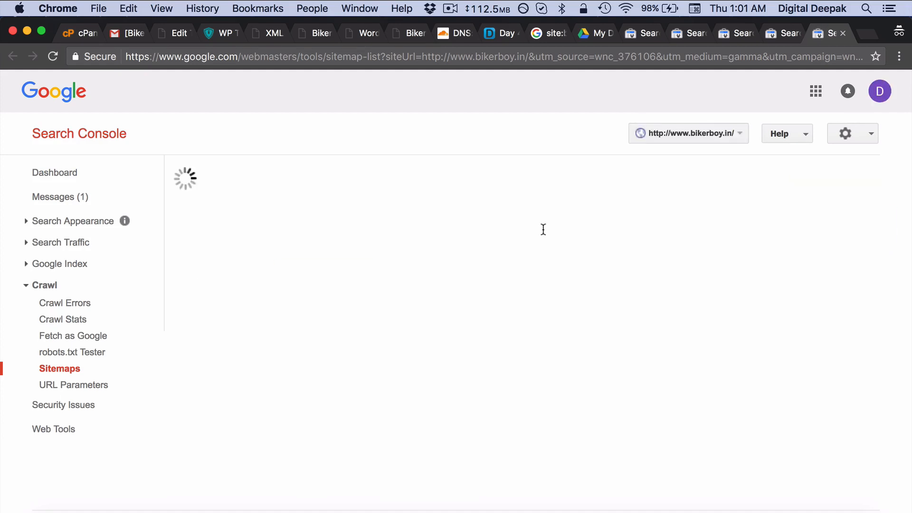
Check the live sitemap tab, then open the site's Messages in Search Console
click(262, 39)
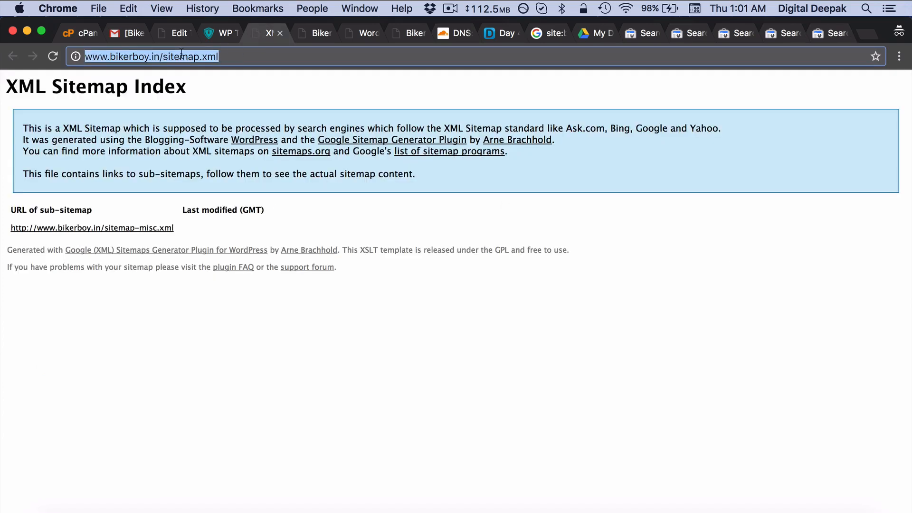
click(208, 56)
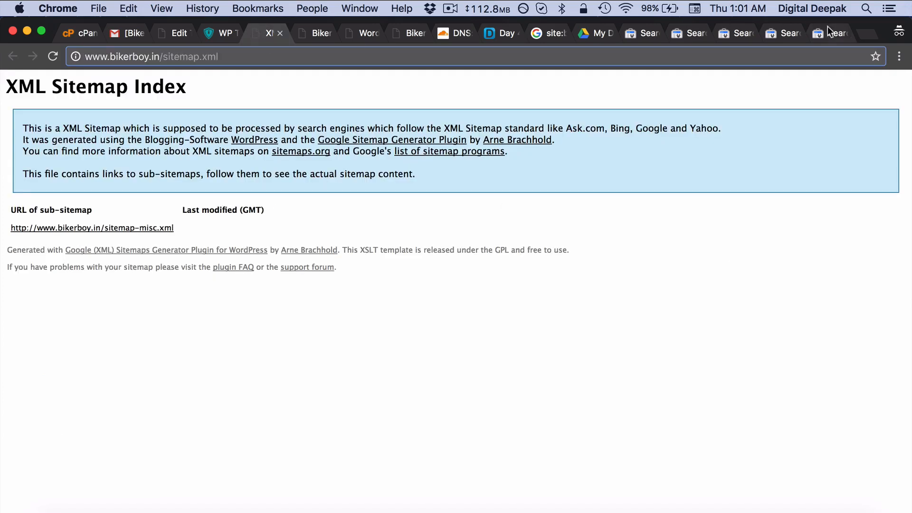
click(829, 30)
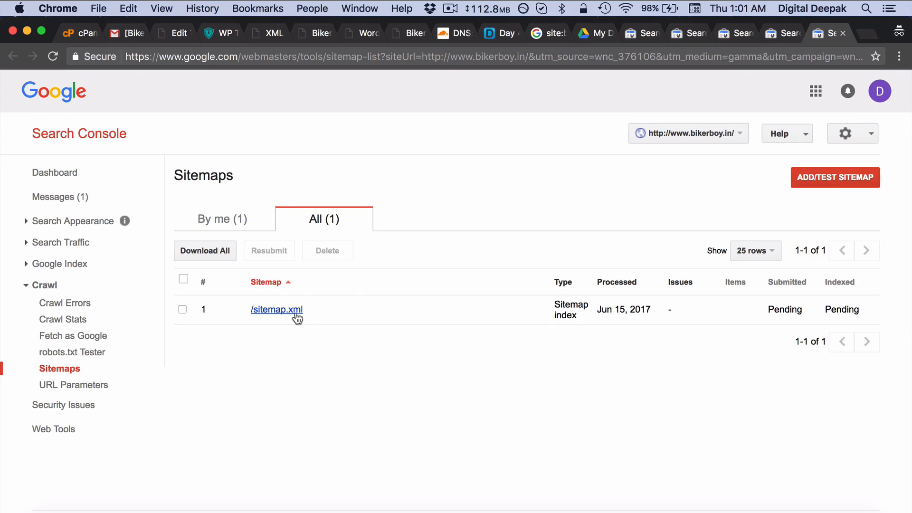
click(69, 202)
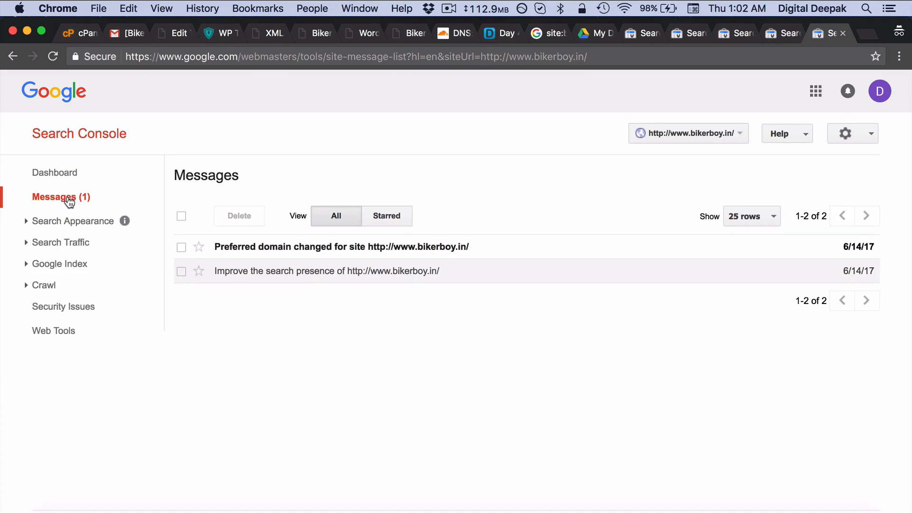
Leave Search Console for the email tab and open the Google Analytics site from search results
click(68, 173)
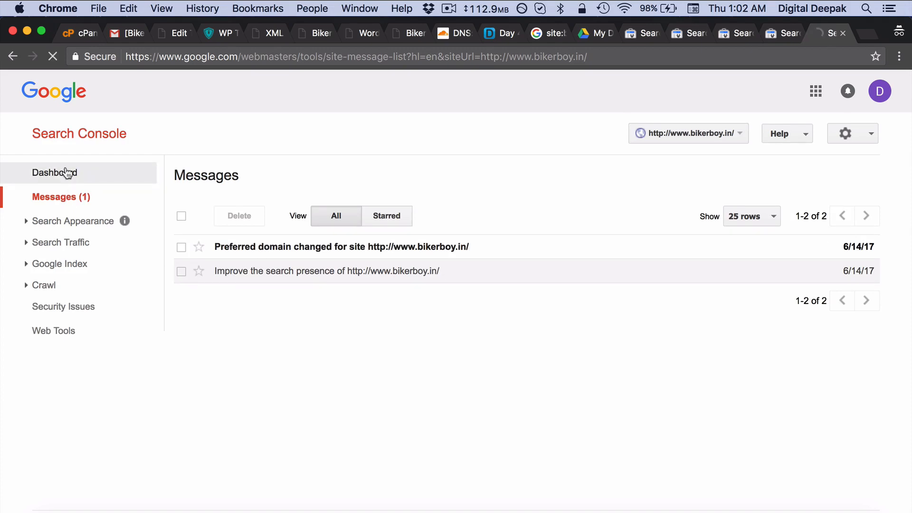
click(126, 33)
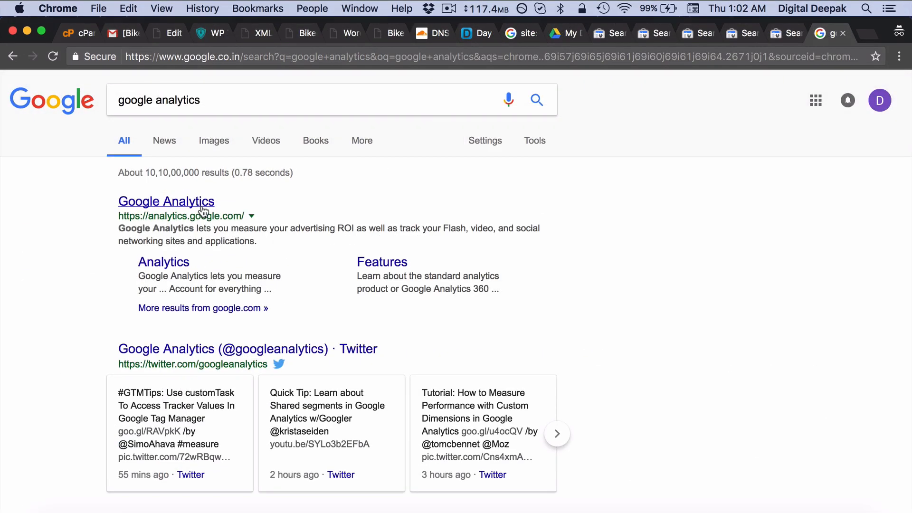
click(204, 204)
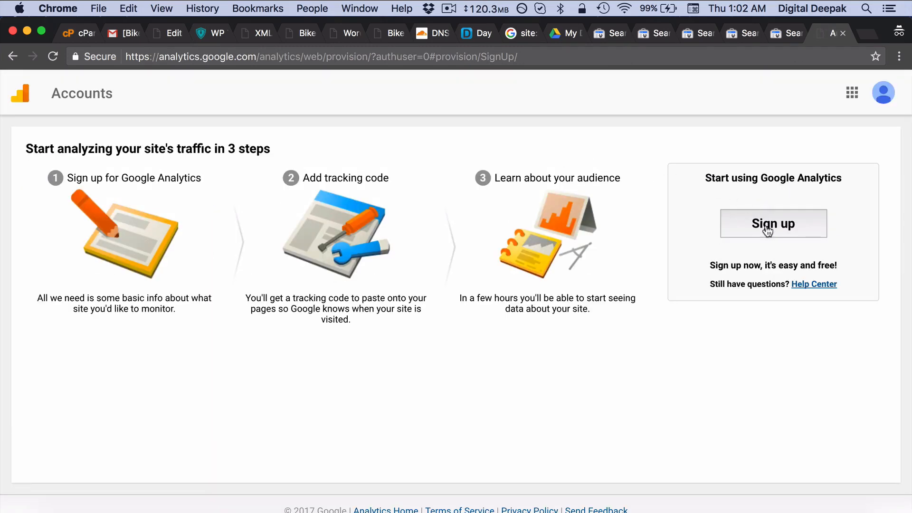
Start the Google Analytics sign-up and name the account BikerBoy
click(766, 229)
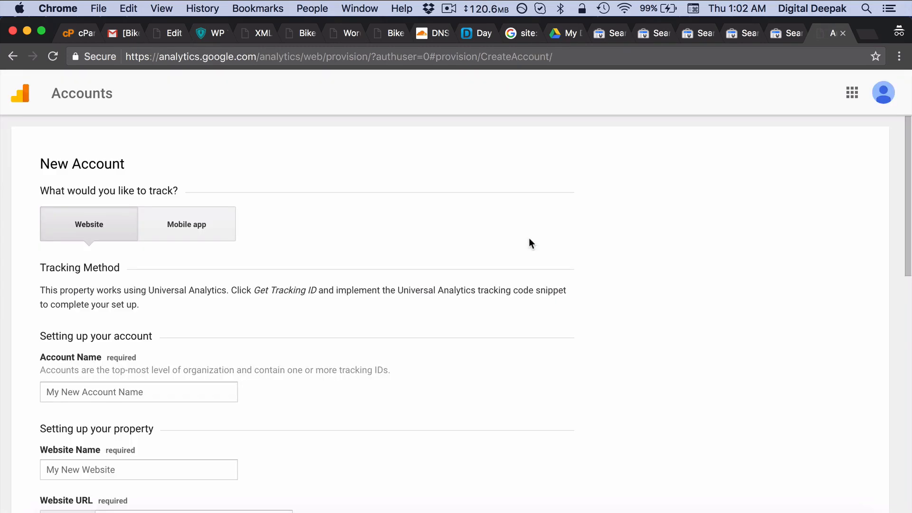
scroll(256, 244, down, 3)
click(172, 322)
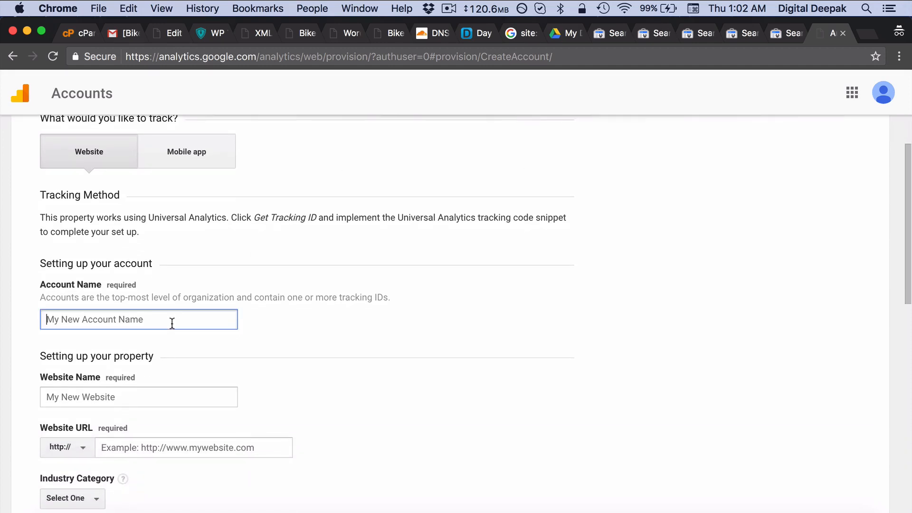
text(Bike)
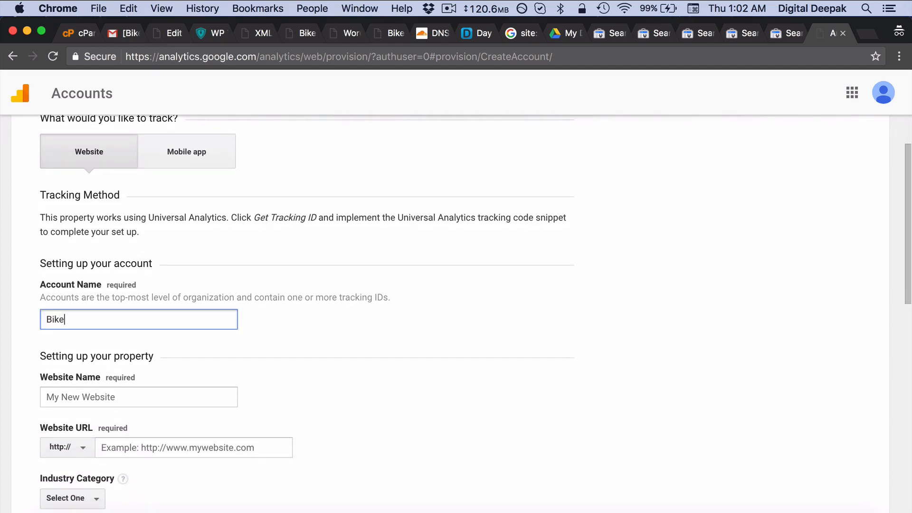
text(rBoy)
scroll(165, 322, down, 3)
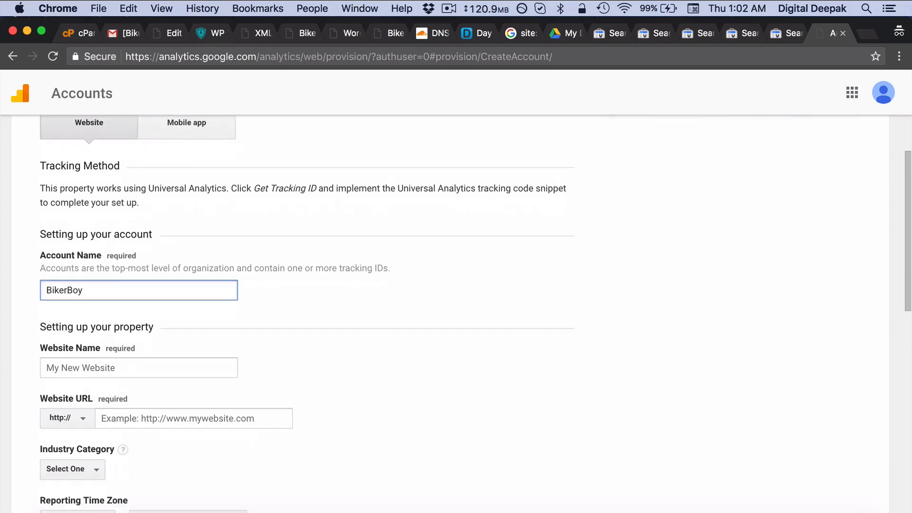
click(119, 324)
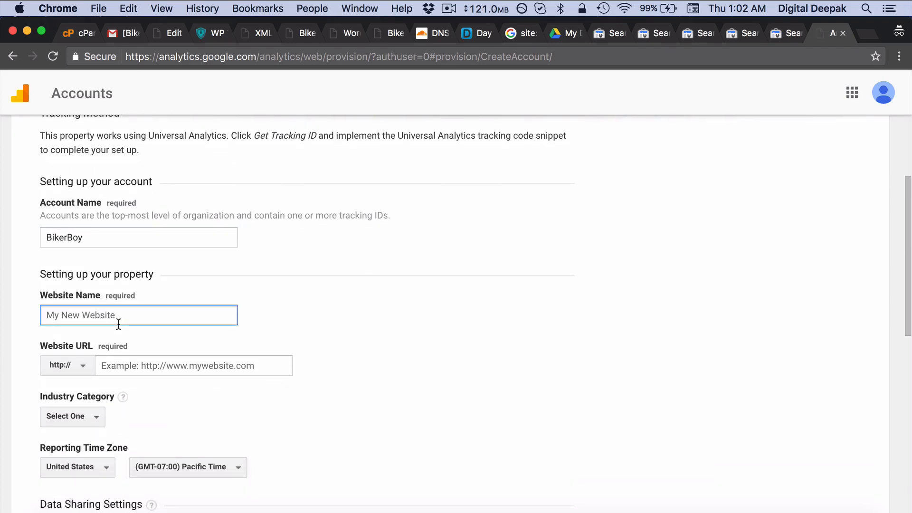
text(www.B)
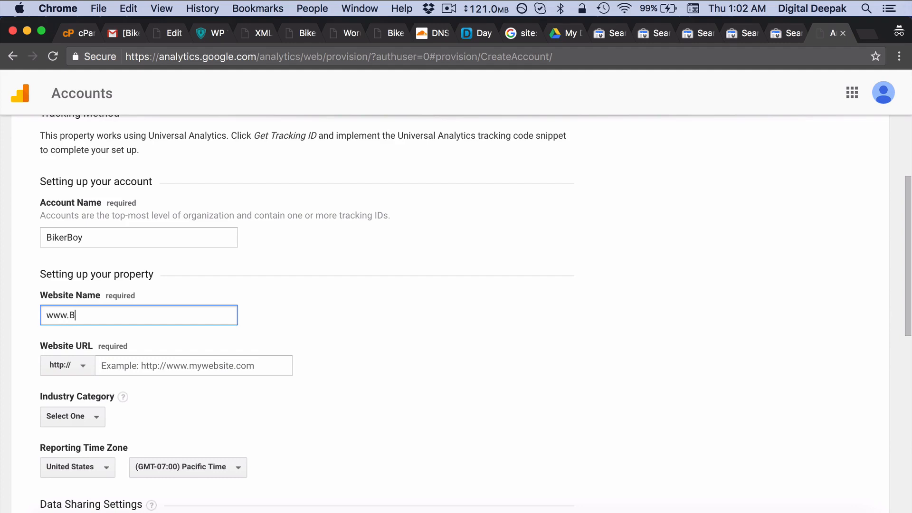
text(ikerBoy.in)
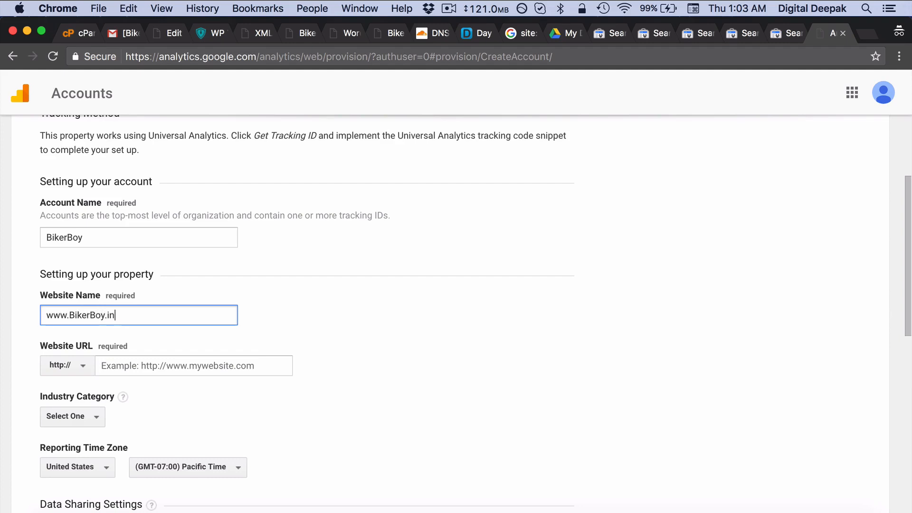
key(super+a)
key(super+c)
click(143, 364)
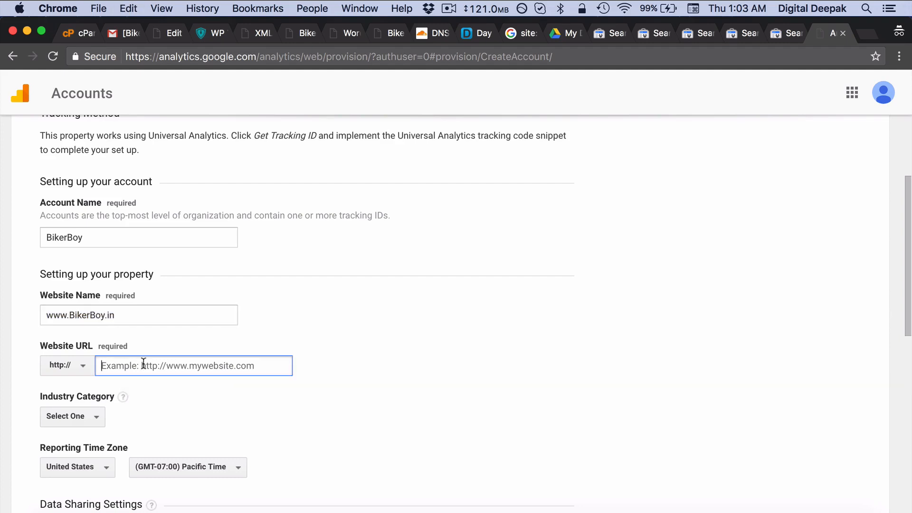
key(super+v)
scroll(144, 364, down, 5)
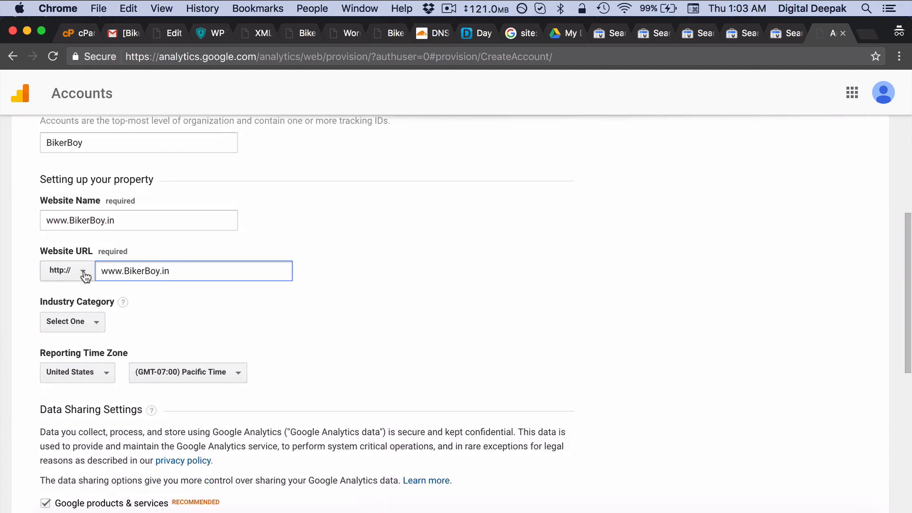
click(84, 271)
click(158, 247)
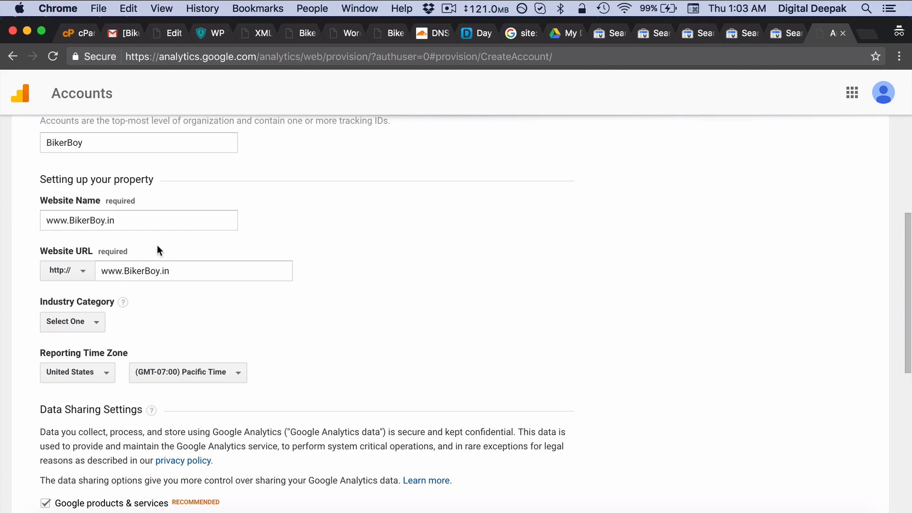
Choose the Automotive industry and India reporting time zone, then request a tracking ID
click(72, 323)
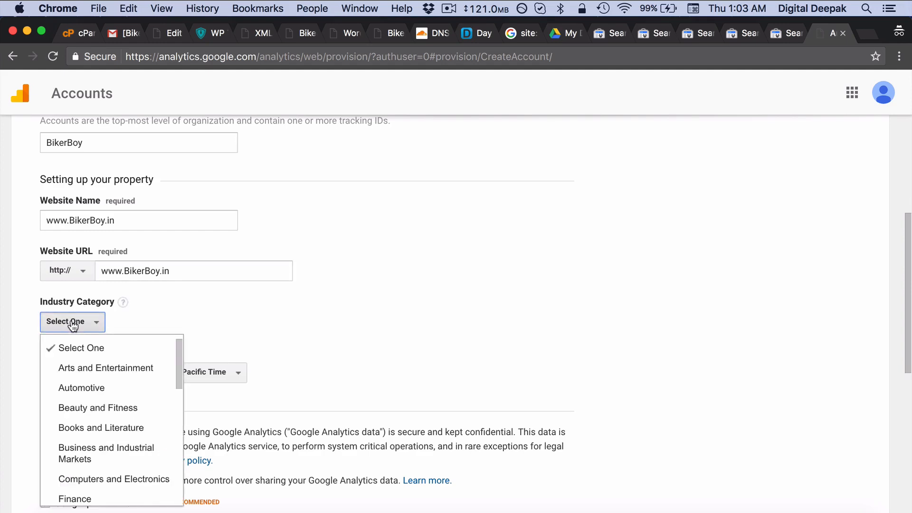
click(92, 387)
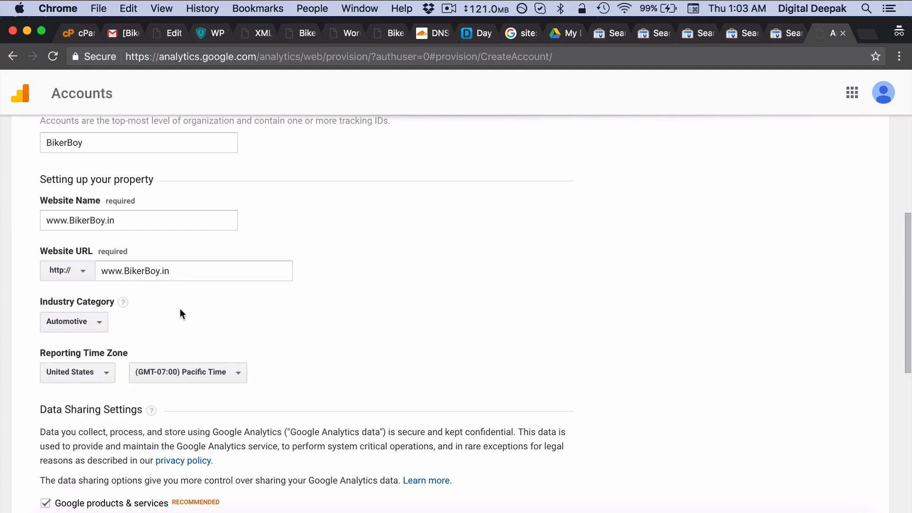
scroll(179, 308, down, 5)
click(98, 242)
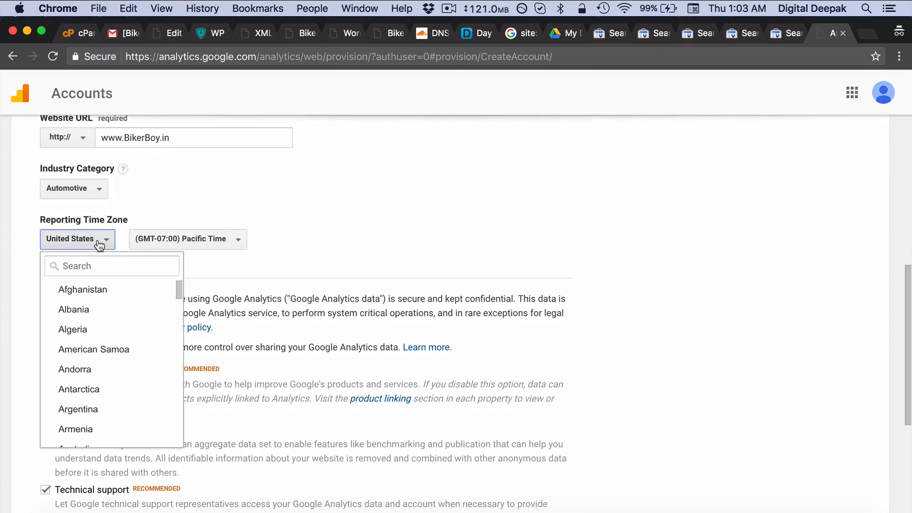
click(88, 266)
text(india)
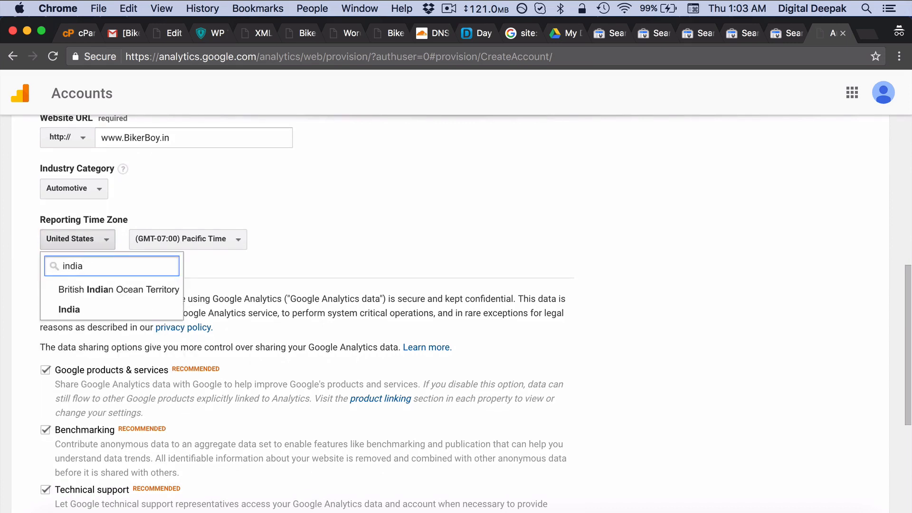
click(90, 311)
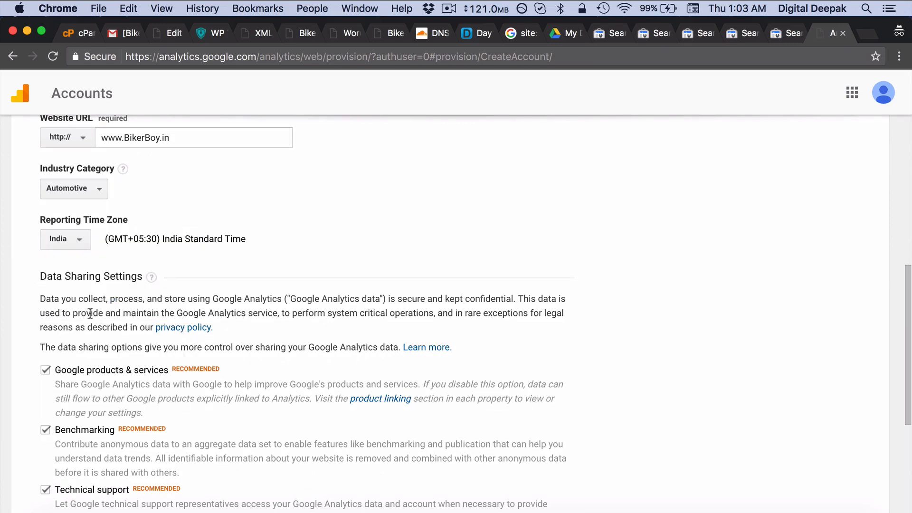
scroll(218, 266, down, 1)
scroll(218, 266, down, 5)
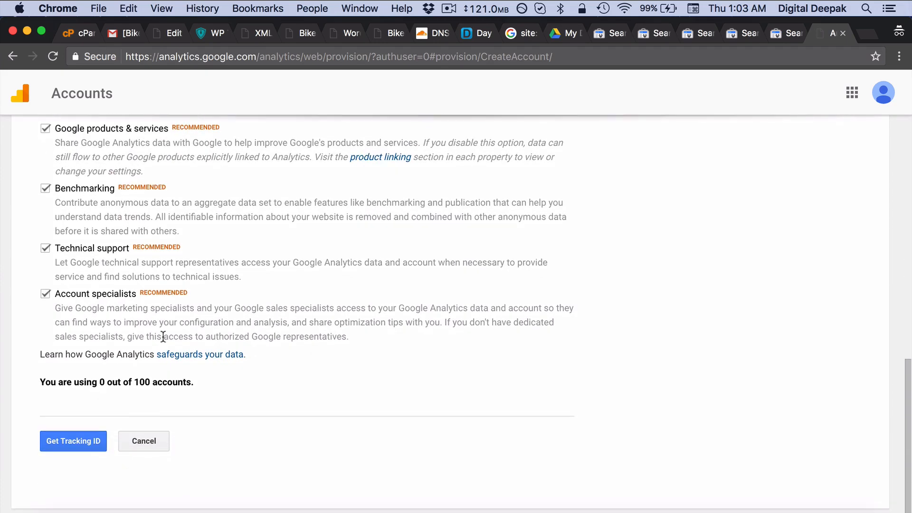
click(92, 442)
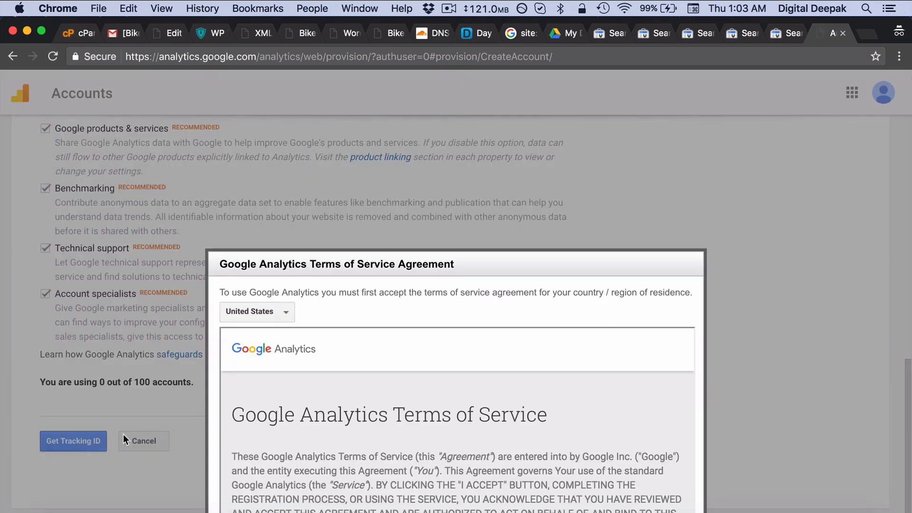
Accept the Google Analytics terms of service, leaving the country as United States
scroll(508, 351, down, 2)
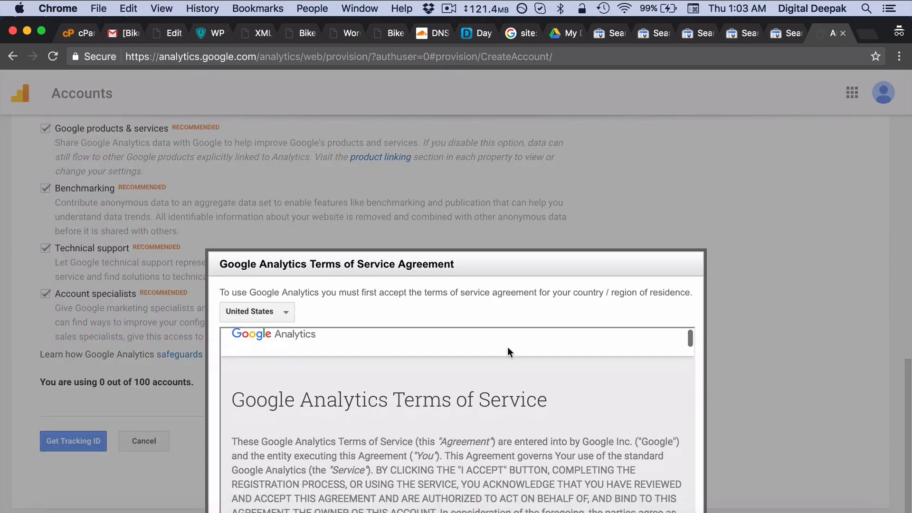
click(248, 311)
click(267, 338)
text(india)
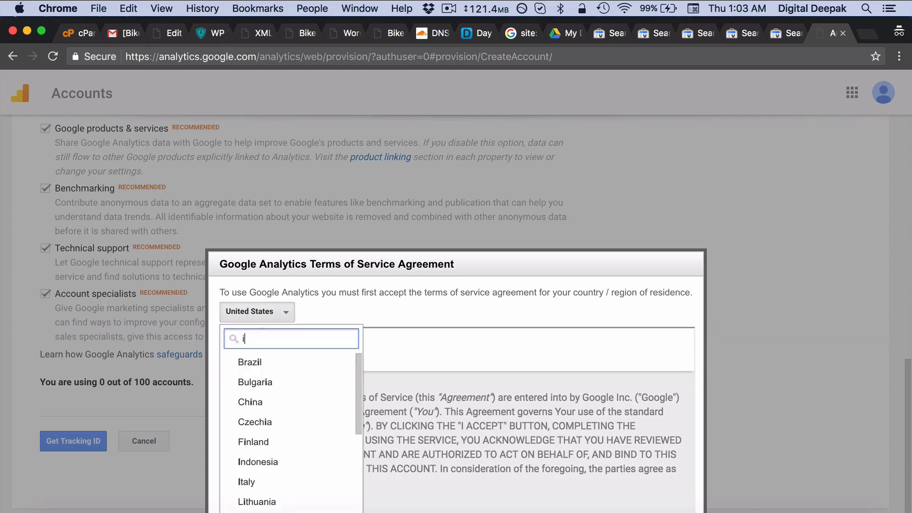
key(BackSpace)
key(BackSpace)
key(BackSpace)
key(BackSpace)
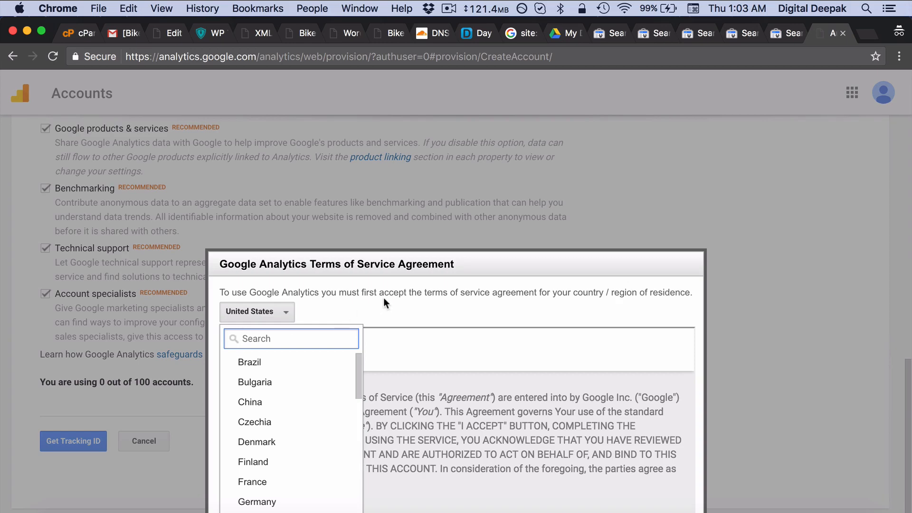
click(412, 304)
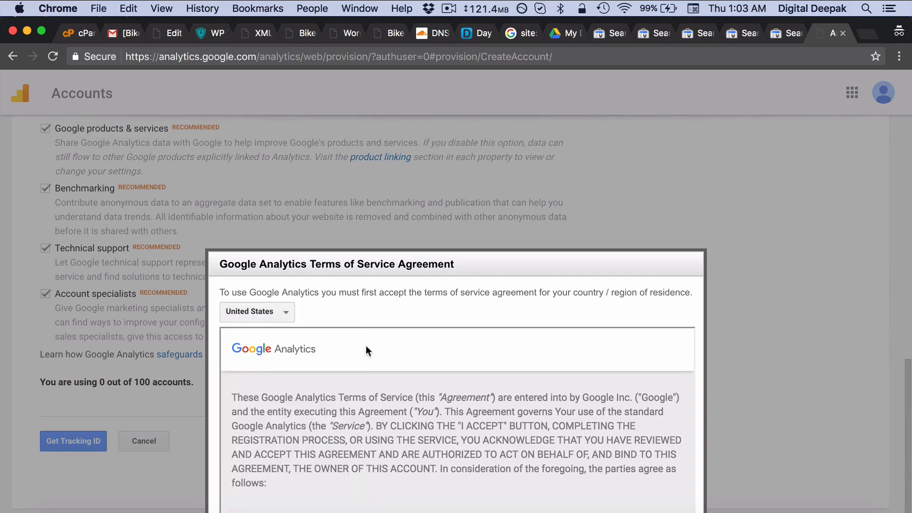
scroll(365, 351, down, 5)
scroll(366, 351, down, 20)
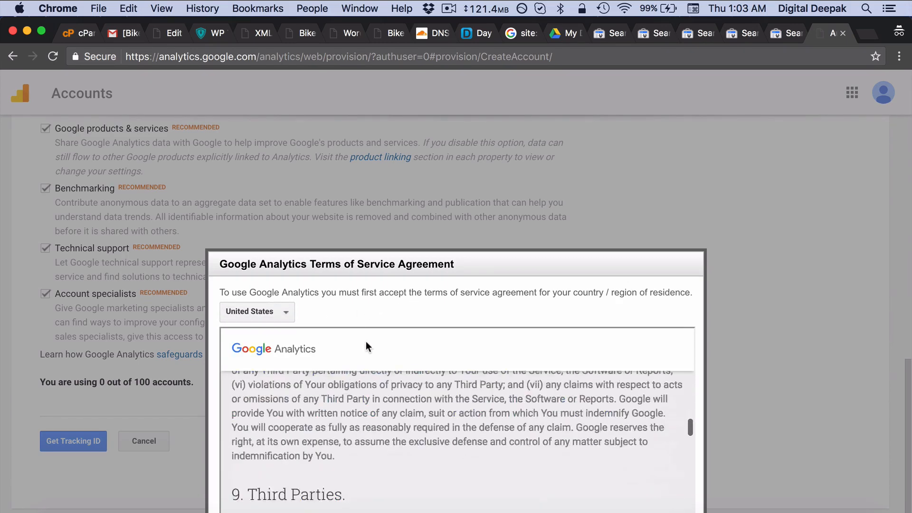
scroll(366, 338, down, 3)
key(super+minus)
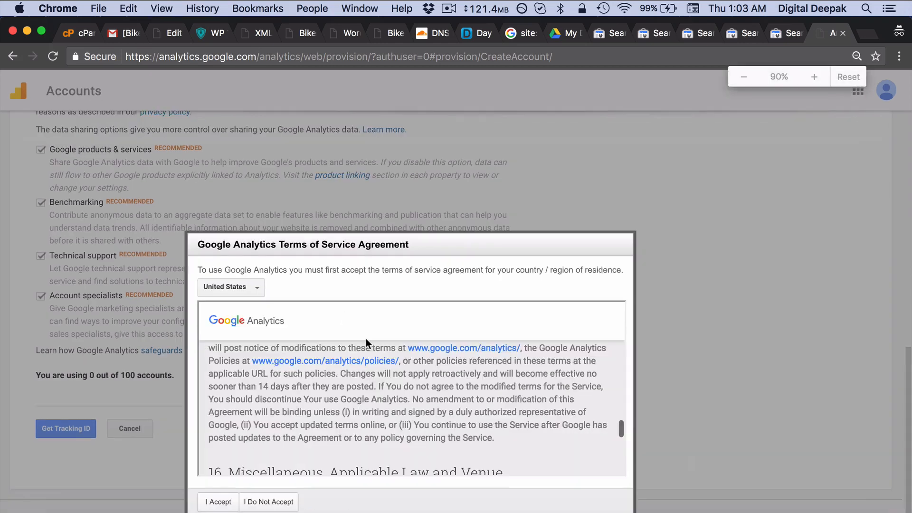
click(227, 508)
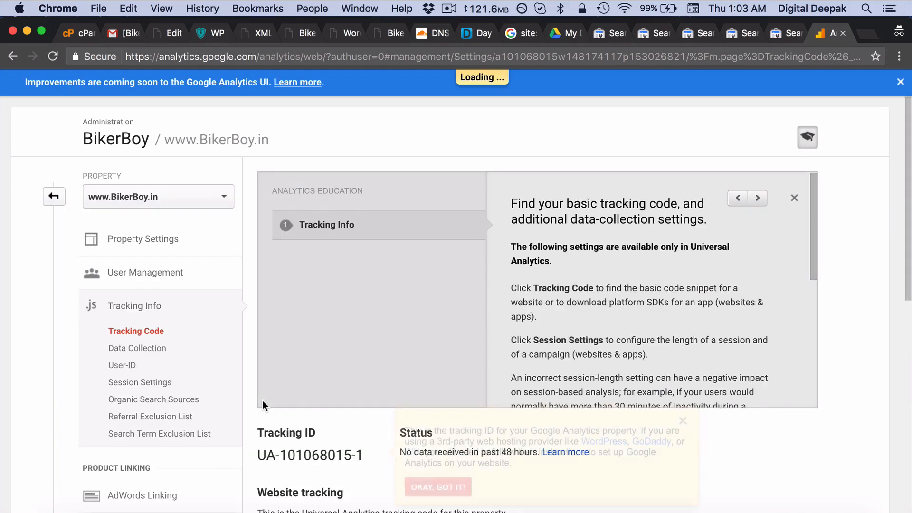
scroll(431, 335, down, 3)
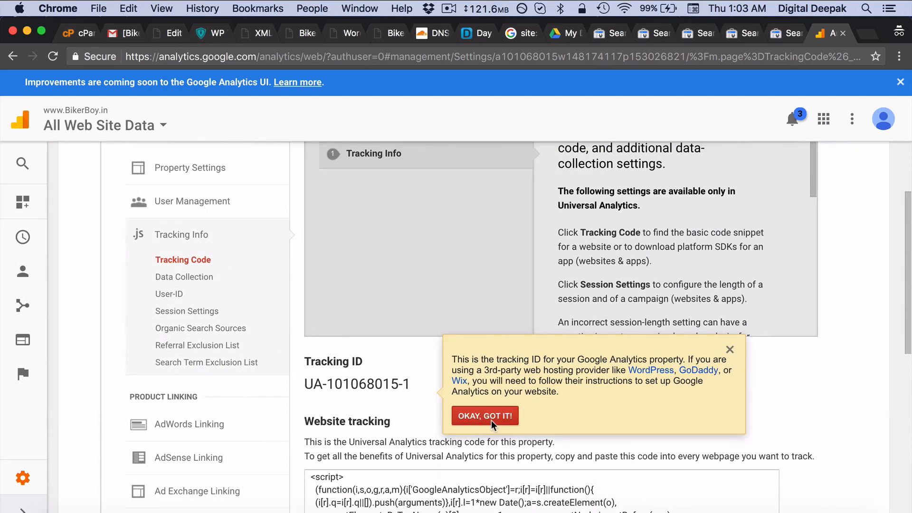
click(444, 418)
drag(420, 386, 304, 384)
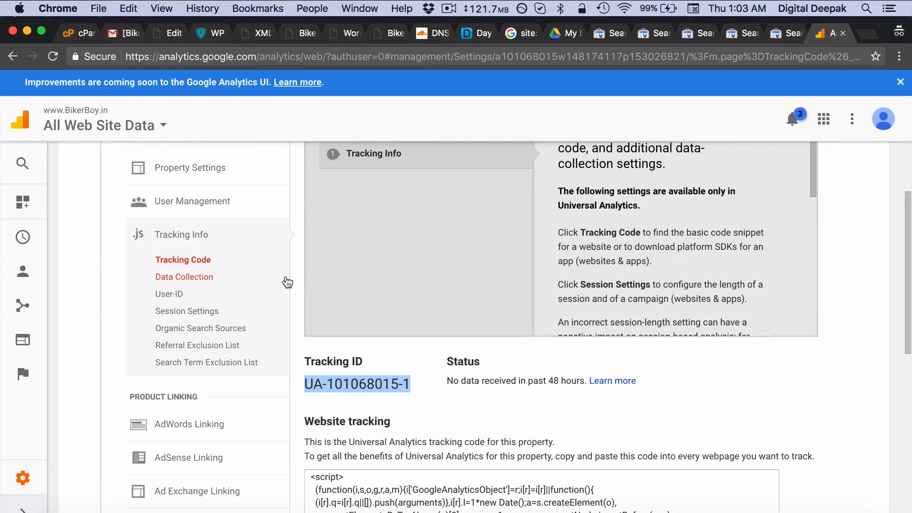
scroll(428, 387, down, 3)
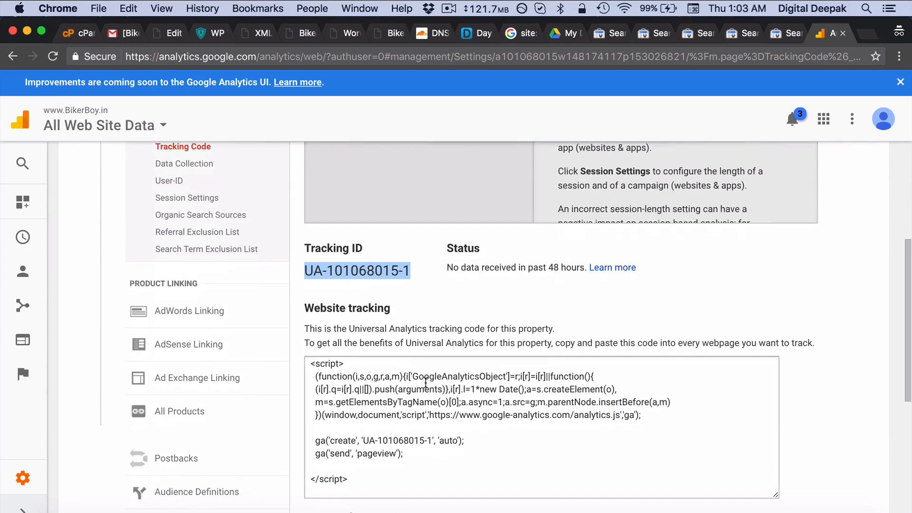
click(401, 484)
click(346, 305)
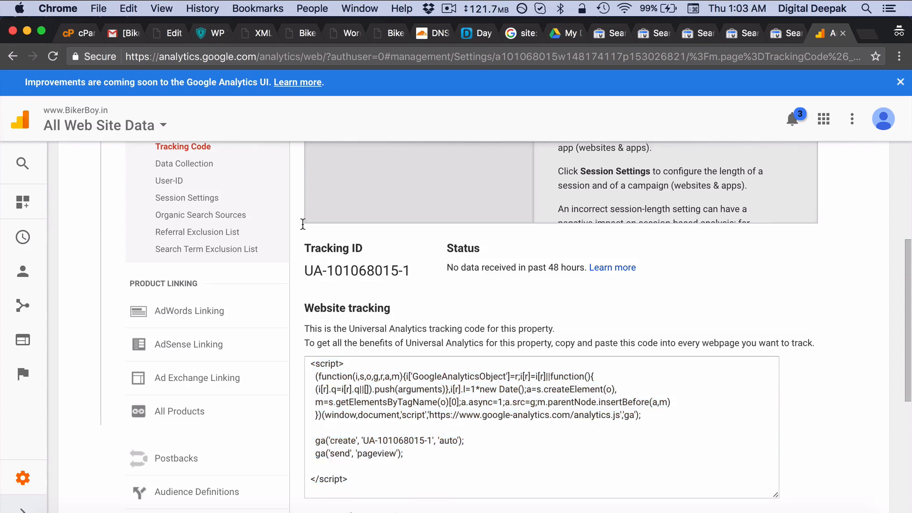
click(171, 33)
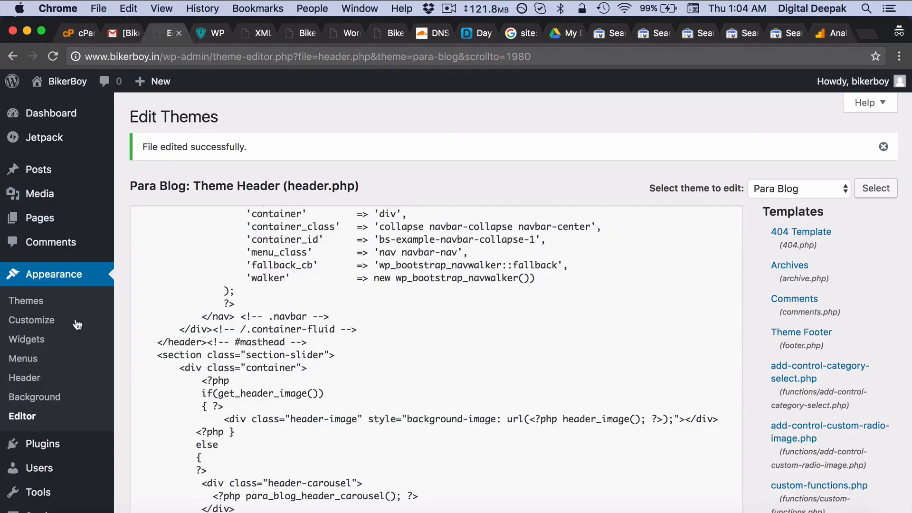
Search plugins for 'analytics', then install and activate Google Analytics Dashboard for WP (GADWP)
click(67, 445)
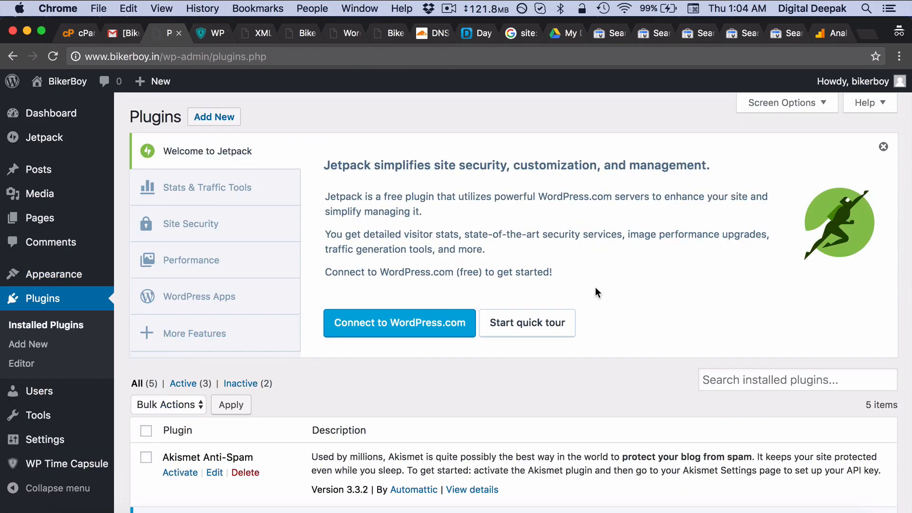
click(87, 344)
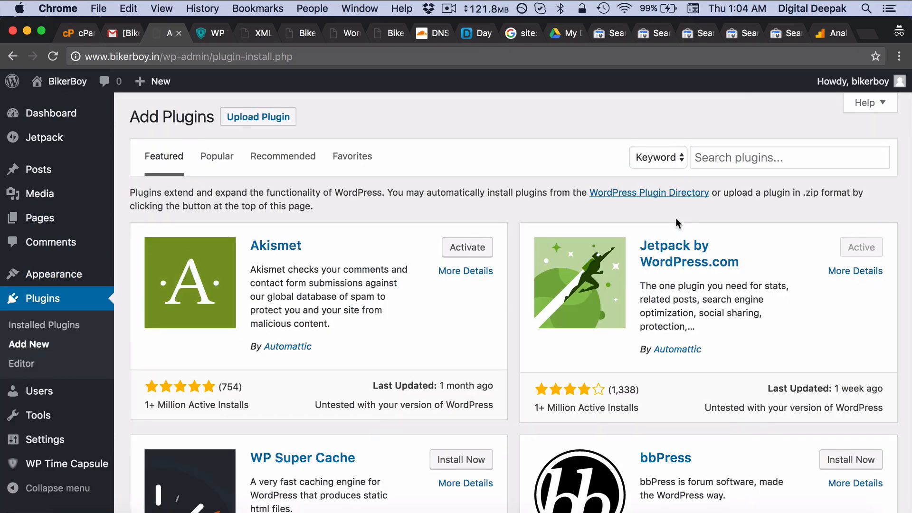
click(745, 158)
text(goog)
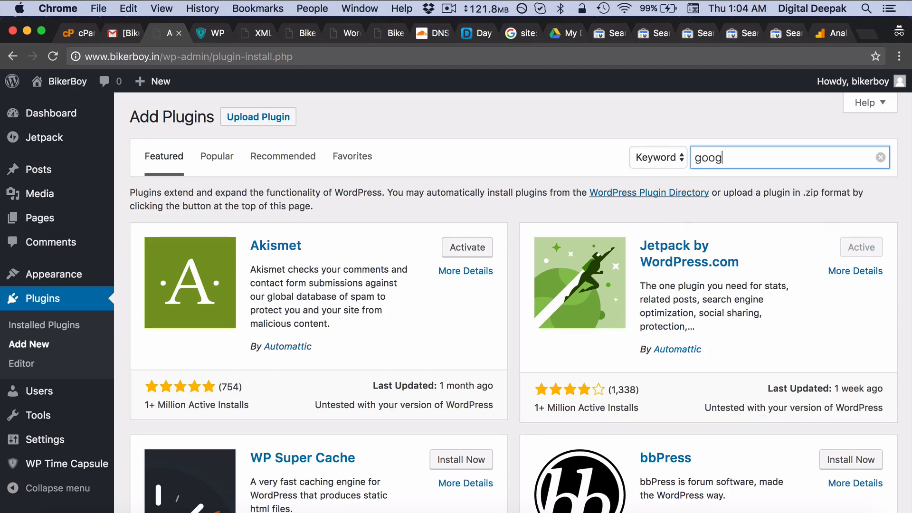
text(le analytics)
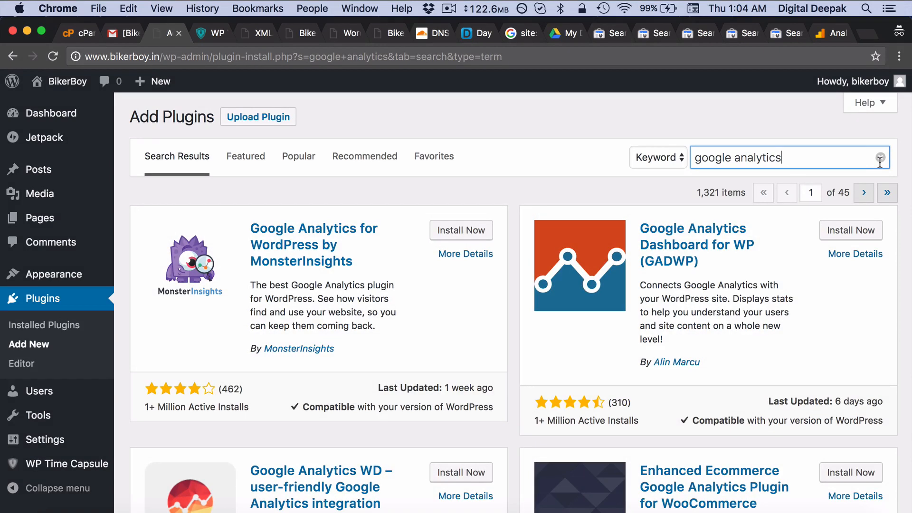
click(880, 158)
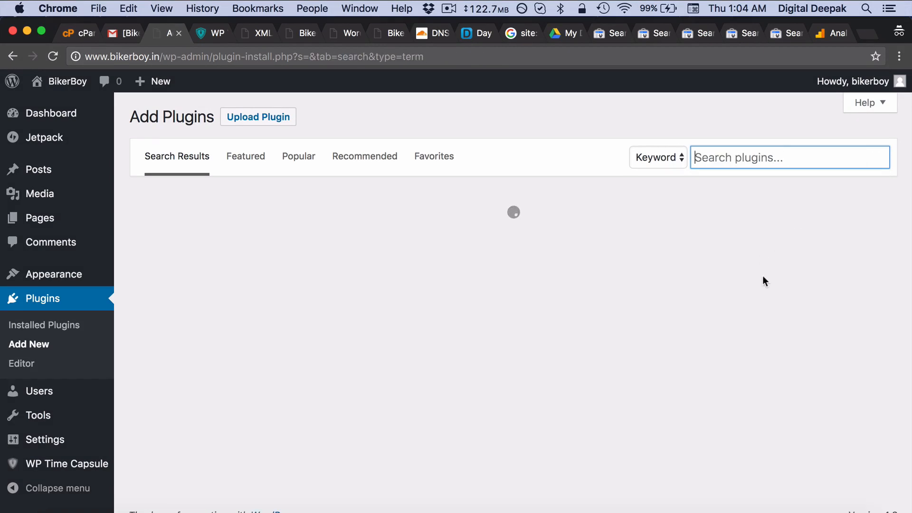
text(analytics)
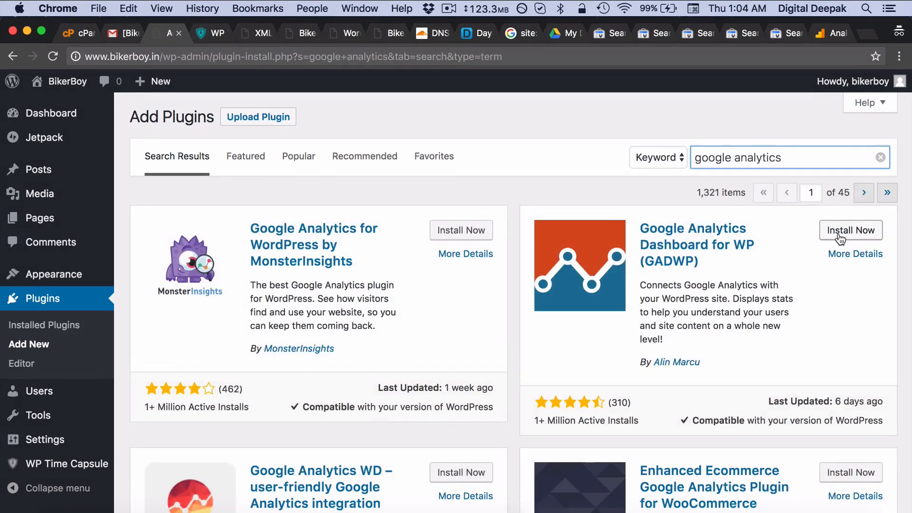
click(841, 231)
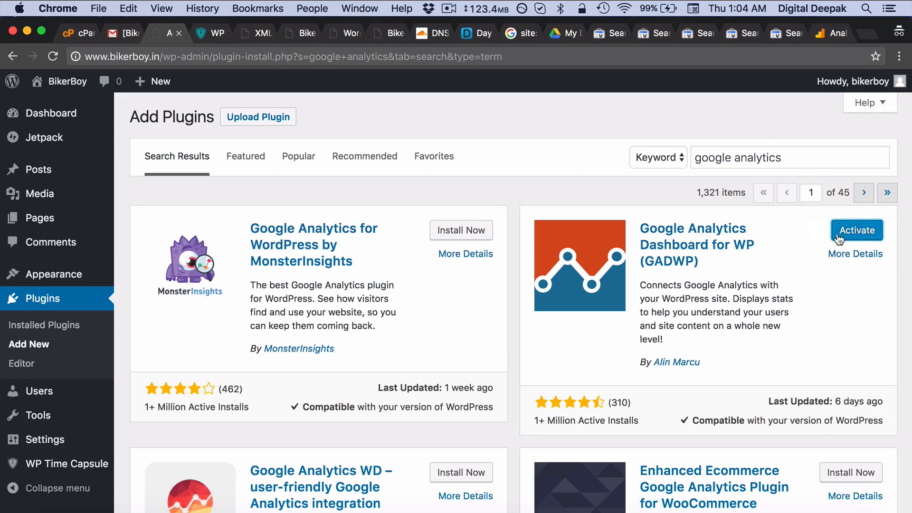
click(855, 231)
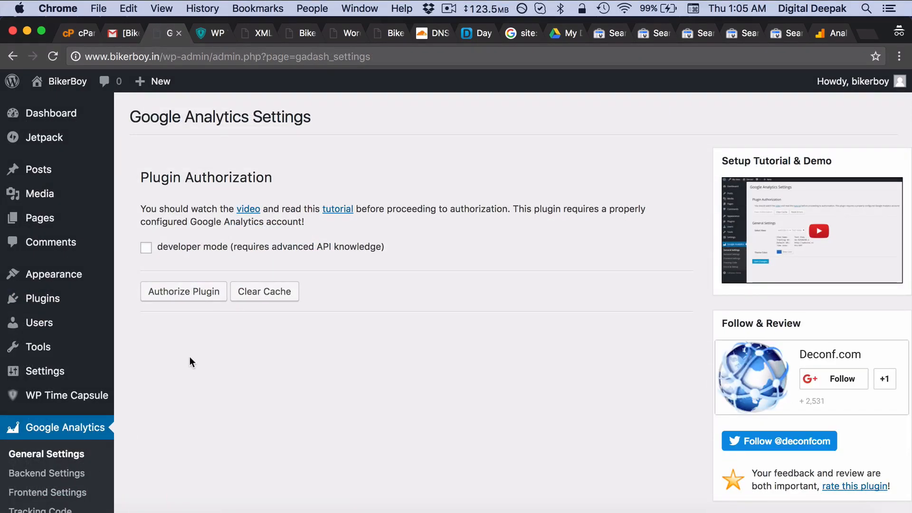
Authorize GADWP by generating a Google access code, pasting it into Access Code and saving
click(185, 301)
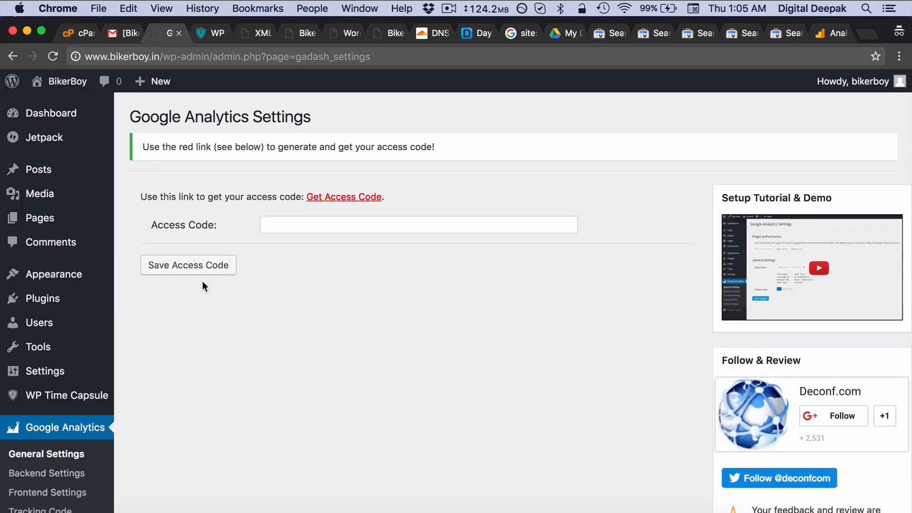
click(323, 199)
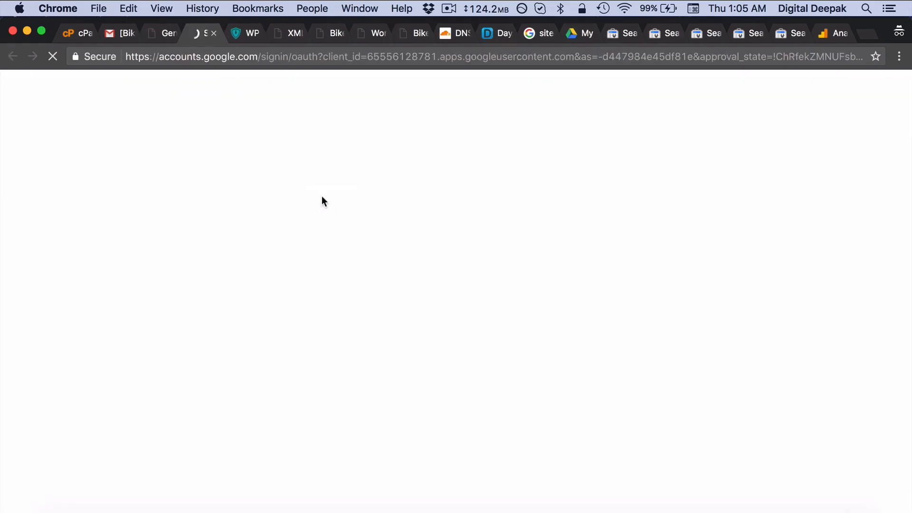
click(375, 267)
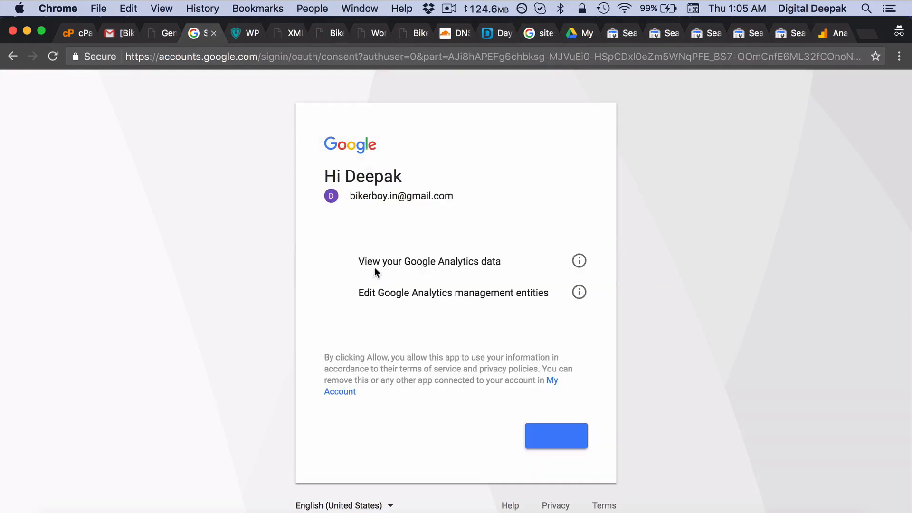
click(561, 437)
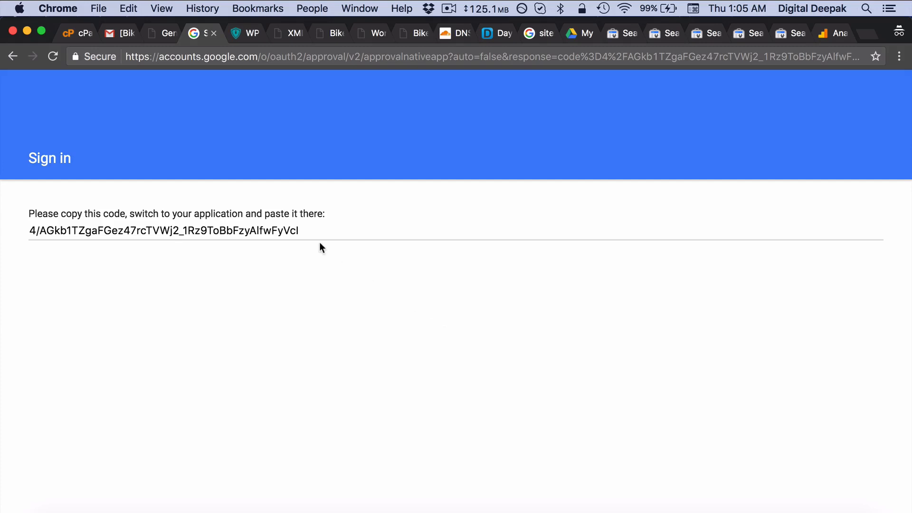
click(282, 234)
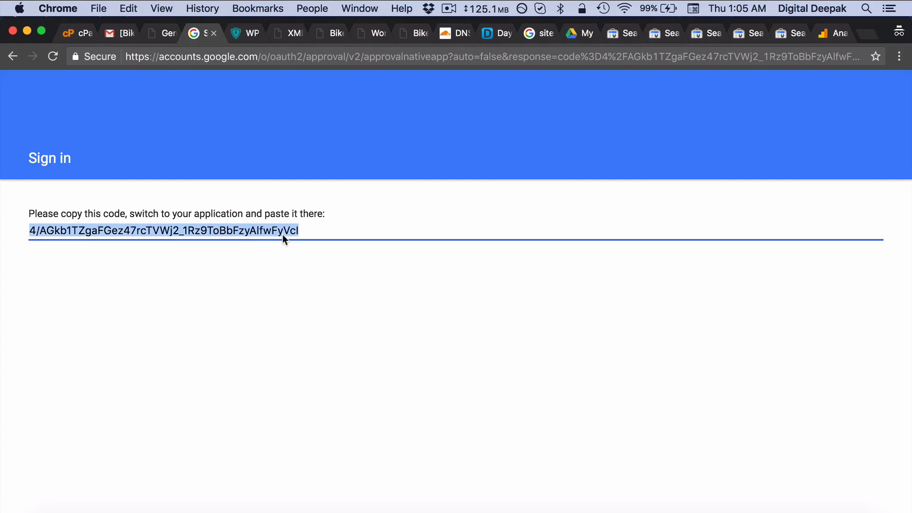
click(155, 34)
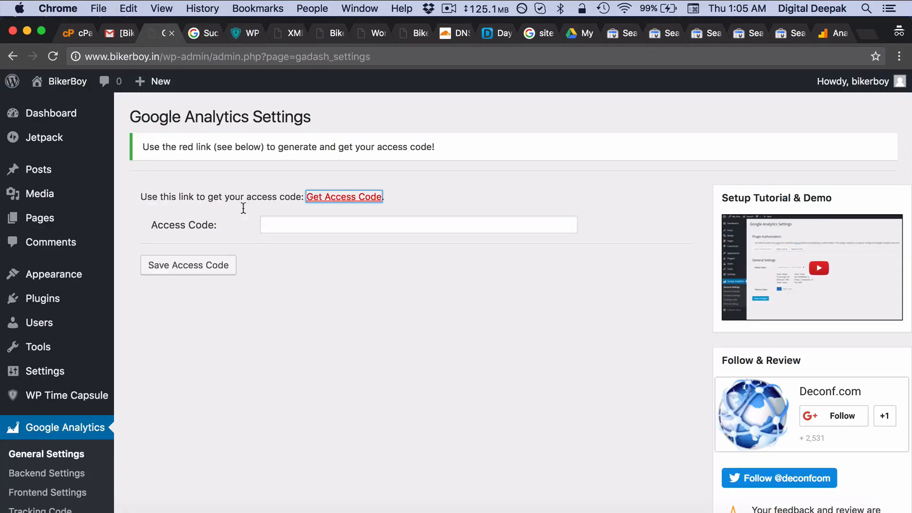
click(291, 224)
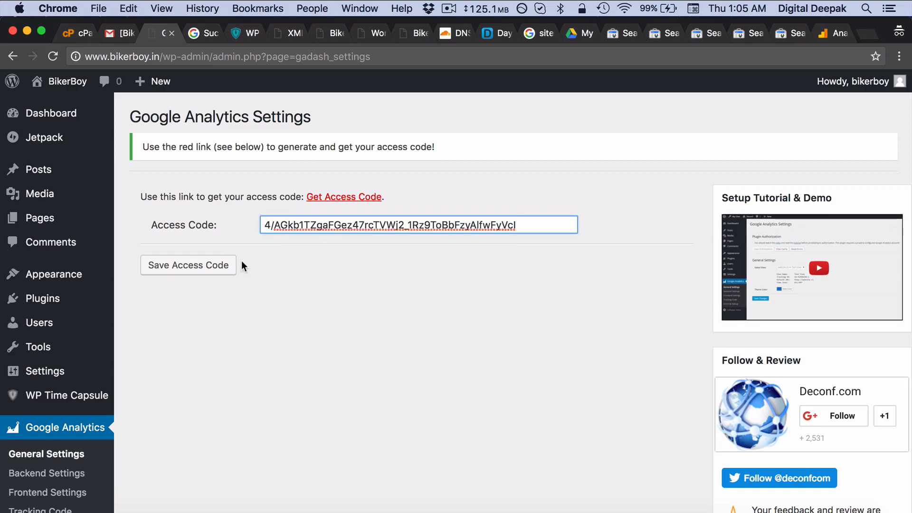
click(218, 269)
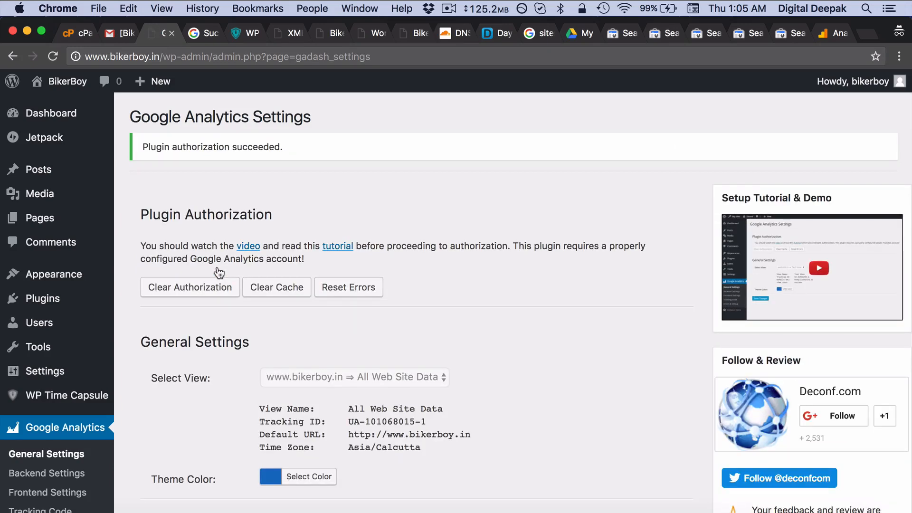
scroll(219, 272, down, 5)
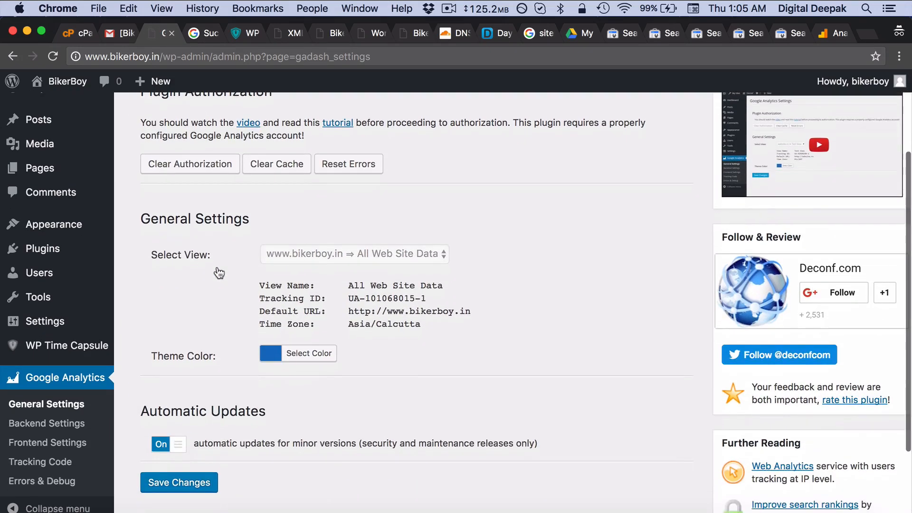
scroll(219, 272, down, 1)
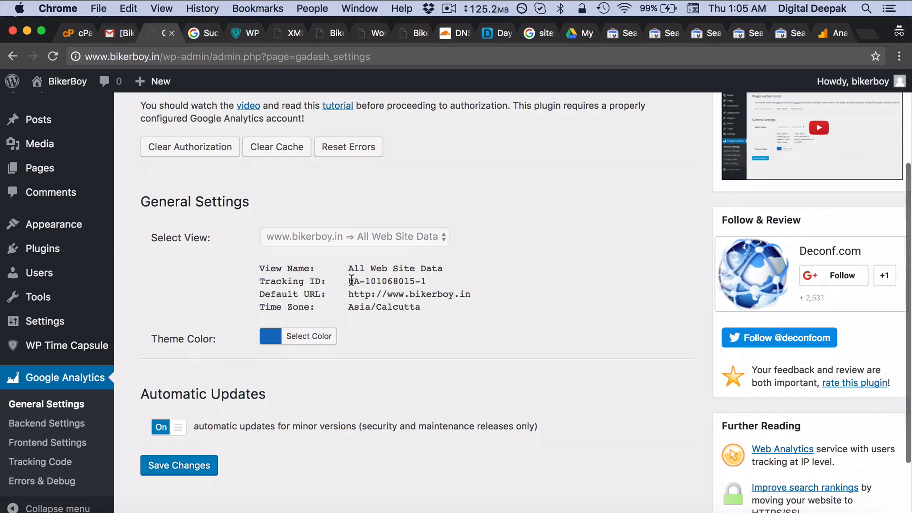
drag(352, 280, 472, 280)
click(472, 279)
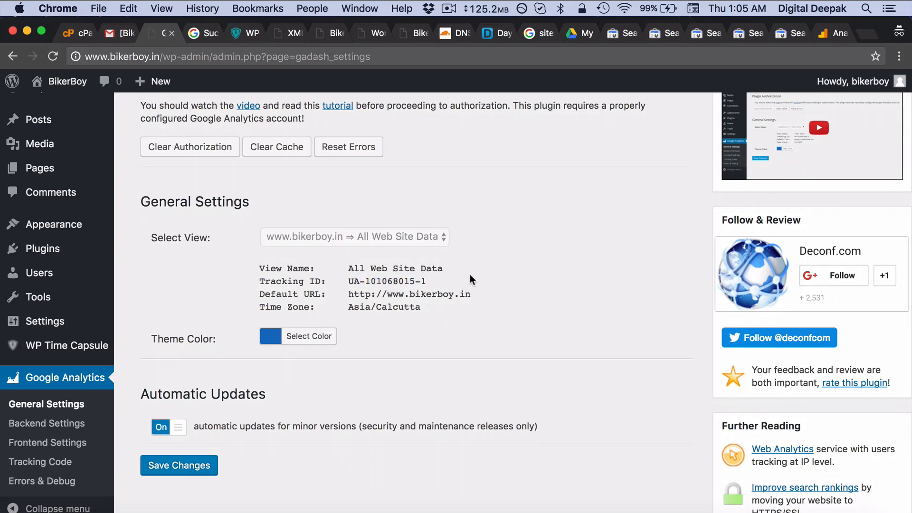
click(836, 33)
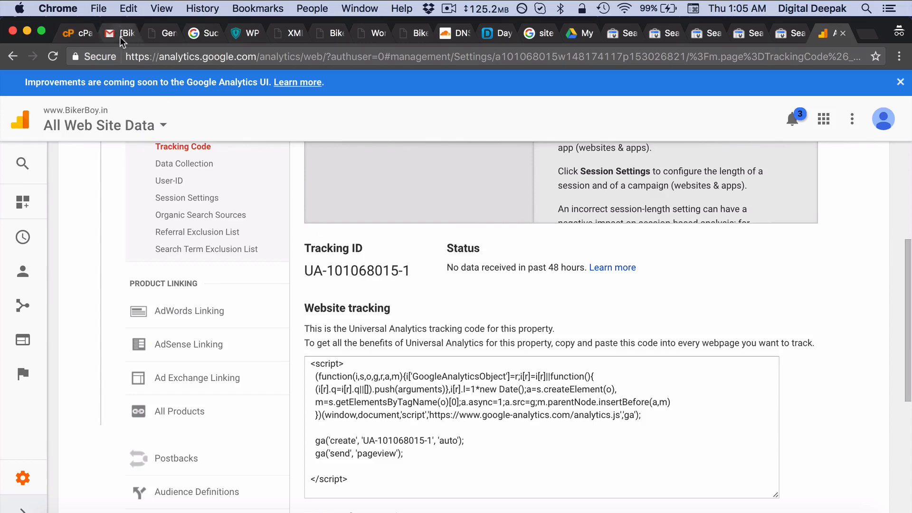
click(162, 34)
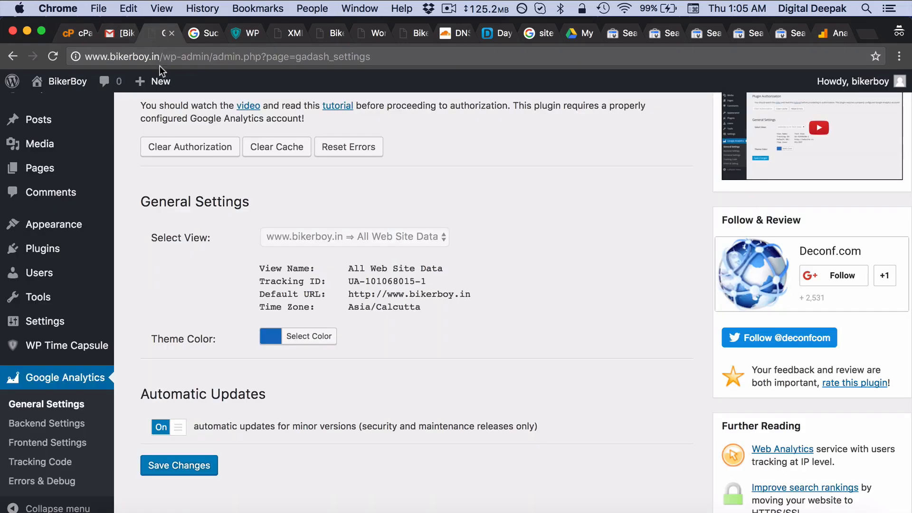
click(179, 466)
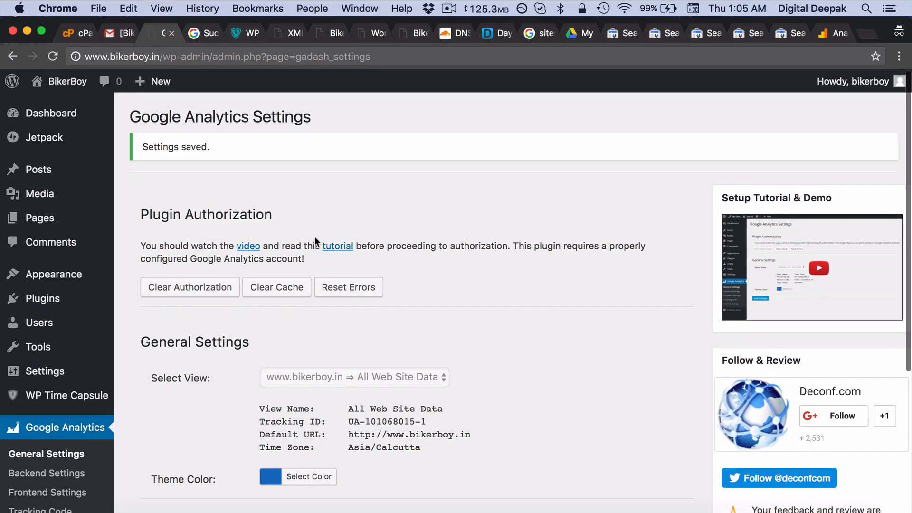
Check GADWP's tracking code settings, then go to the WordPress dashboard
scroll(315, 236, down, 3)
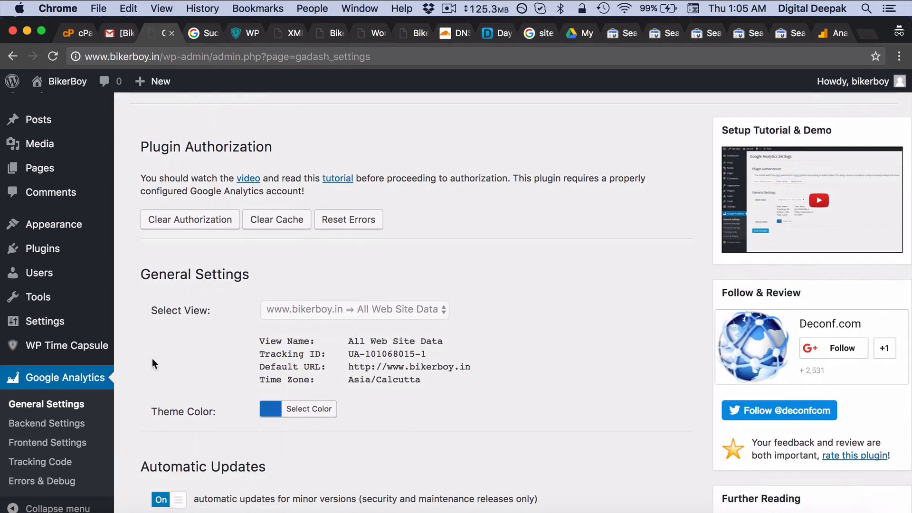
click(81, 464)
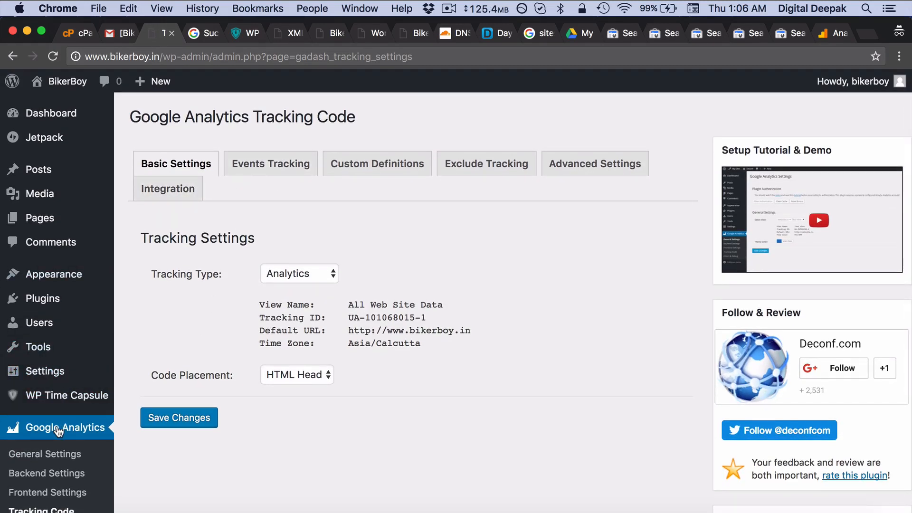
click(59, 453)
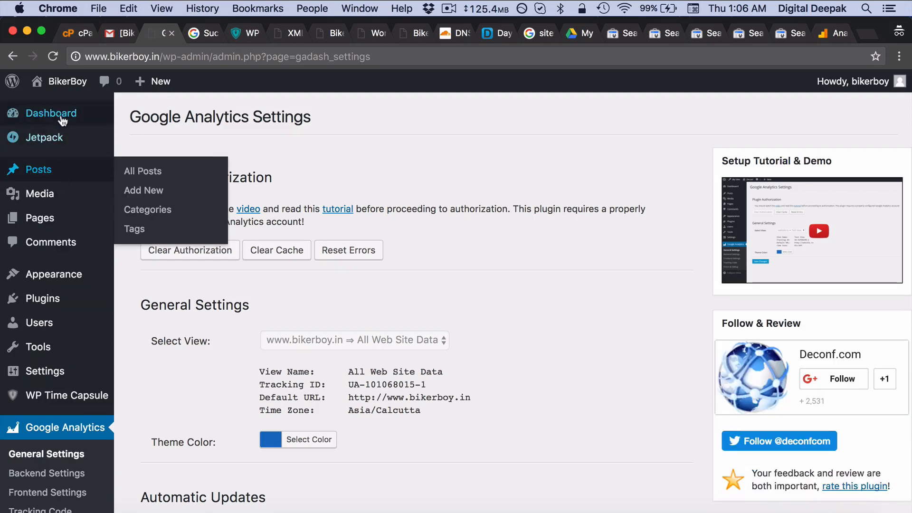
click(60, 116)
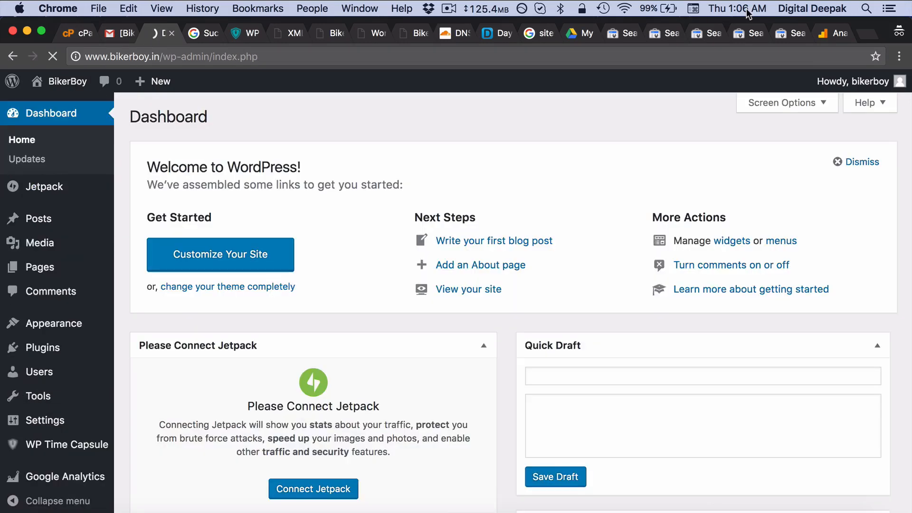
Open the Analytics Real-Time Overview report, showing 0 active users, and close the tour popup
click(829, 33)
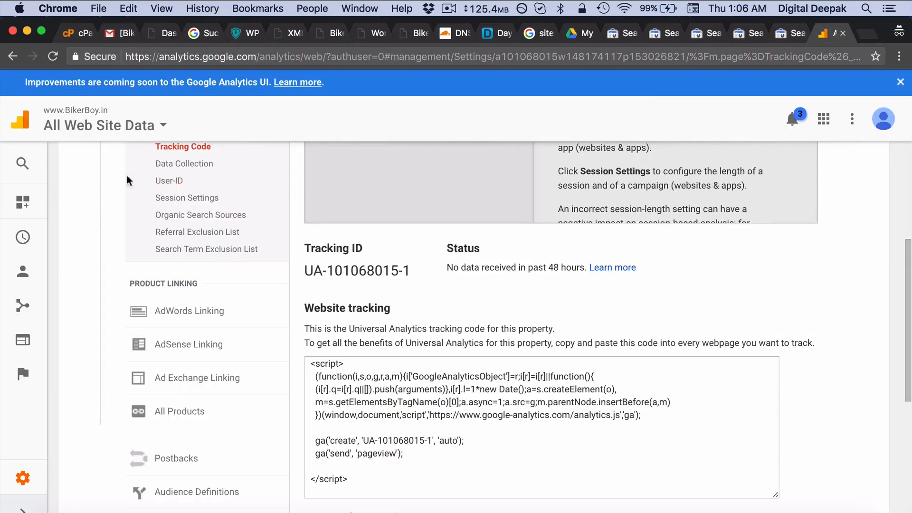
mouse_move(33, 170)
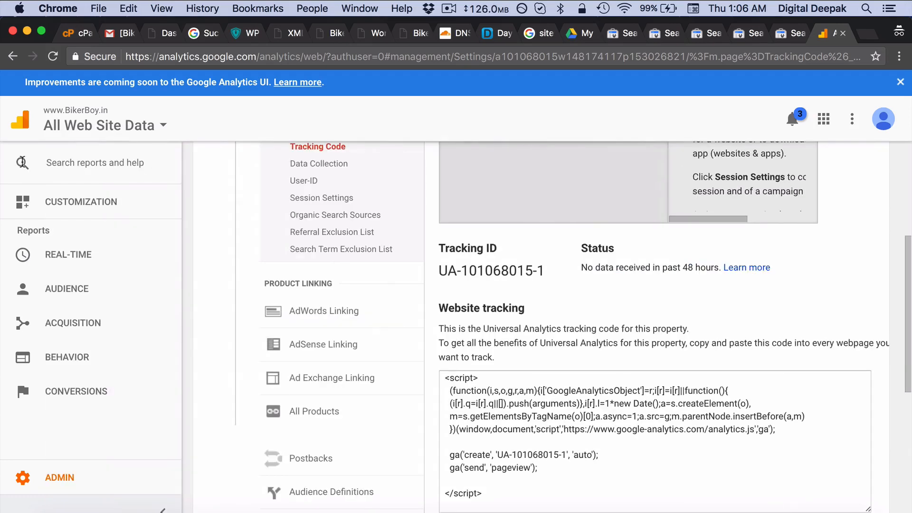
click(81, 254)
click(92, 287)
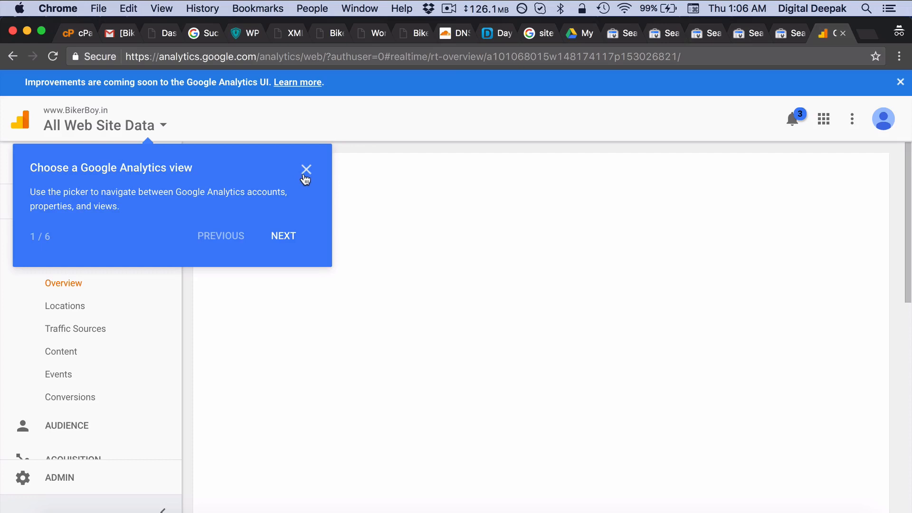
click(305, 178)
scroll(386, 228, down, 5)
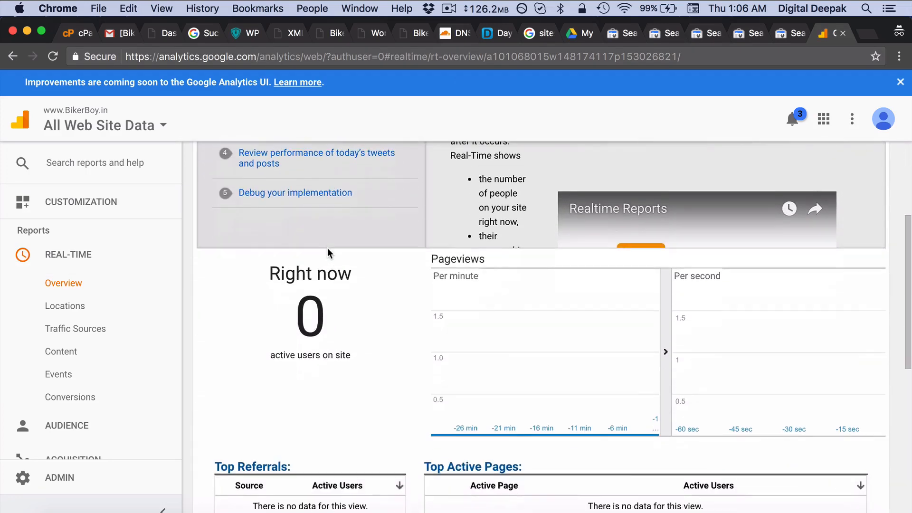
scroll(327, 248, down, 1)
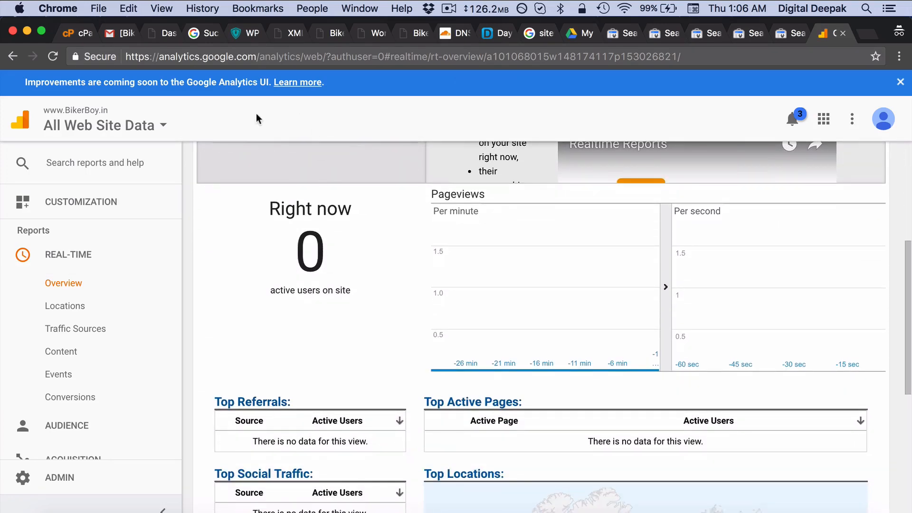
Open the BikerBoy live site from the WordPress Visit Site link in a new tab
click(160, 29)
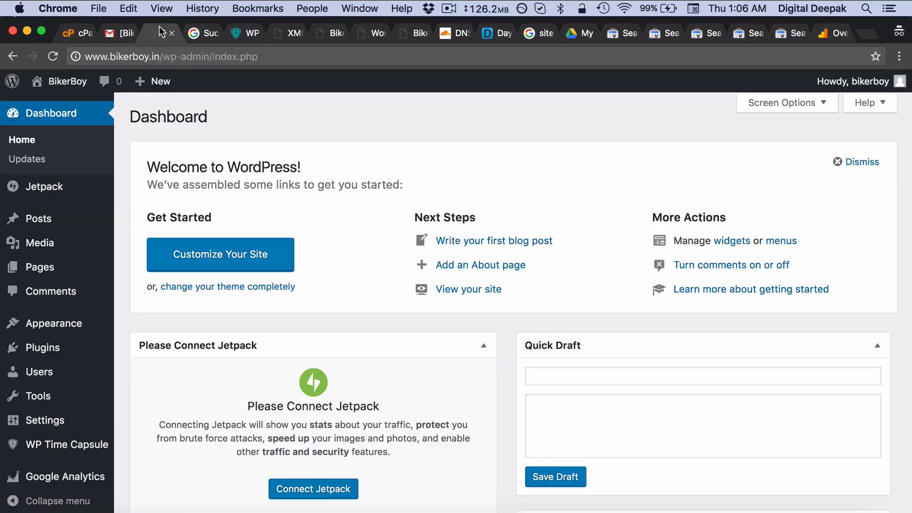
mouse_move(64, 83)
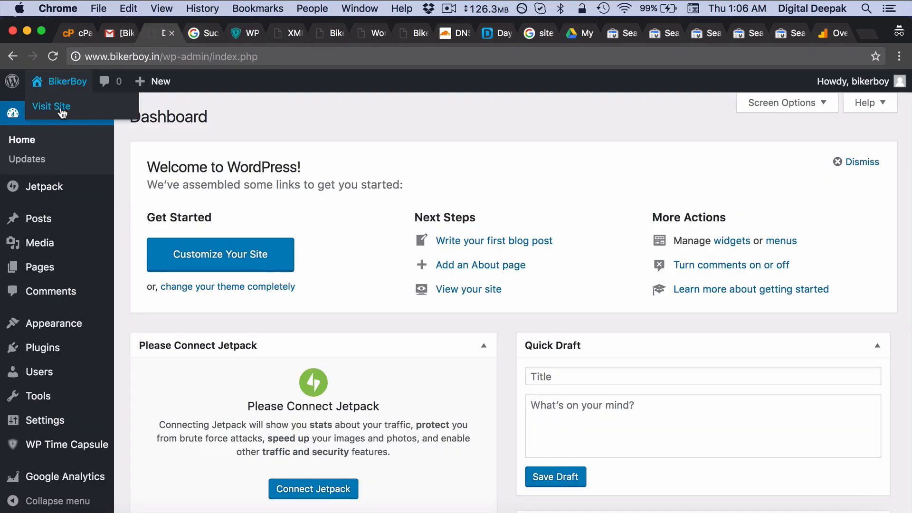
right_click(62, 111)
click(74, 113)
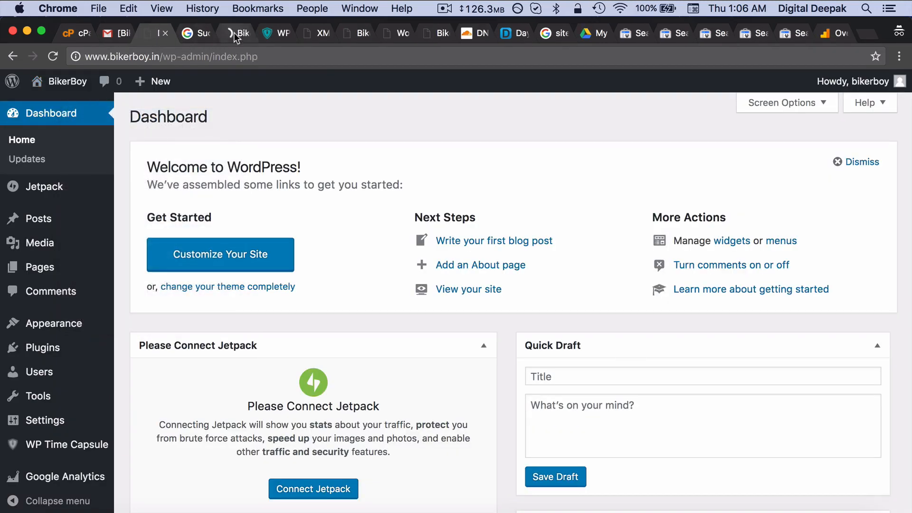
click(233, 32)
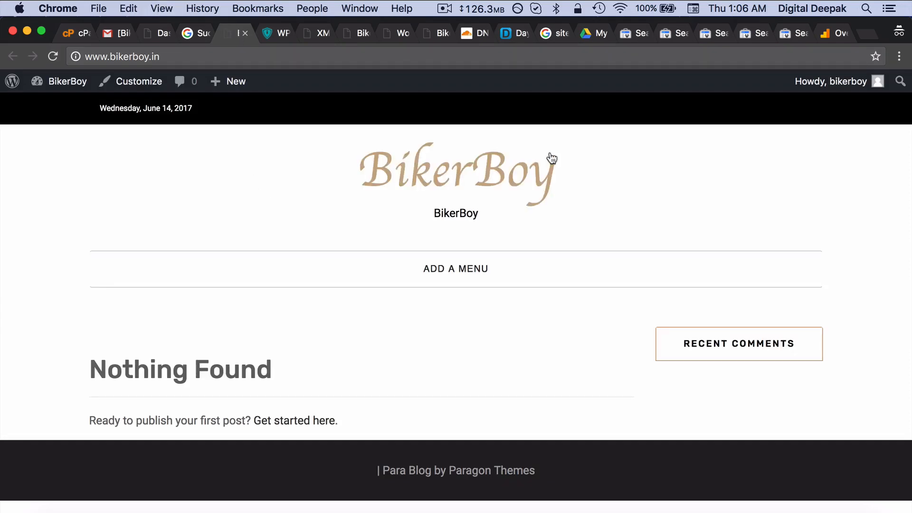
Confirm Real-Time shows 1 active user in Bengaluru, then close the education panel and error message
click(830, 36)
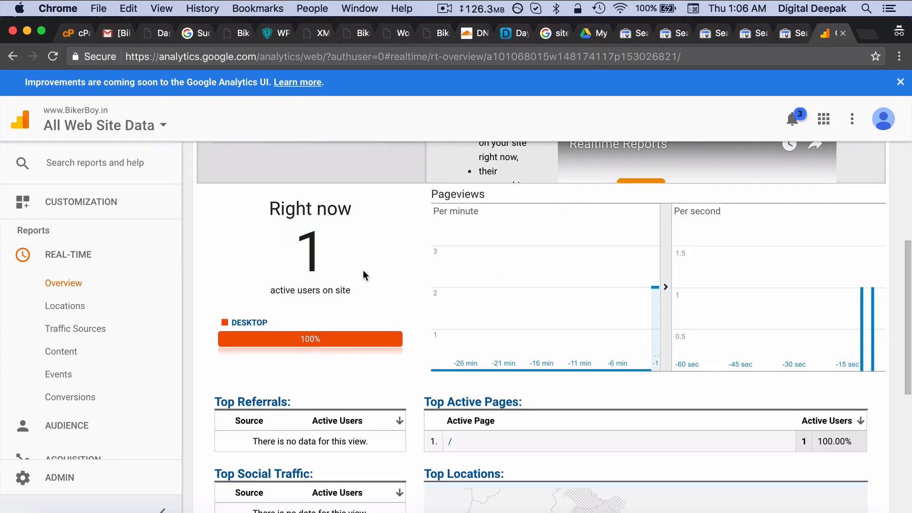
scroll(364, 274, up, 3)
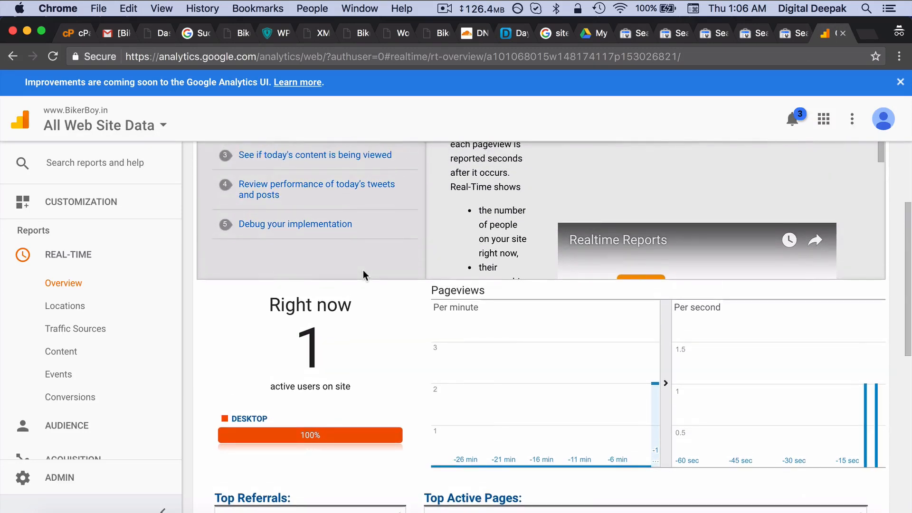
scroll(364, 274, down, 3)
scroll(364, 274, down, 3)
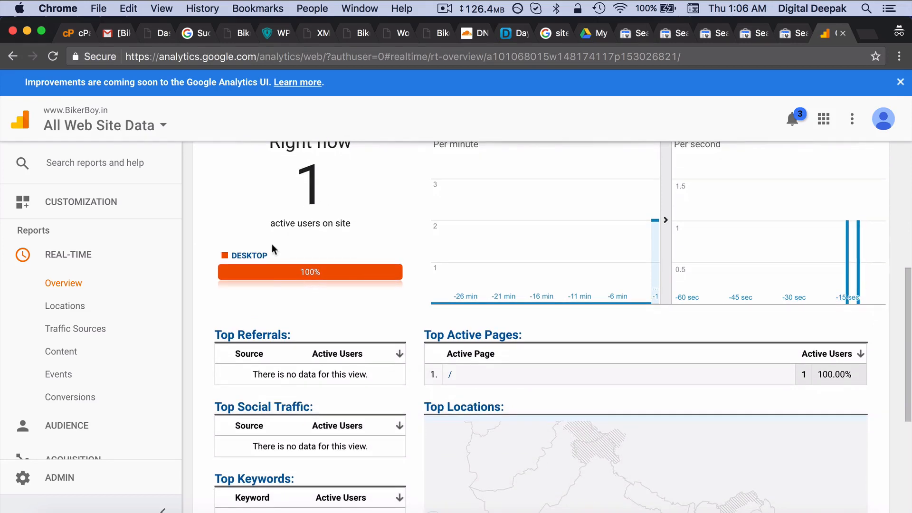
scroll(276, 279, down, 5)
mouse_move(600, 392)
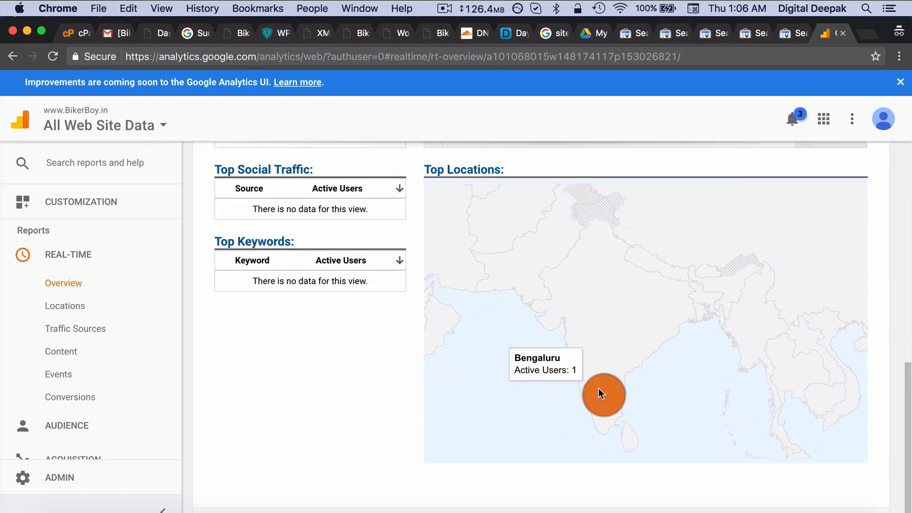
scroll(362, 340, up, 10)
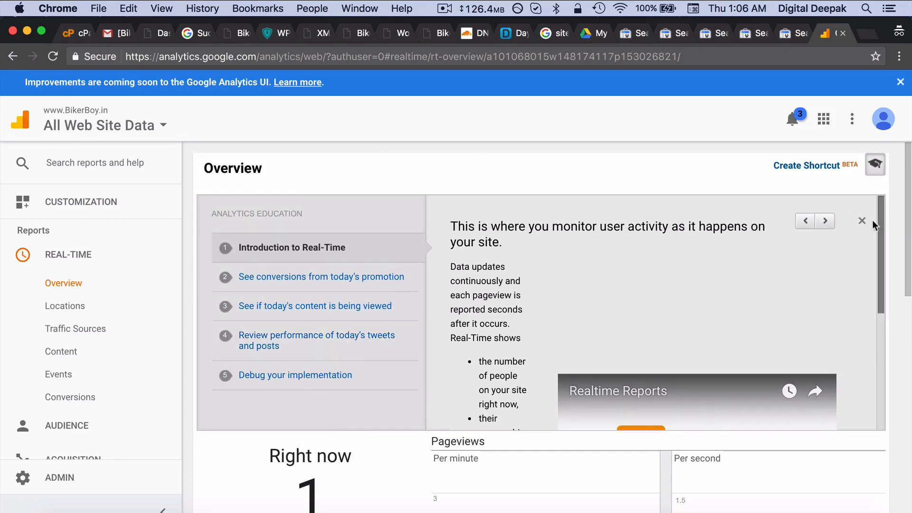
click(862, 221)
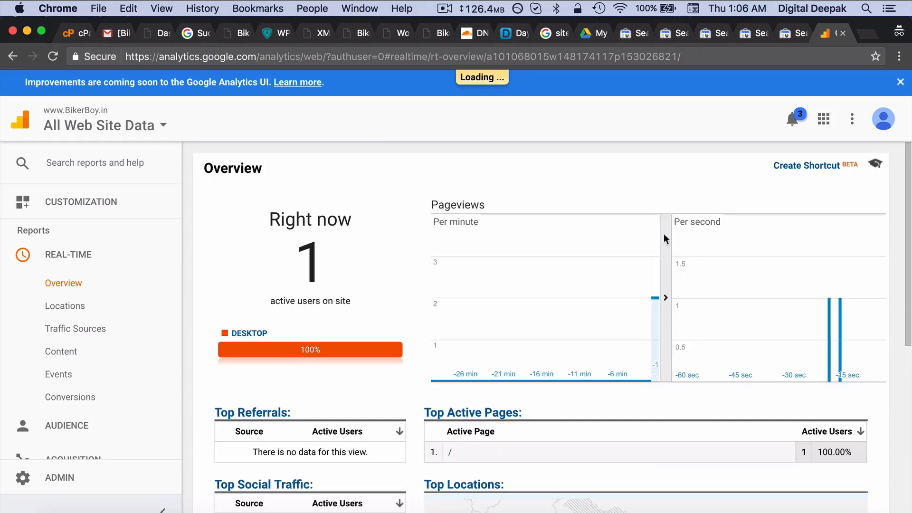
click(457, 321)
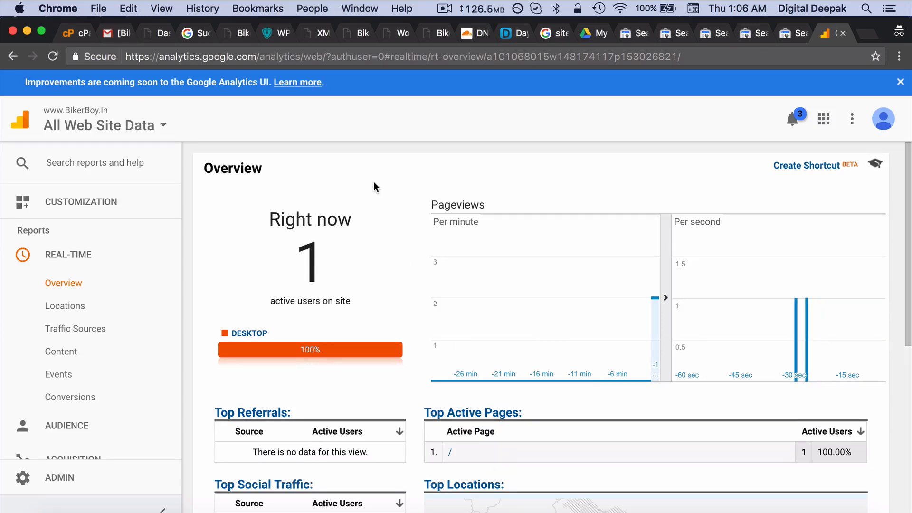
Tick the 'Create Analytics account' checkbox in Gmail's Tasks panel
click(108, 36)
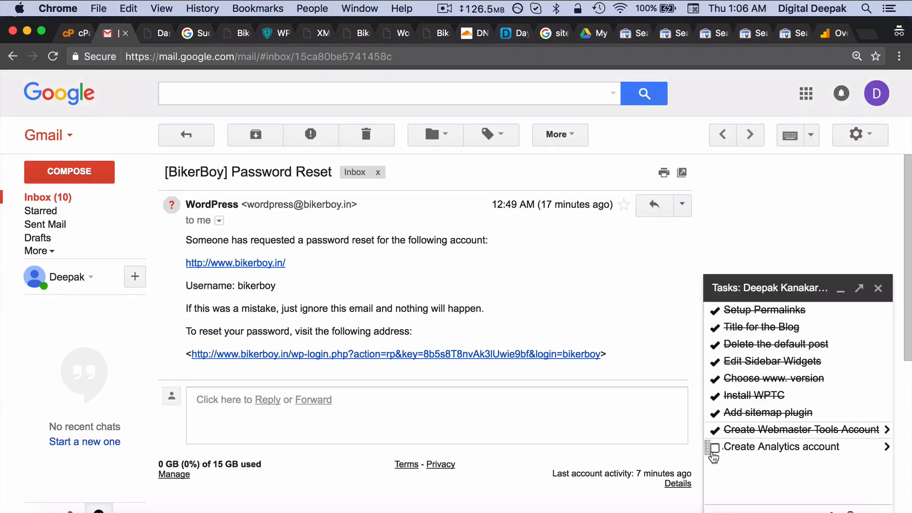
click(714, 448)
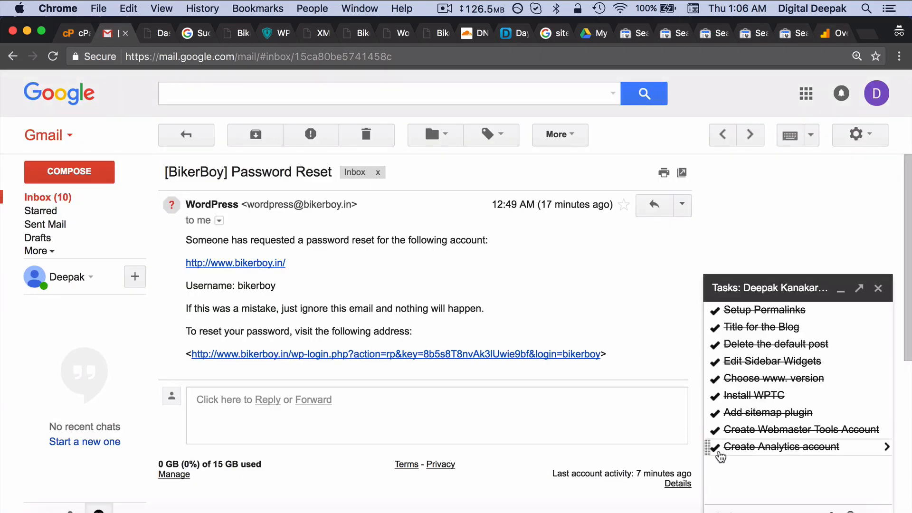